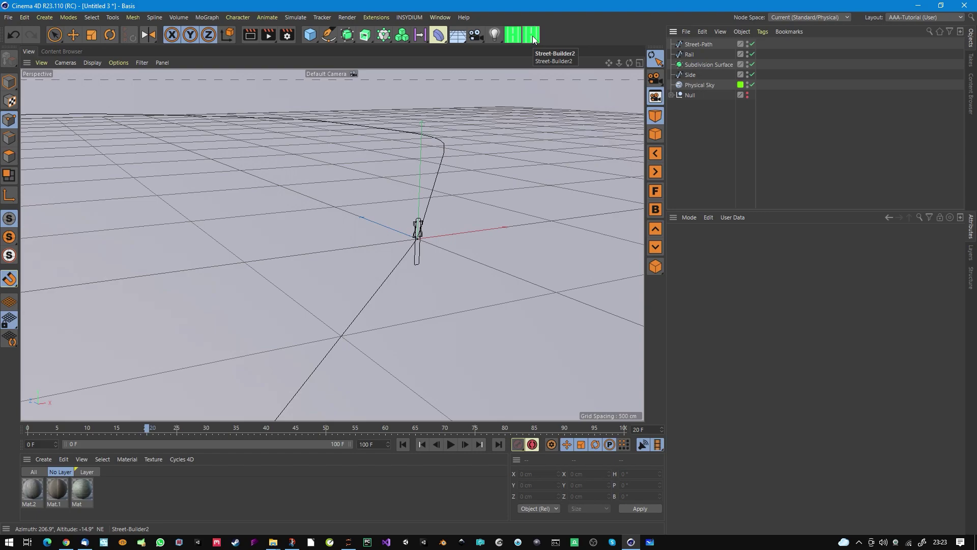
# Add a Street-Builder generator to the scene, select it and toggle its Street Parameters group.
pyautogui.click(532, 36)
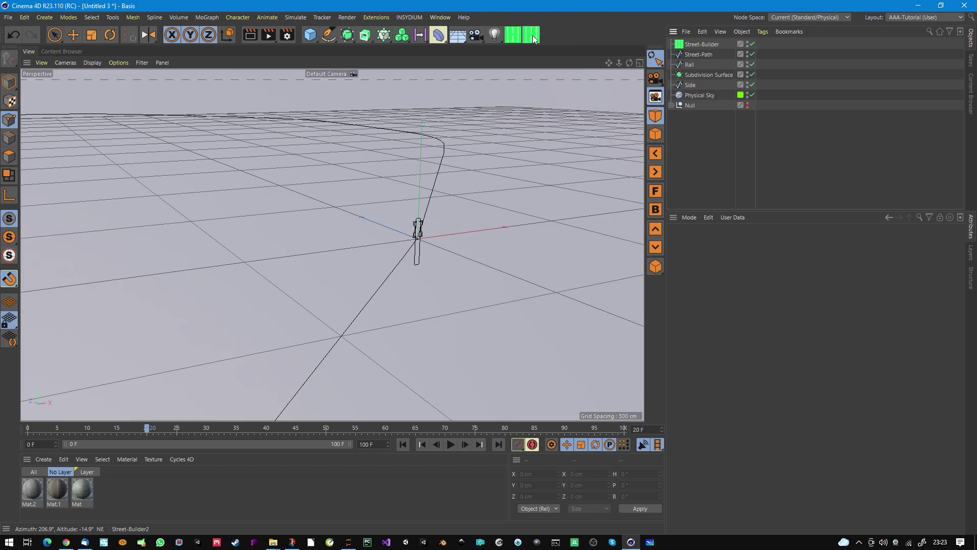
pyautogui.click(701, 46)
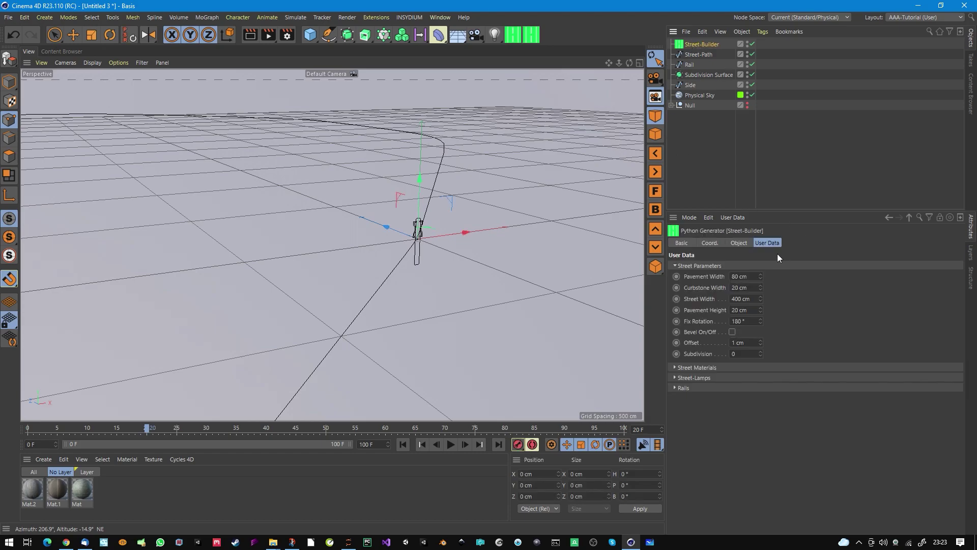
pyautogui.click(678, 265)
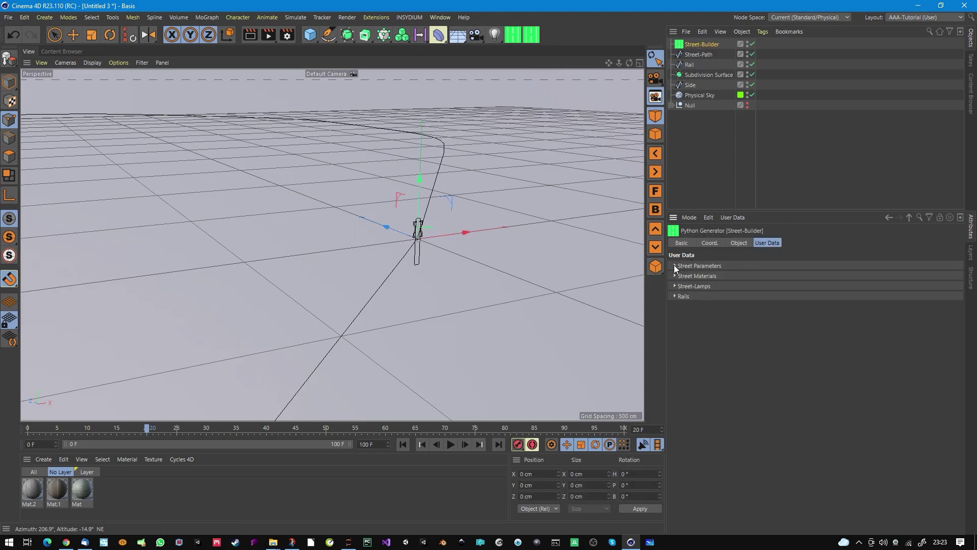
pyautogui.click(678, 265)
# Expand the Street Materials, Street-Lamps and Rails groups, then collapse all four User Data groups.
pyautogui.click(676, 367)
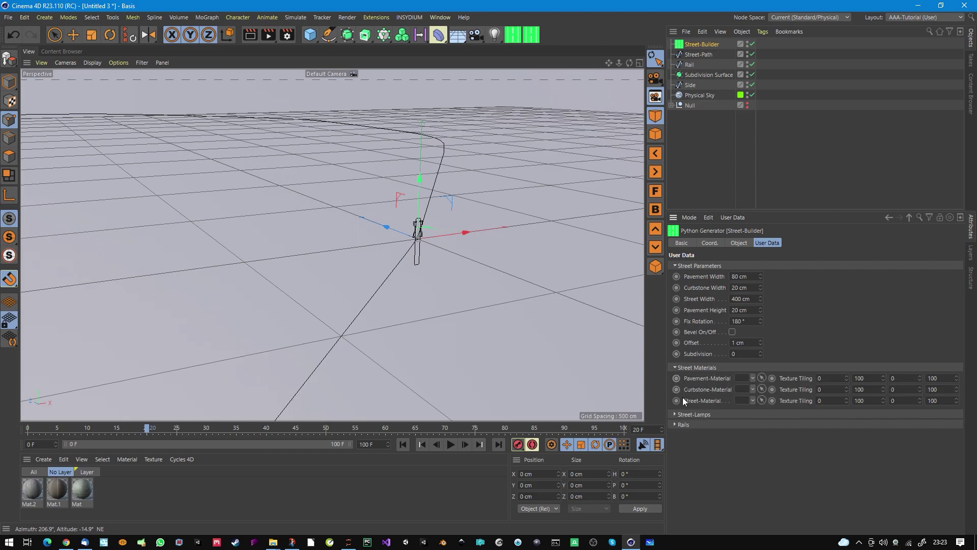
pyautogui.click(681, 414)
pyautogui.click(681, 515)
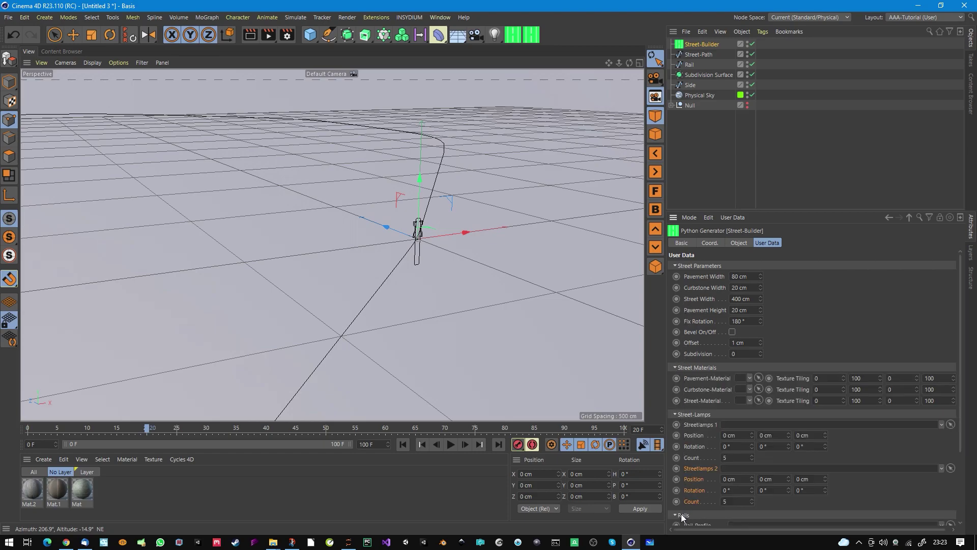
pyautogui.click(676, 265)
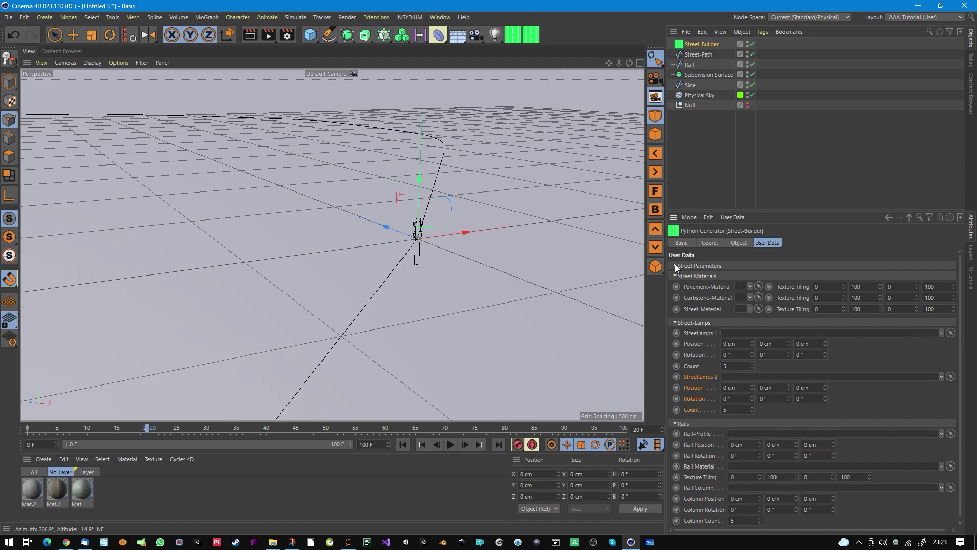
pyautogui.click(674, 276)
pyautogui.click(675, 286)
pyautogui.click(675, 296)
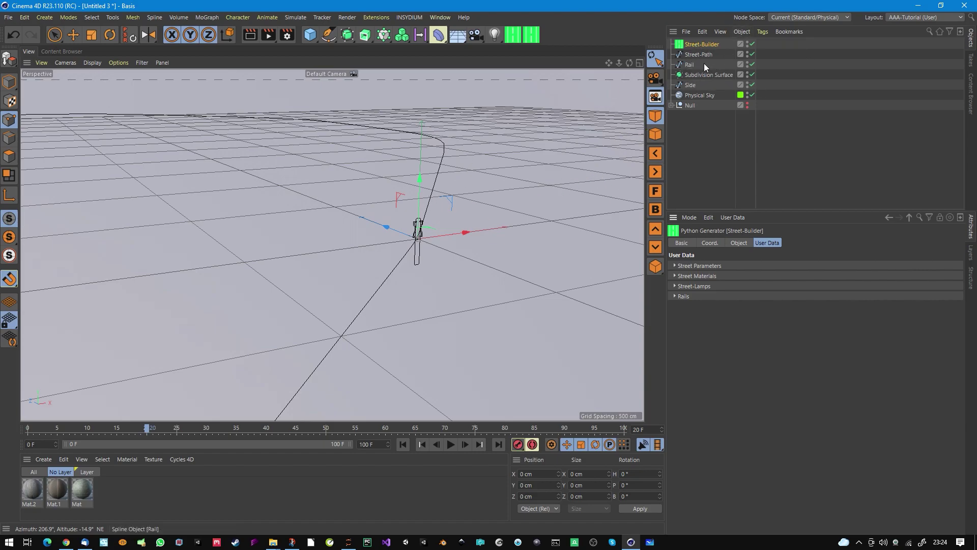
pyautogui.keyDown('alt'); pyautogui.moveTo(470, 209); pyautogui.dragTo(360, 293); pyautogui.keyUp('alt')
# Frame the whole loop spline and make Street-Path a child of Street-Builder.
pyautogui.keyDown('alt'); pyautogui.moveTo(359, 293); pyautogui.dragTo(313, 305, button='right'); pyautogui.keyUp('alt')
pyautogui.keyDown('alt'); pyautogui.moveTo(314, 305); pyautogui.dragTo(301, 311); pyautogui.keyUp('alt')
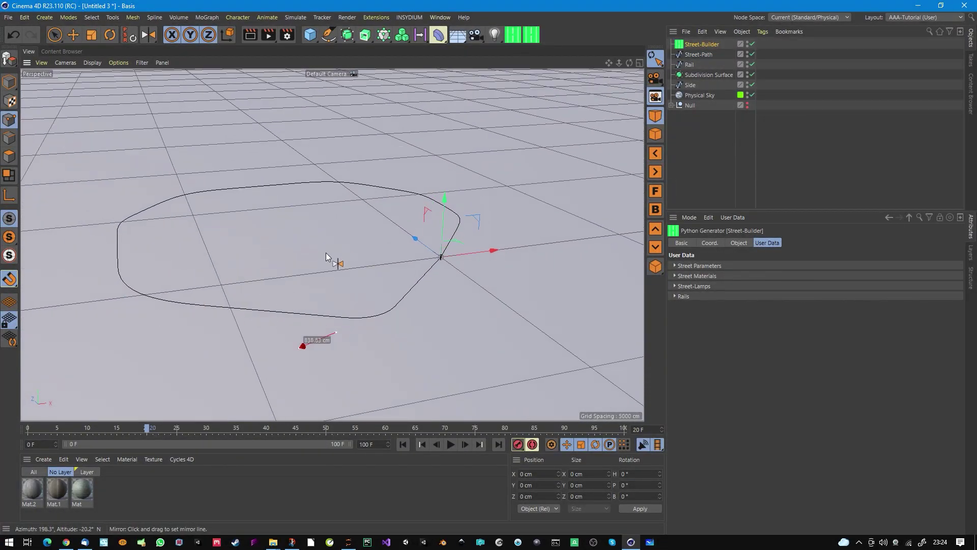
pyautogui.scroll(6, 443, 257)
pyautogui.keyDown('alt'); pyautogui.moveTo(459, 237); pyautogui.dragTo(465, 228); pyautogui.keyUp('alt')
pyautogui.scroll(2, 467, 229)
pyautogui.moveTo(704, 54); pyautogui.dragTo(710, 43)
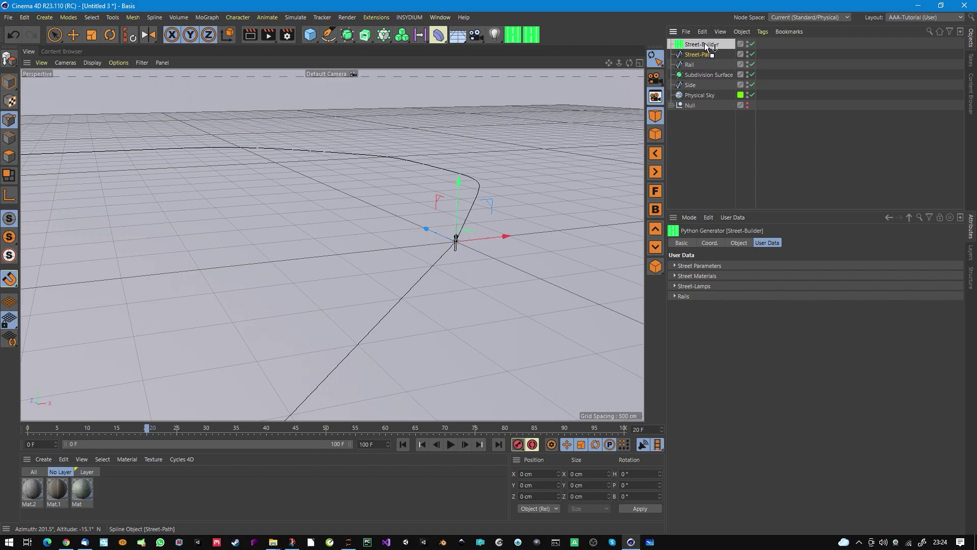
pyautogui.moveTo(711, 46); pyautogui.dragTo(710, 45)
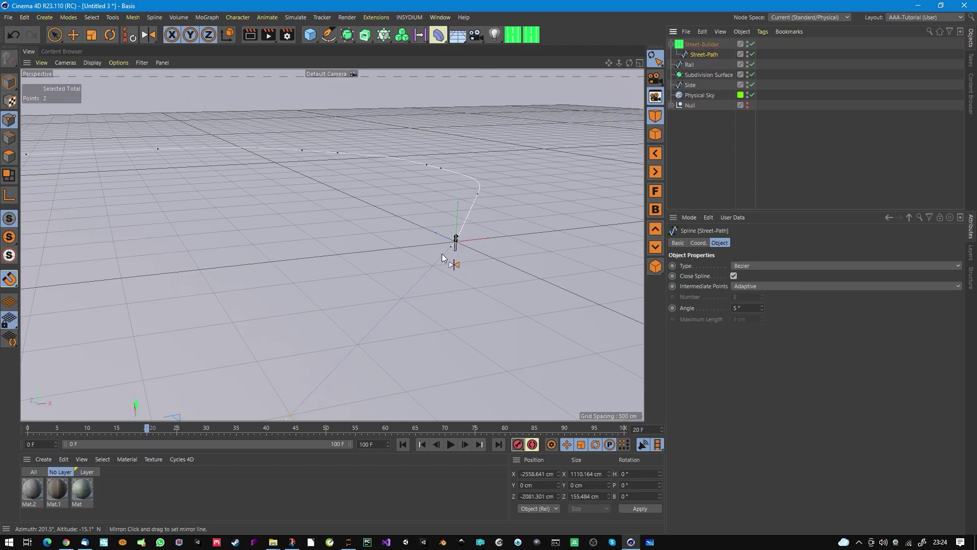
# Inspect the generated road from near ground level, then select Street-Builder.
pyautogui.keyDown('alt'); pyautogui.moveTo(469, 261); pyautogui.dragTo(553, 190, button='right'); pyautogui.keyUp('alt')
pyautogui.keyDown('alt'); pyautogui.moveTo(475, 241); pyautogui.dragTo(448, 250); pyautogui.keyUp('alt')
pyautogui.scroll(-4, 449, 250)
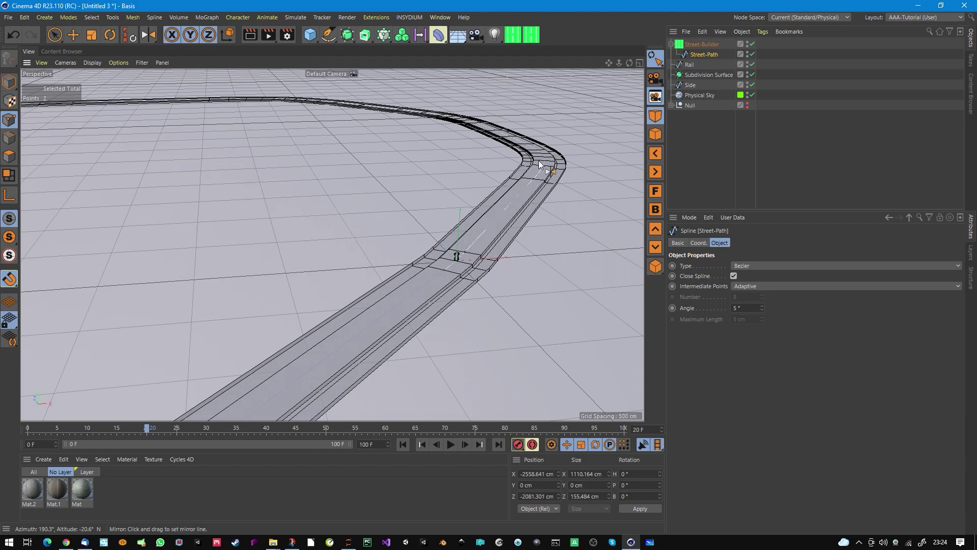
pyautogui.click(702, 45)
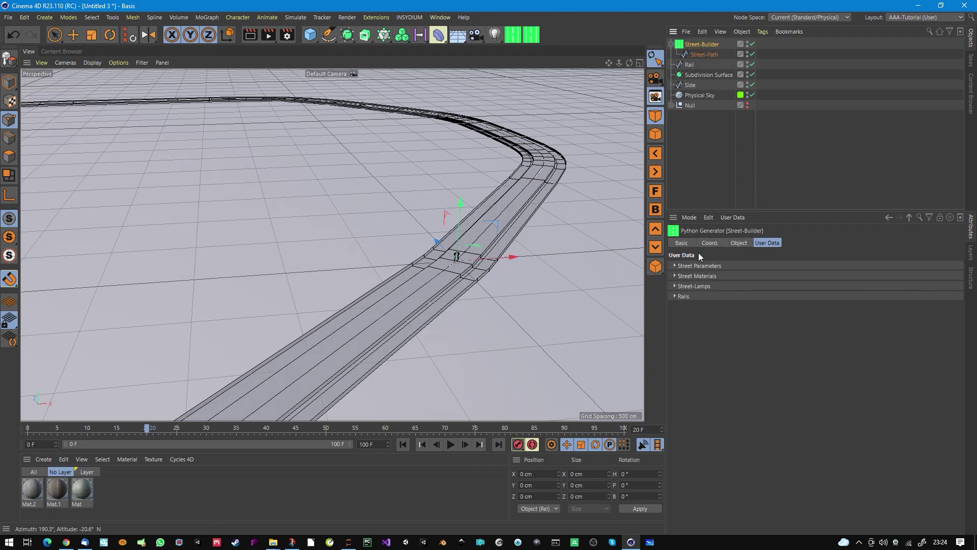
# Change Fix Rotation in Street Parameters from 180° to -180° and check the updated street.
pyautogui.click(687, 266)
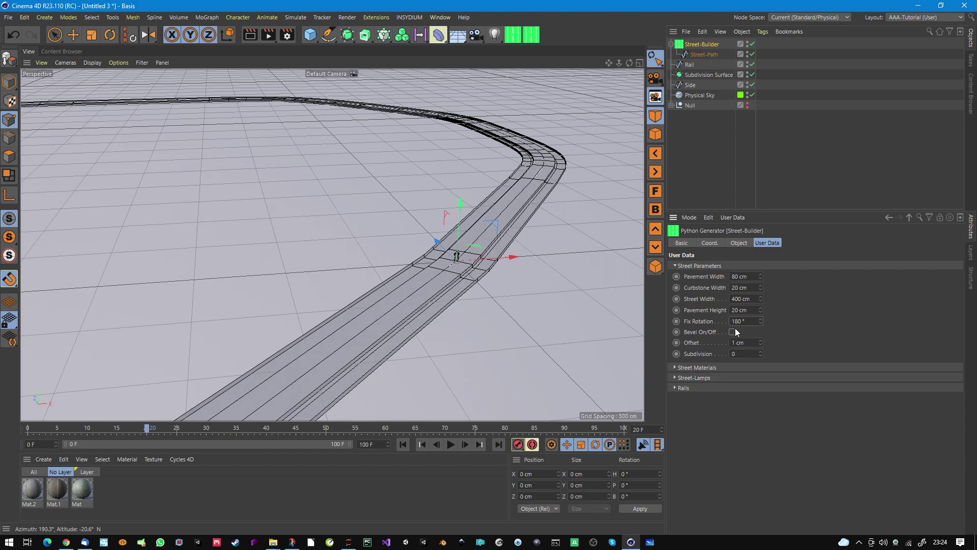
pyautogui.write('-')
pyautogui.press('Return')
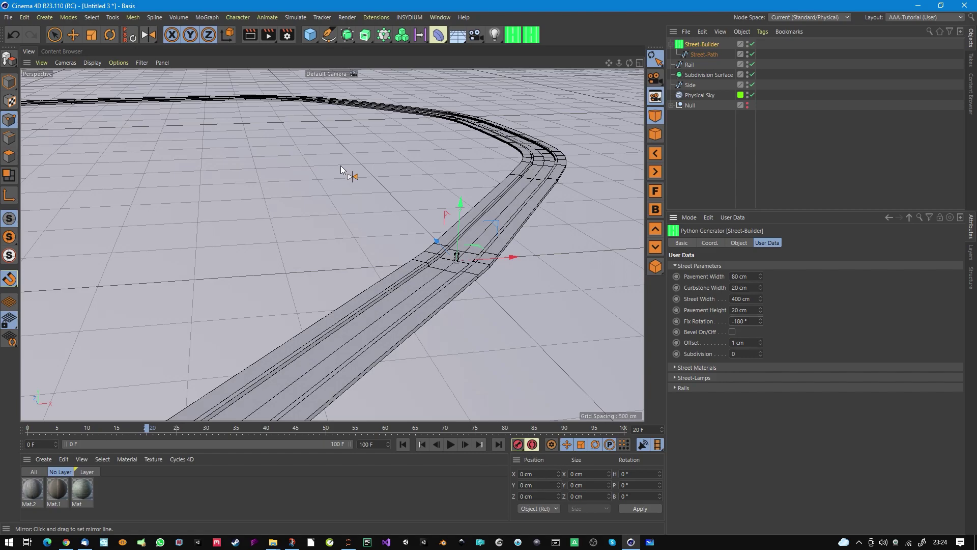
pyautogui.moveTo(486, 268)
pyautogui.keyDown('alt'); pyautogui.mouseDown()
pyautogui.moveTo(557, 215)
pyautogui.moveTo(475, 269)
pyautogui.moveTo(489, 267)
pyautogui.mouseUp(); pyautogui.keyUp('alt')
pyautogui.keyDown('alt'); pyautogui.moveTo(489, 264); pyautogui.dragTo(527, 250, button='right'); pyautogui.keyUp('alt')
# Raise the Pavement Width to 150 cm.
pyautogui.click(694, 276)
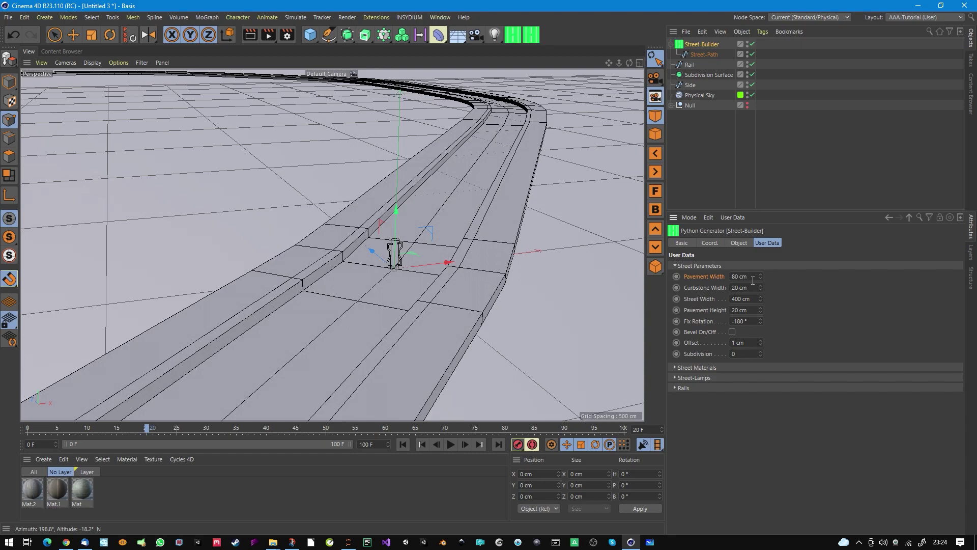
pyautogui.keyDown('alt'); pyautogui.moveTo(486, 283); pyautogui.dragTo(501, 278, button='right'); pyautogui.keyUp('alt')
pyautogui.keyDown('alt'); pyautogui.moveTo(473, 271); pyautogui.dragTo(493, 267); pyautogui.keyUp('alt')
pyautogui.moveTo(761, 275)
pyautogui.mouseDown()
pyautogui.moveTo(760, 262)
pyautogui.moveTo(760, 272)
pyautogui.mouseUp()
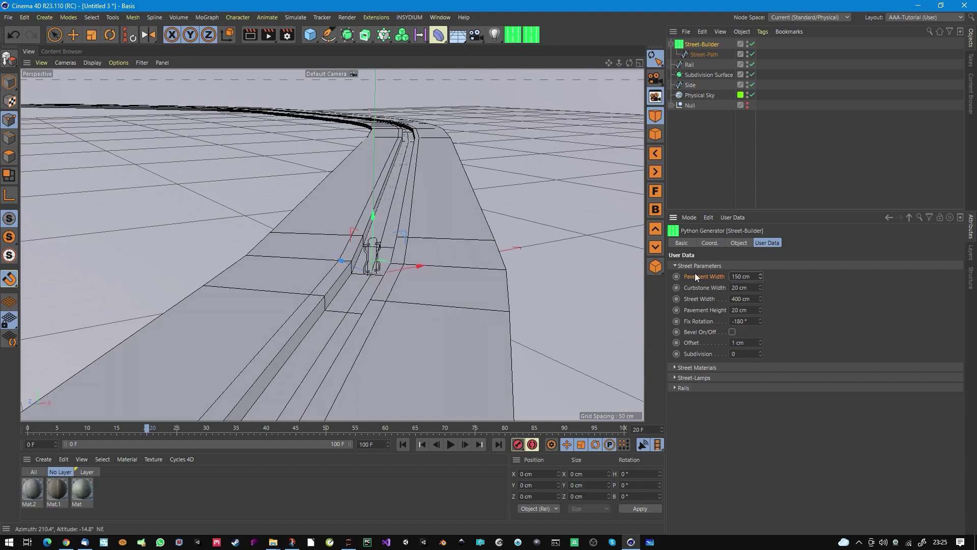
pyautogui.keyDown('alt'); pyautogui.moveTo(292, 266); pyautogui.dragTo(326, 261, button='right'); pyautogui.keyUp('alt')
pyautogui.keyDown('alt'); pyautogui.moveTo(437, 270); pyautogui.dragTo(449, 272); pyautogui.keyUp('alt')
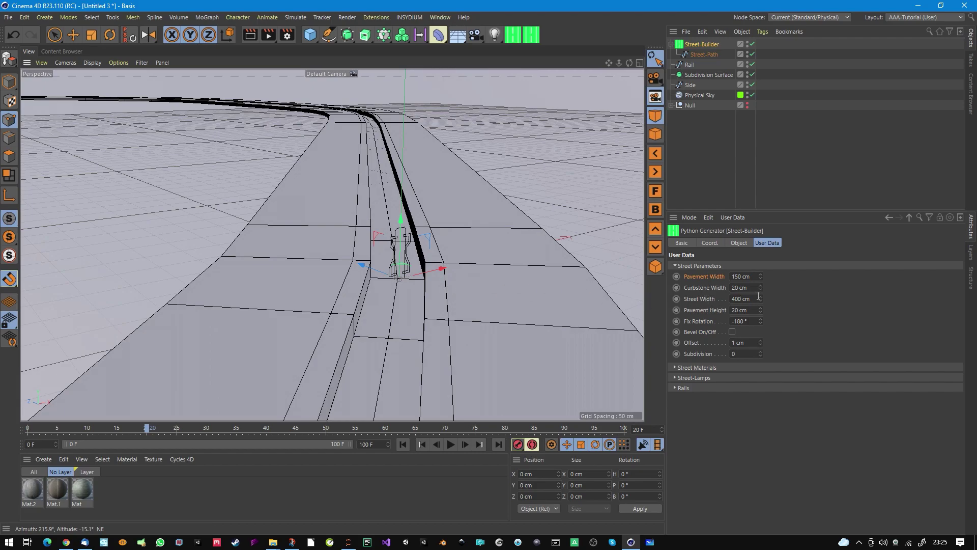
# Set Curbstone Width to 15 cm and widen Street Width to 1010 cm.
pyautogui.moveTo(761, 288); pyautogui.dragTo(760, 305)
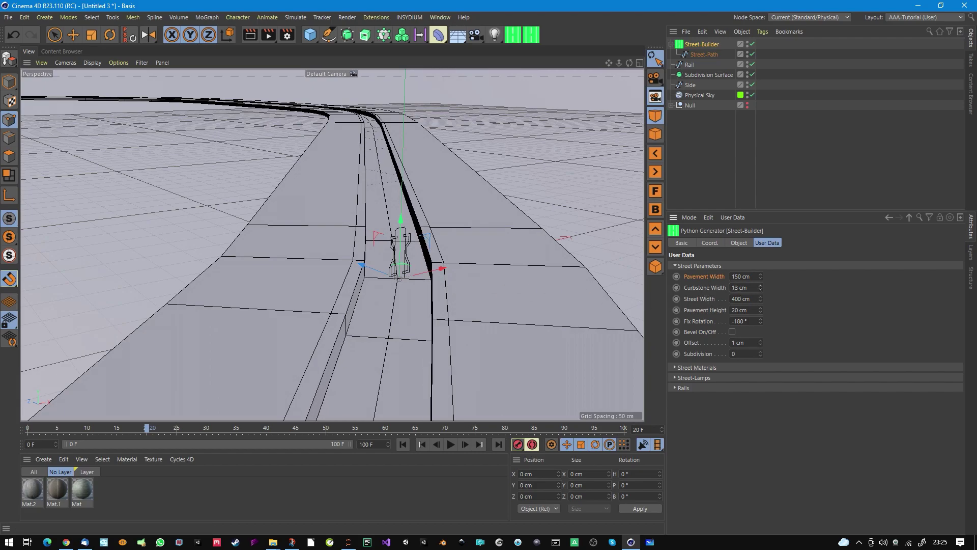
pyautogui.click(760, 286)
pyautogui.click(760, 286)
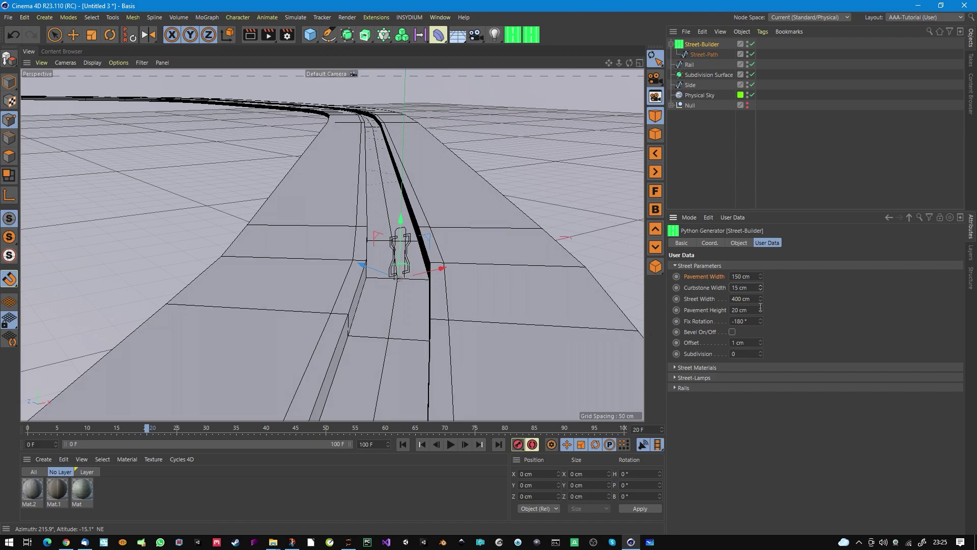
pyautogui.moveTo(760, 298); pyautogui.dragTo(760, 271)
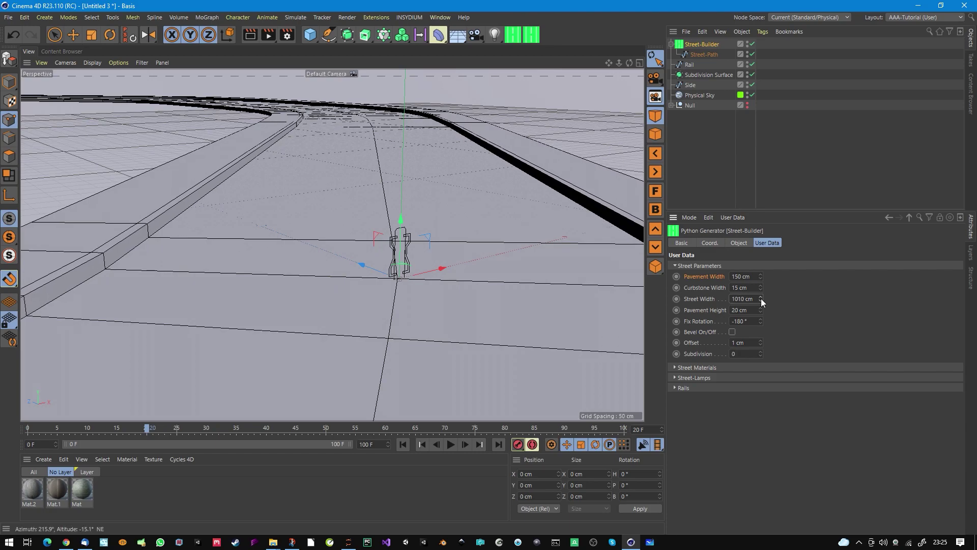
pyautogui.scroll(-3, 470, 263)
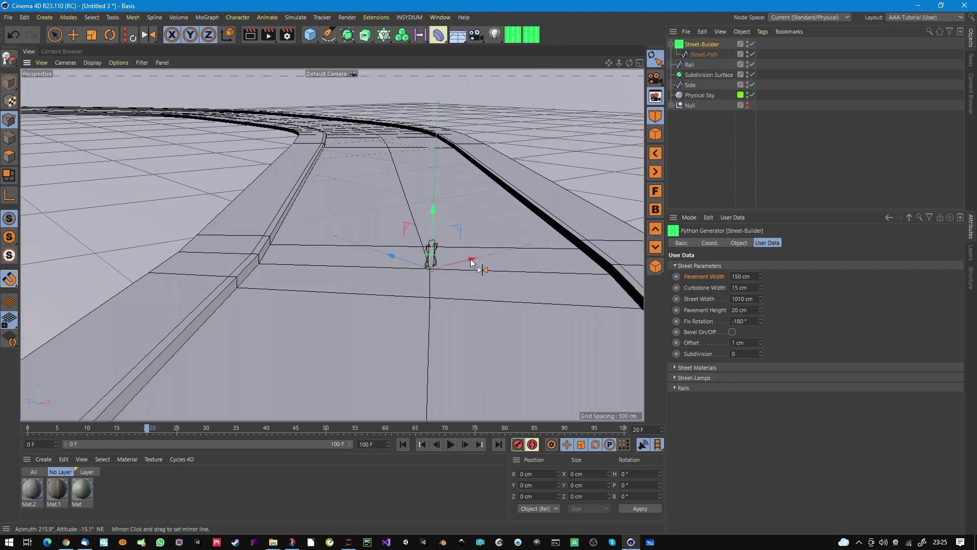
pyautogui.scroll(4, 470, 263)
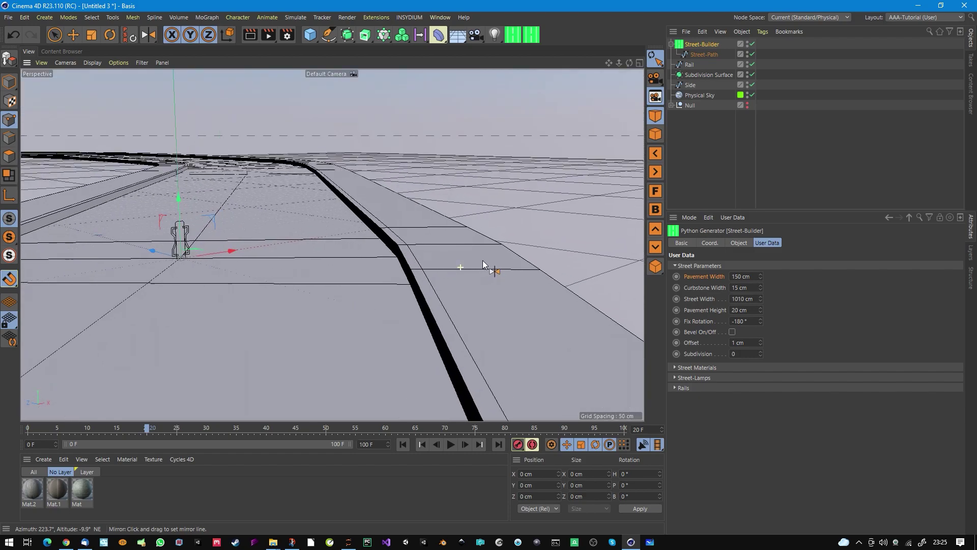
pyautogui.keyDown('alt'); pyautogui.moveTo(482, 261); pyautogui.dragTo(458, 293); pyautogui.keyUp('alt')
# Lower Pavement Height to 15 cm and inspect the widened street, toggling the physical sky off and on.
pyautogui.moveTo(761, 316); pyautogui.dragTo(761, 322)
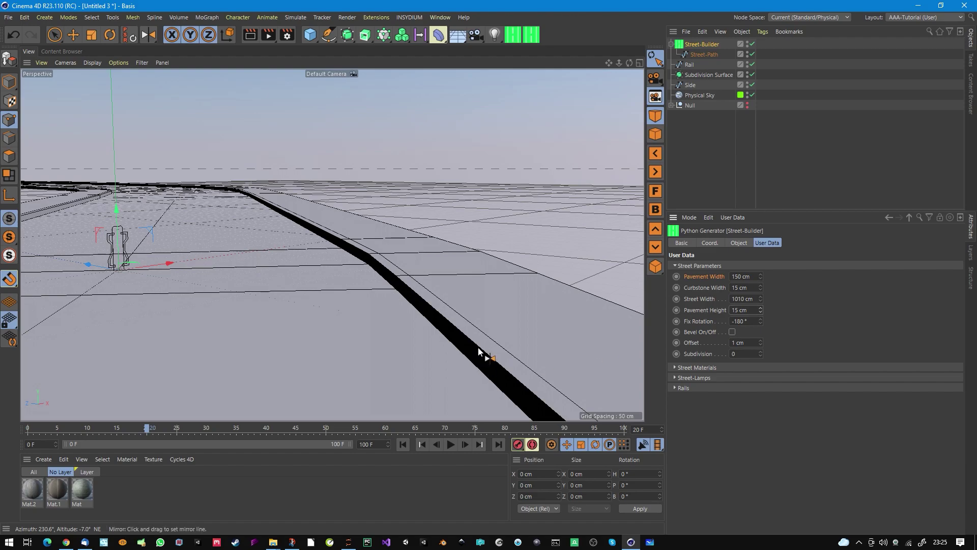
pyautogui.keyDown('alt'); pyautogui.moveTo(478, 346); pyautogui.dragTo(466, 338); pyautogui.keyUp('alt')
pyautogui.keyDown('alt'); pyautogui.moveTo(466, 339); pyautogui.dragTo(440, 371, button='right'); pyautogui.keyUp('alt')
pyautogui.keyDown('alt'); pyautogui.moveTo(501, 359); pyautogui.dragTo(479, 315, button='middle'); pyautogui.keyUp('alt')
pyautogui.keyDown('alt'); pyautogui.moveTo(480, 320); pyautogui.dragTo(496, 344); pyautogui.keyUp('alt')
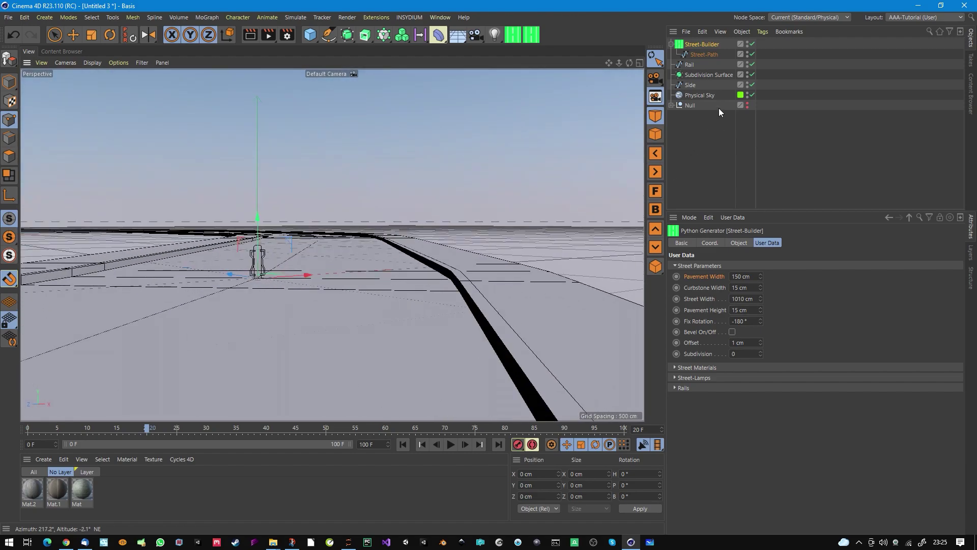
pyautogui.click(747, 92)
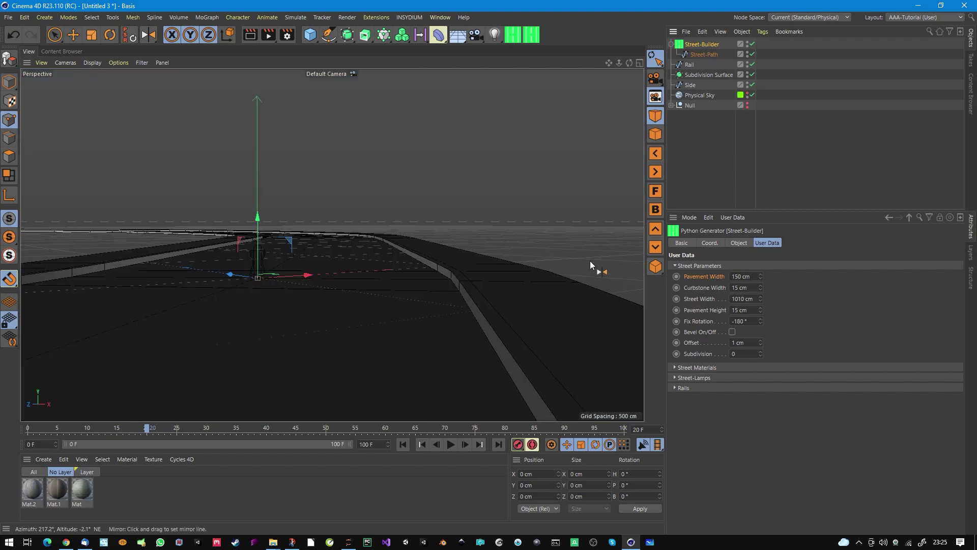
pyautogui.click(747, 93)
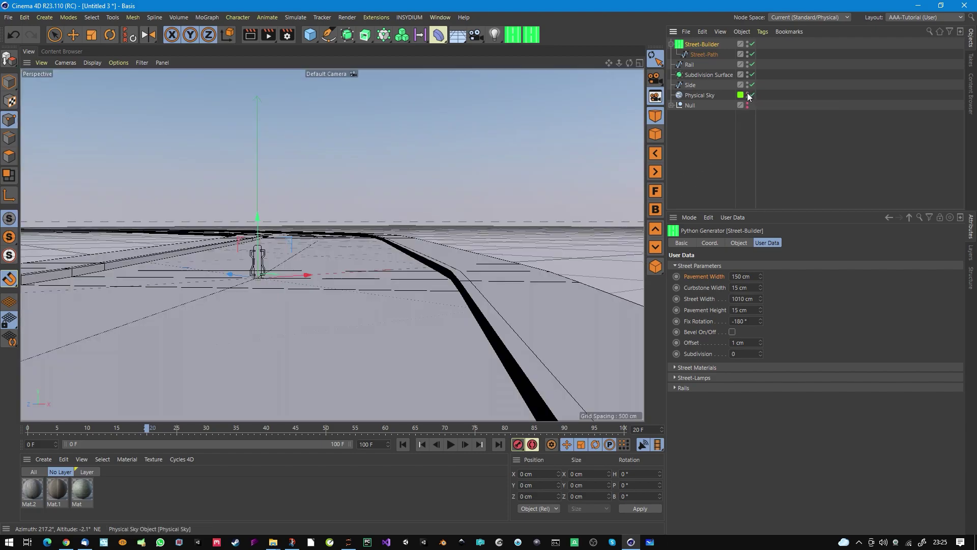
pyautogui.keyDown('alt'); pyautogui.moveTo(498, 311); pyautogui.dragTo(499, 248); pyautogui.keyUp('alt')
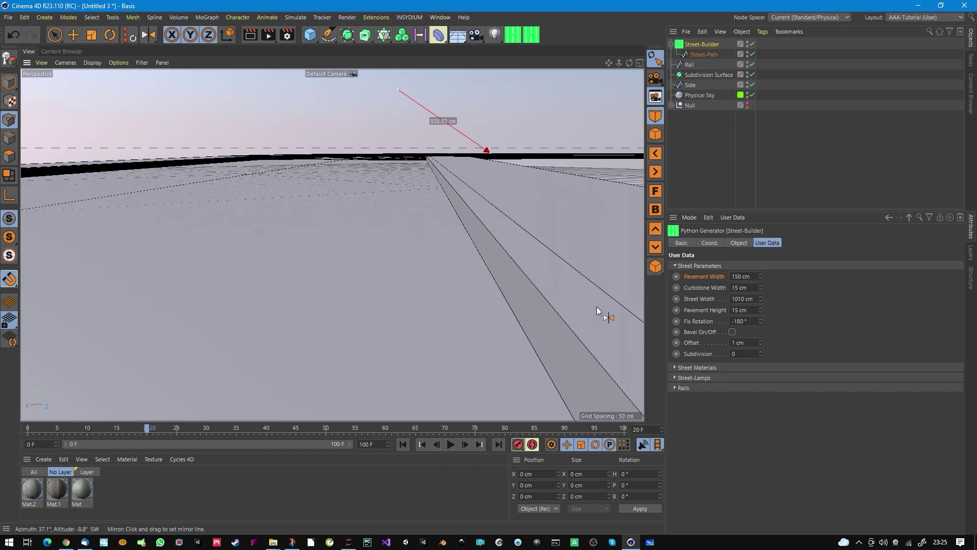
# Turn on Bevel for the curb edges and adjust its Offset.
pyautogui.click(732, 331)
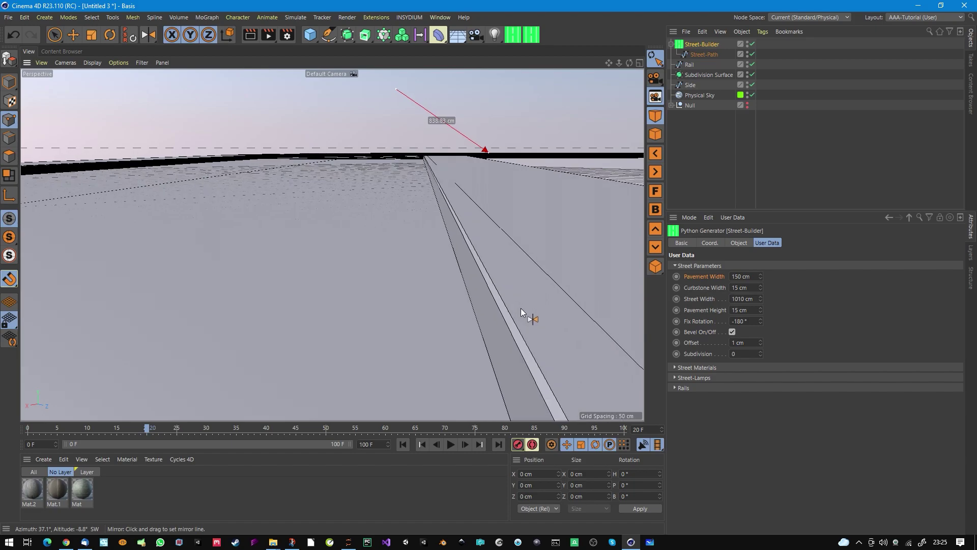
pyautogui.keyDown('alt'); pyautogui.moveTo(520, 307); pyautogui.dragTo(528, 307); pyautogui.keyUp('alt')
pyautogui.moveTo(761, 342); pyautogui.dragTo(761, 340)
pyautogui.keyDown('alt'); pyautogui.moveTo(501, 289); pyautogui.dragTo(426, 284, button='middle'); pyautogui.keyUp('alt')
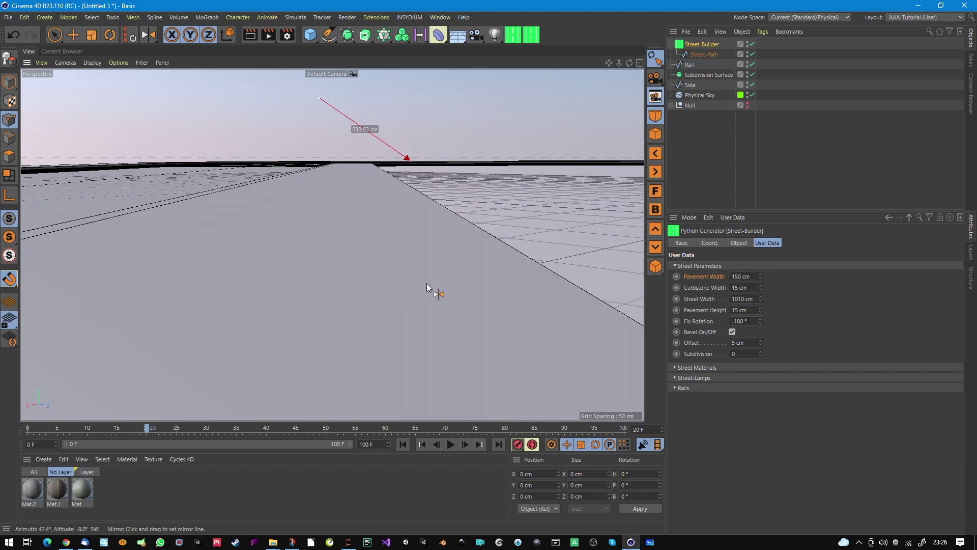
pyautogui.keyDown('alt'); pyautogui.moveTo(426, 286); pyautogui.dragTo(488, 310); pyautogui.keyUp('alt')
# Set the bevel Subdivision to 2 and Offset to 9 cm, then inspect the rounded curbs.
pyautogui.click(760, 352)
pyautogui.click(760, 352)
pyautogui.keyDown('alt'); pyautogui.moveTo(550, 326); pyautogui.dragTo(573, 327); pyautogui.keyUp('alt')
pyautogui.moveTo(761, 343); pyautogui.dragTo(760, 348)
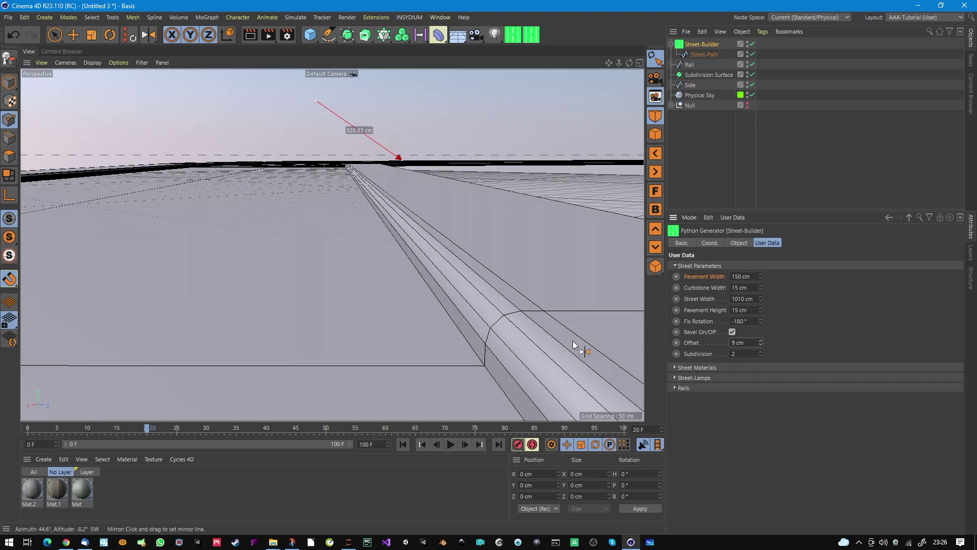
pyautogui.keyDown('alt'); pyautogui.moveTo(573, 341); pyautogui.dragTo(512, 322, button='right'); pyautogui.keyUp('alt')
pyautogui.keyDown('alt'); pyautogui.moveTo(512, 322); pyautogui.dragTo(414, 276, button='middle'); pyautogui.keyUp('alt')
pyautogui.keyDown('alt'); pyautogui.moveTo(413, 276); pyautogui.dragTo(501, 298); pyautogui.keyUp('alt')
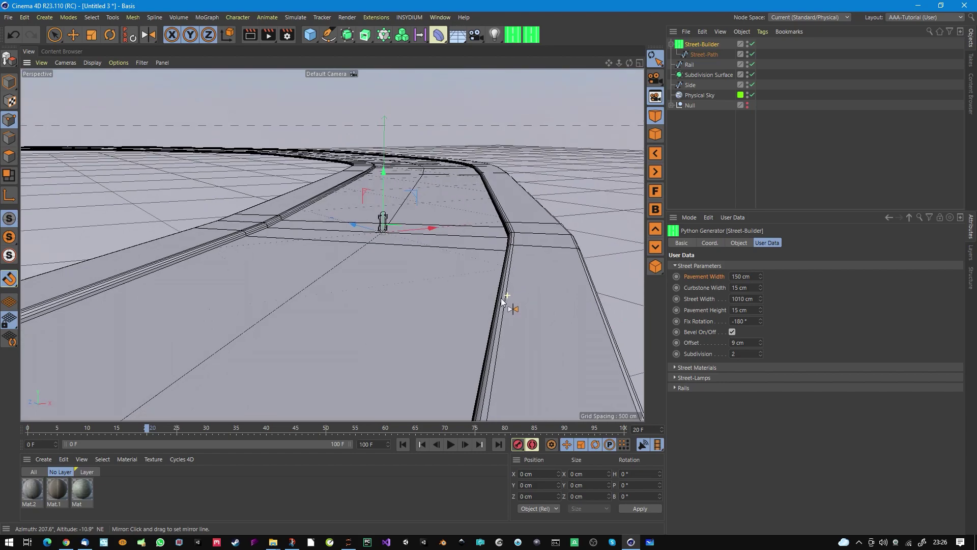
pyautogui.click(288, 36)
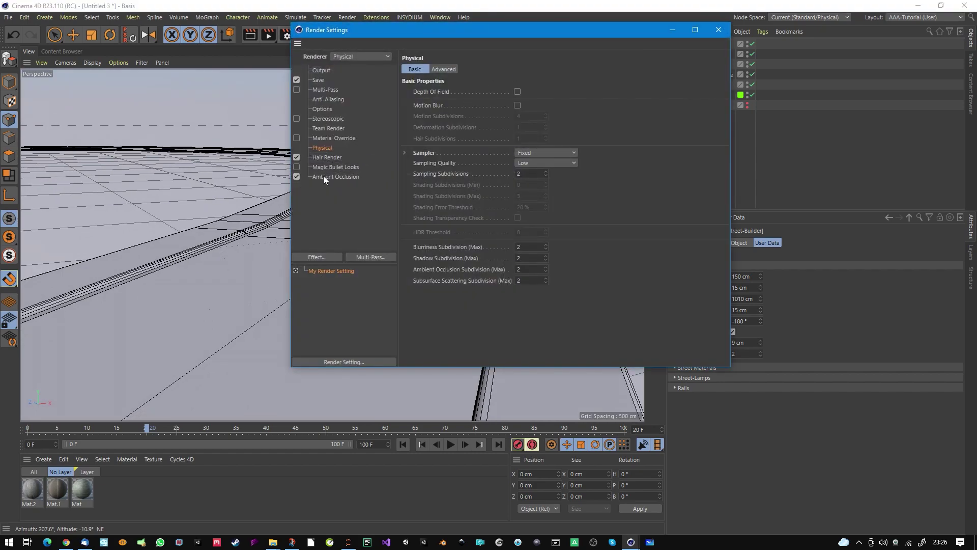
pyautogui.click(716, 31)
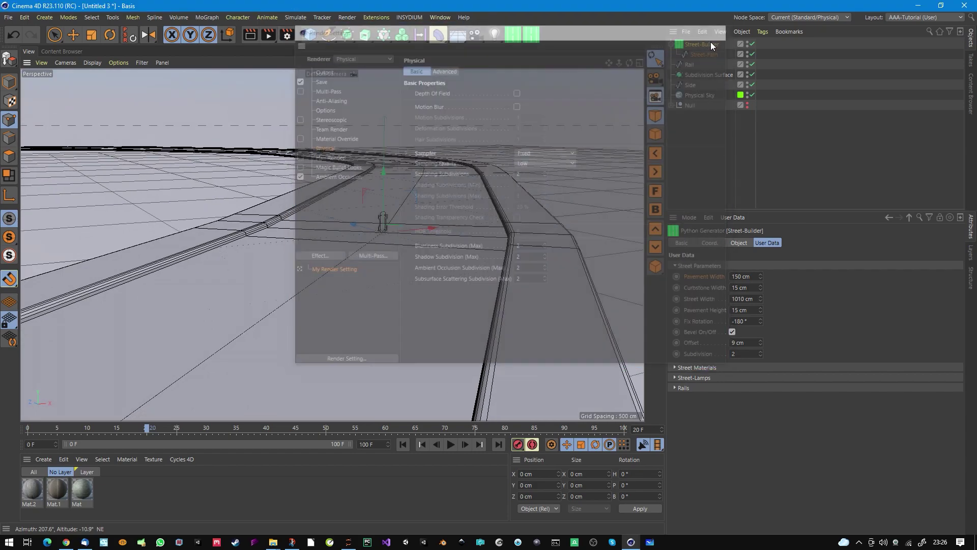
pyautogui.hotkey('ctrl', 'r')
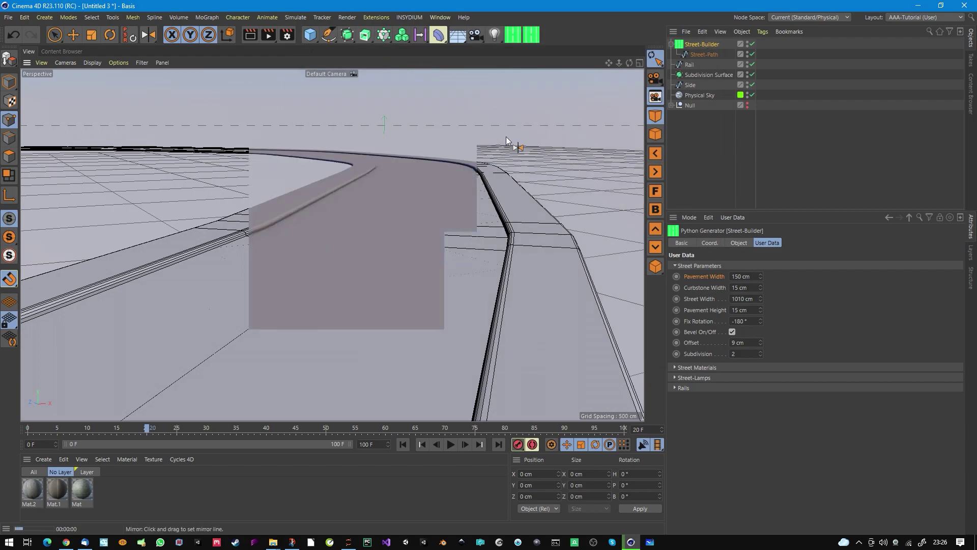
pyautogui.keyDown('alt'); pyautogui.moveTo(524, 228); pyautogui.dragTo(520, 273); pyautogui.keyUp('alt')
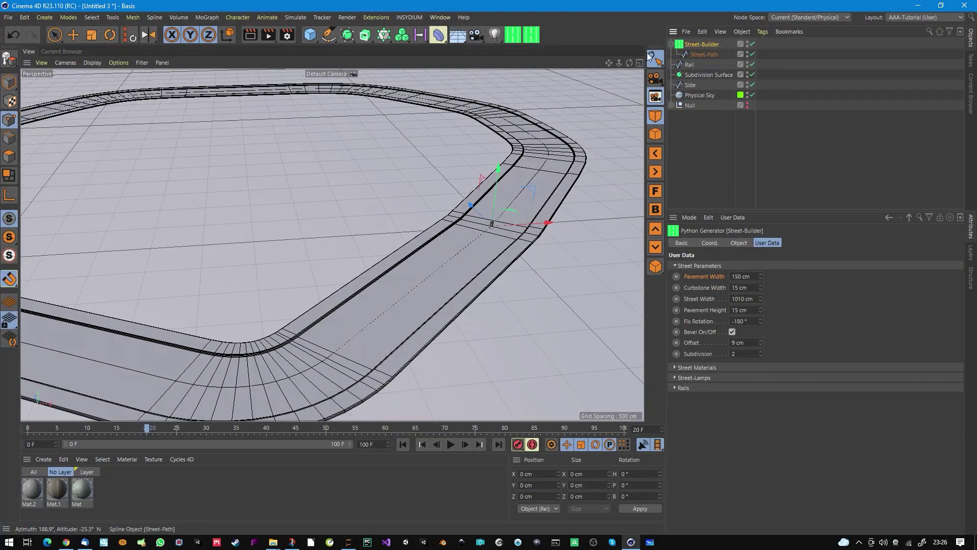
# Add an empty Subdivision Surface, keeping Street-Builder outside it, and inspect the corner curve.
pyautogui.keyDown('alt'); pyautogui.click(347, 34); pyautogui.keyUp('alt')
pyautogui.moveTo(489, 259)
pyautogui.keyDown('alt'); pyautogui.mouseDown()
pyautogui.moveTo(514, 261)
pyautogui.moveTo(489, 260)
pyautogui.mouseUp(); pyautogui.keyUp('alt')
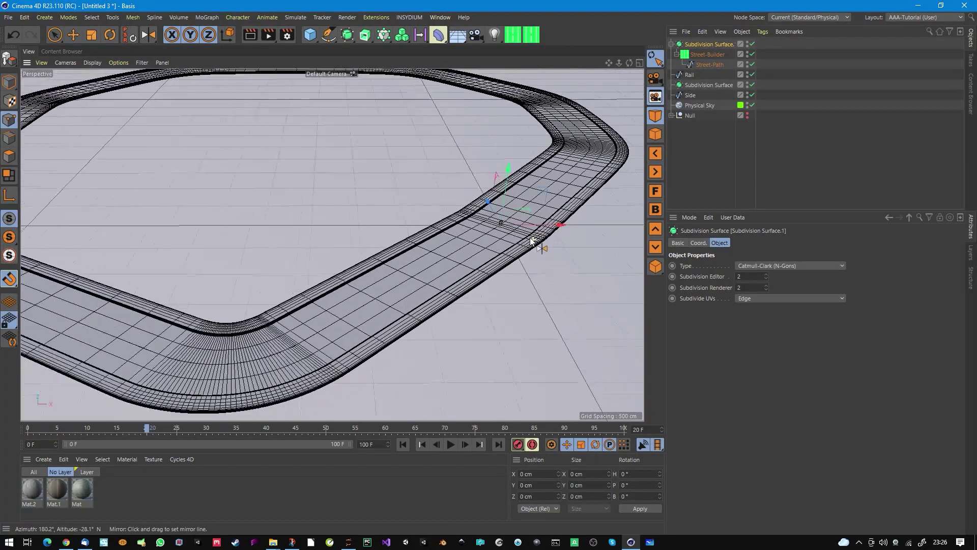
pyautogui.moveTo(705, 43); pyautogui.dragTo(701, 41)
pyautogui.keyDown('alt'); pyautogui.moveTo(432, 261); pyautogui.dragTo(510, 234); pyautogui.keyUp('alt')
pyautogui.keyDown('alt'); pyautogui.moveTo(264, 352); pyautogui.dragTo(329, 283, button='middle'); pyautogui.keyUp('alt')
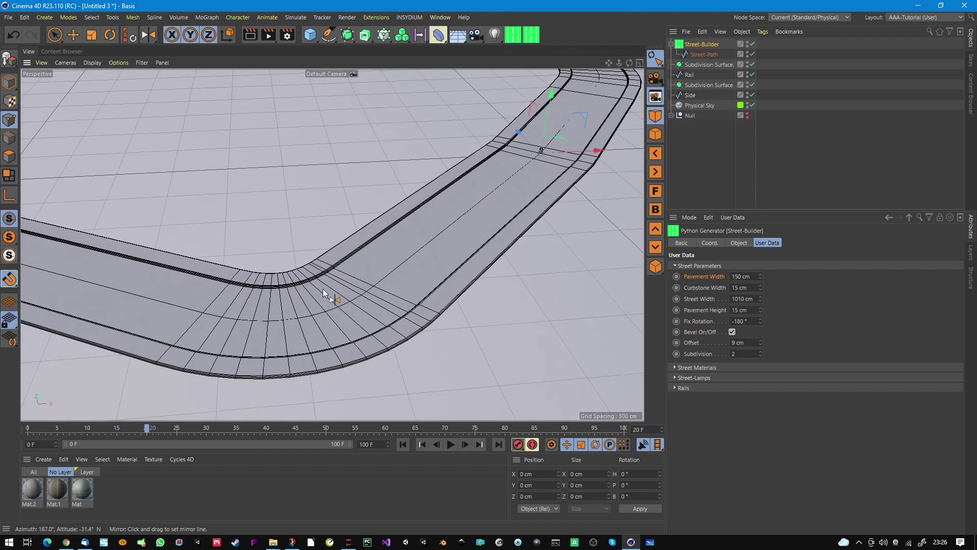
pyautogui.keyDown('alt'); pyautogui.moveTo(294, 287); pyautogui.dragTo(331, 274, button='right'); pyautogui.keyUp('alt')
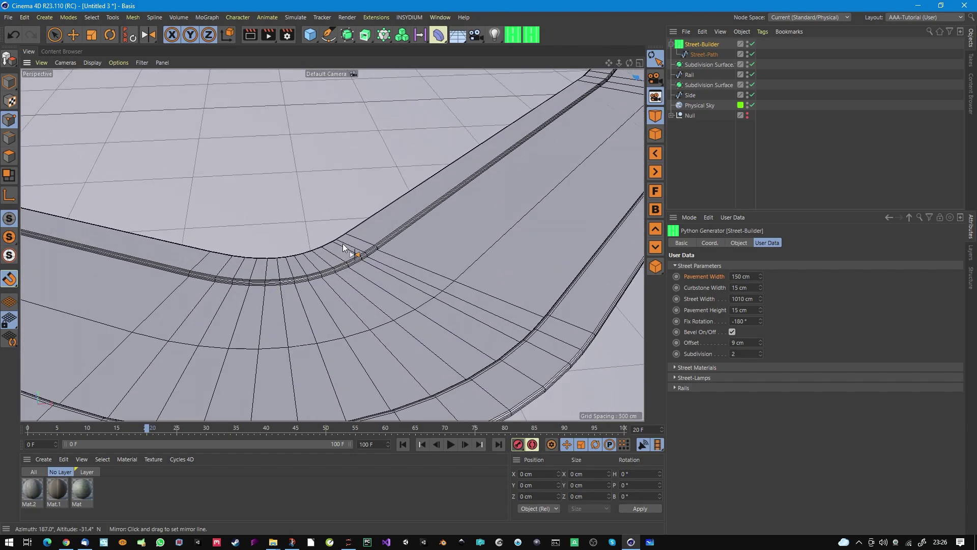
pyautogui.keyDown('alt'); pyautogui.moveTo(430, 299); pyautogui.dragTo(391, 308, button='right'); pyautogui.keyUp('alt')
pyautogui.keyDown('alt'); pyautogui.moveTo(392, 312); pyautogui.dragTo(423, 280); pyautogui.keyUp('alt')
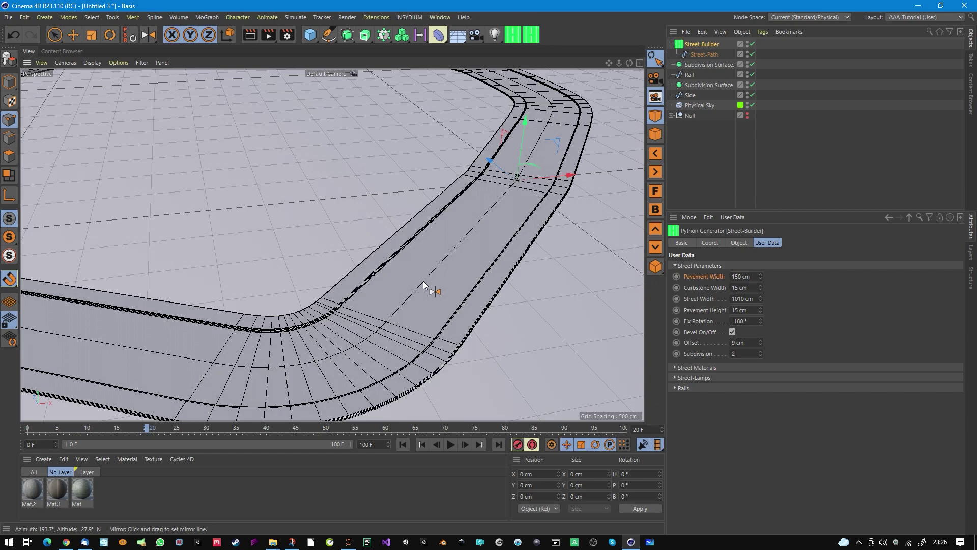
pyautogui.keyDown('alt'); pyautogui.moveTo(532, 204); pyautogui.dragTo(511, 208); pyautogui.keyUp('alt')
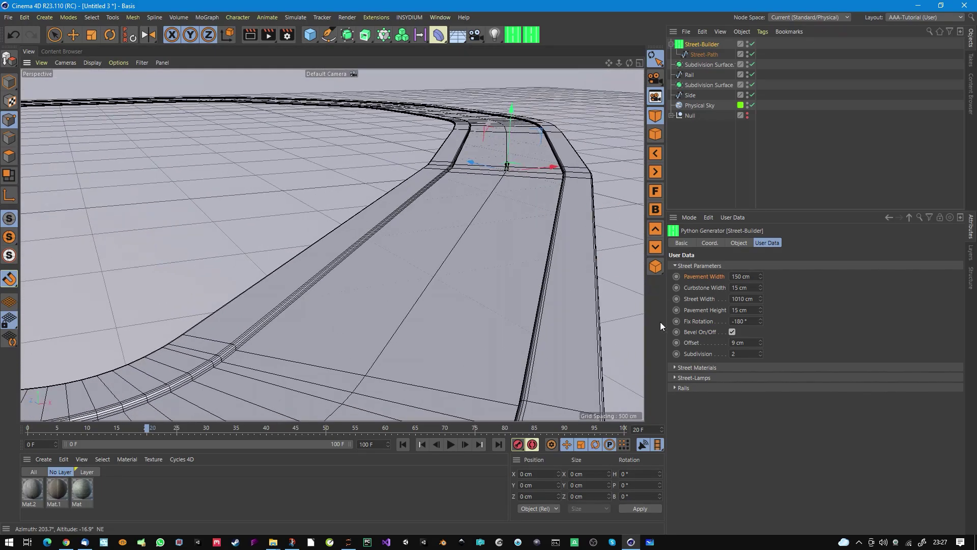
# Collapse Street Parameters and expand Street Materials to show the Pavement, Curbstone and Street slots.
pyautogui.click(681, 265)
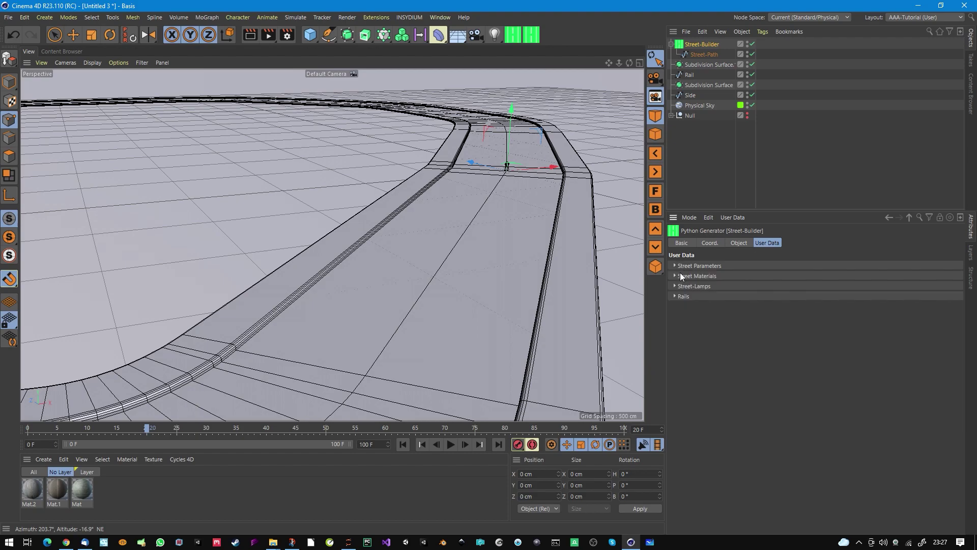
pyautogui.click(679, 276)
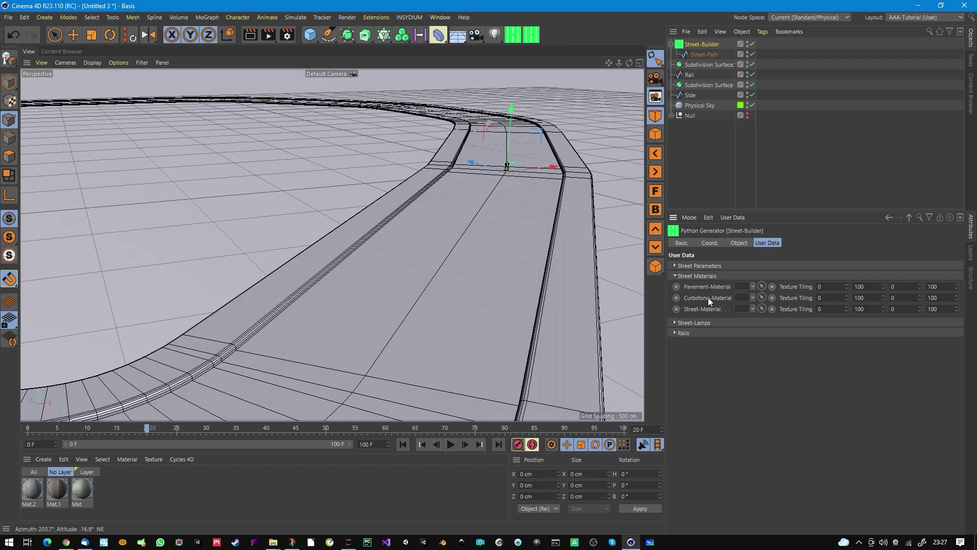
pyautogui.keyDown('alt'); pyautogui.moveTo(532, 305); pyautogui.dragTo(487, 289, button='right'); pyautogui.keyUp('alt')
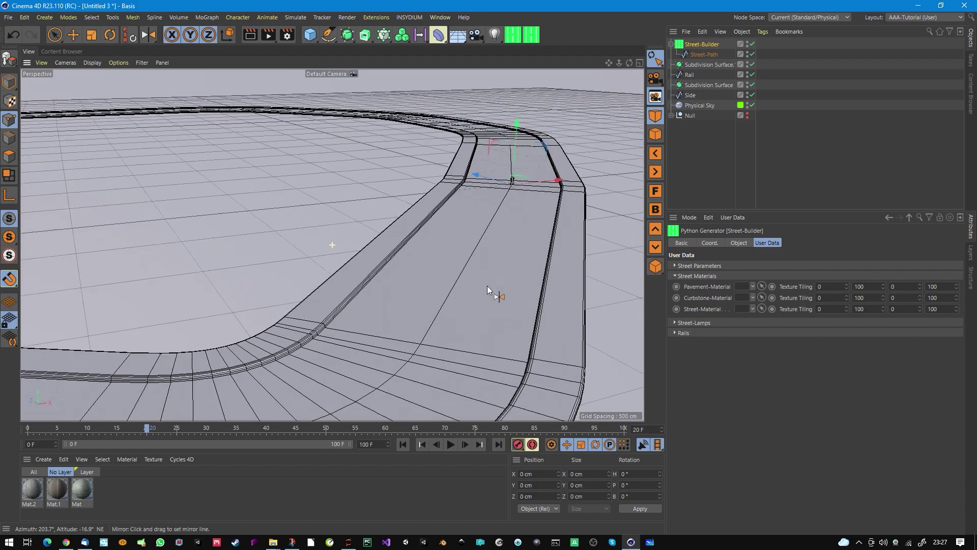
pyautogui.keyDown('alt'); pyautogui.moveTo(486, 289); pyautogui.dragTo(493, 267, button='middle'); pyautogui.keyUp('alt')
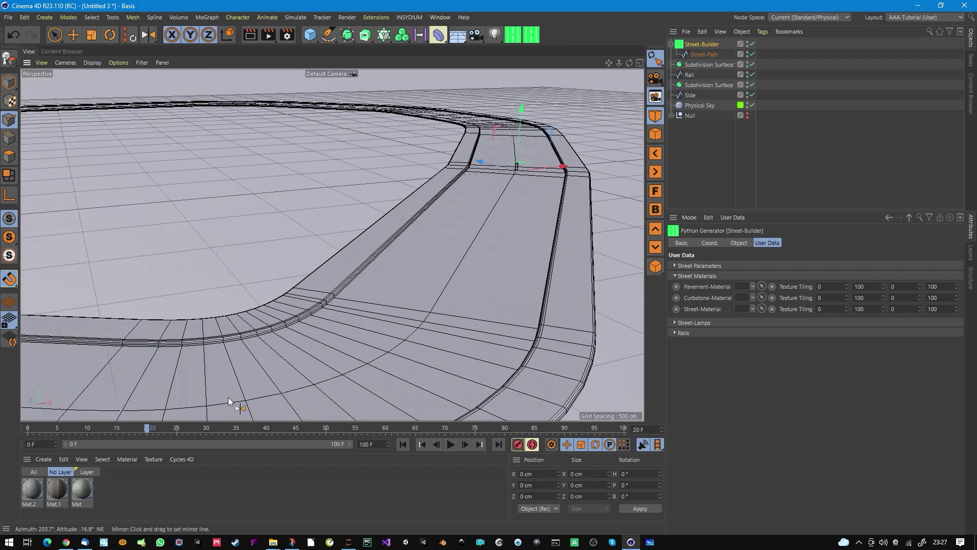
# Open Mat.1 in the Material Editor, browse for a texture and cancel, then reselect Street-Builder.
pyautogui.doubleClick(60, 488)
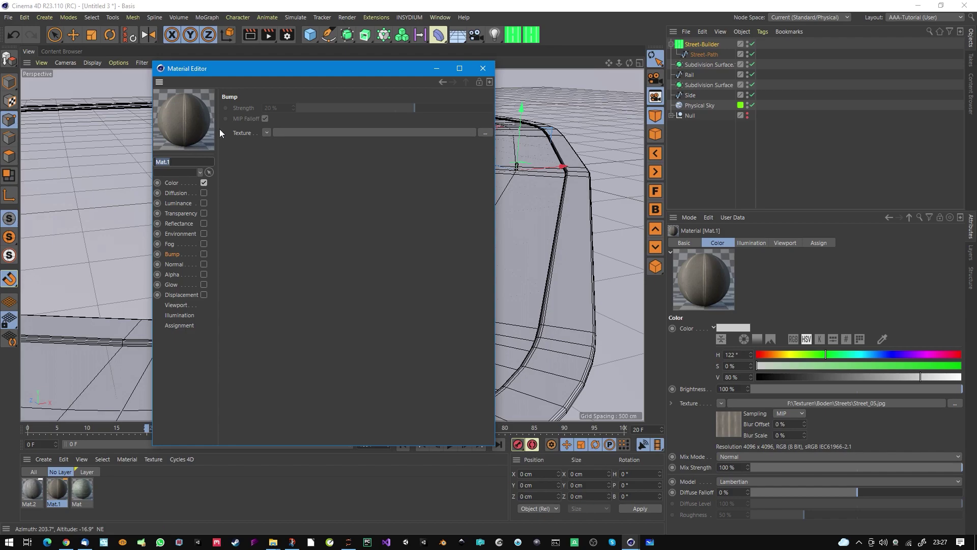
pyautogui.click(485, 133)
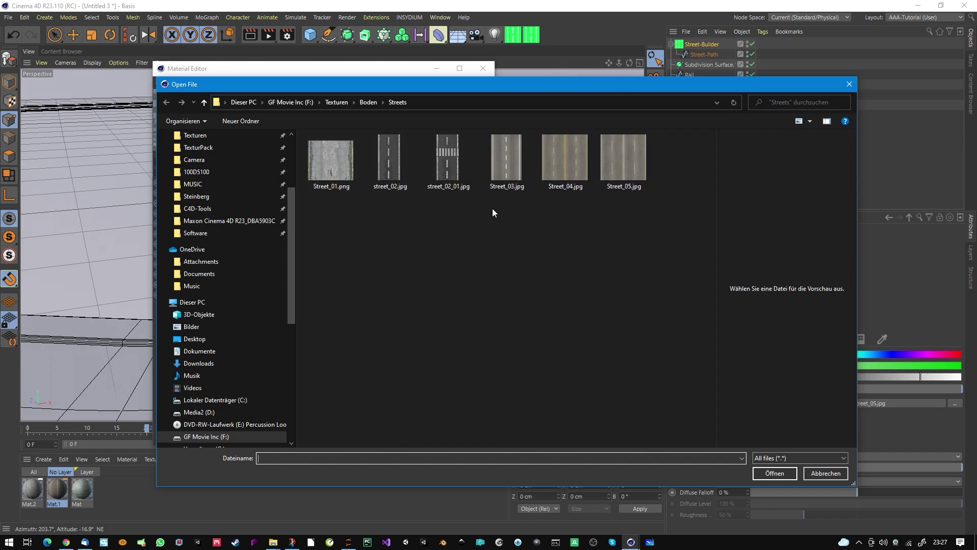
pyautogui.click(849, 84)
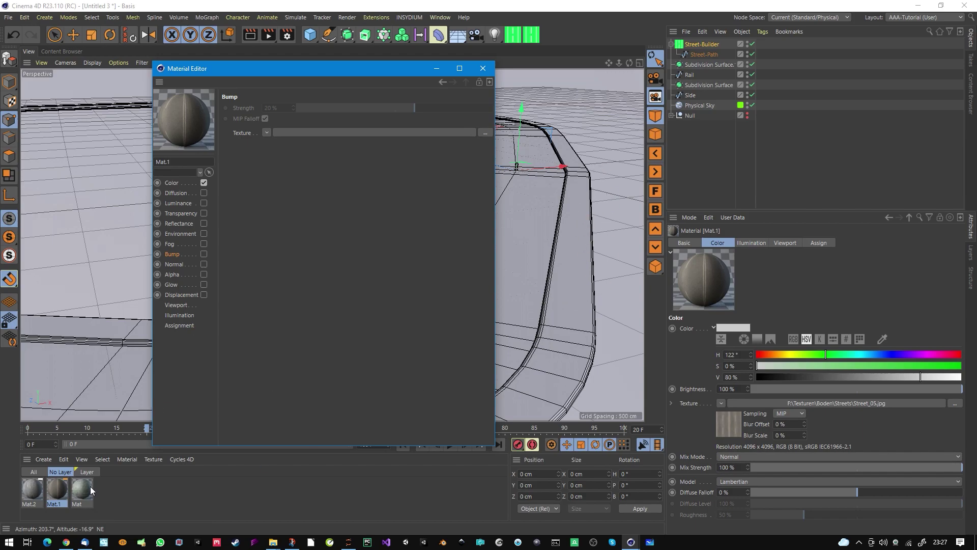
pyautogui.click(705, 45)
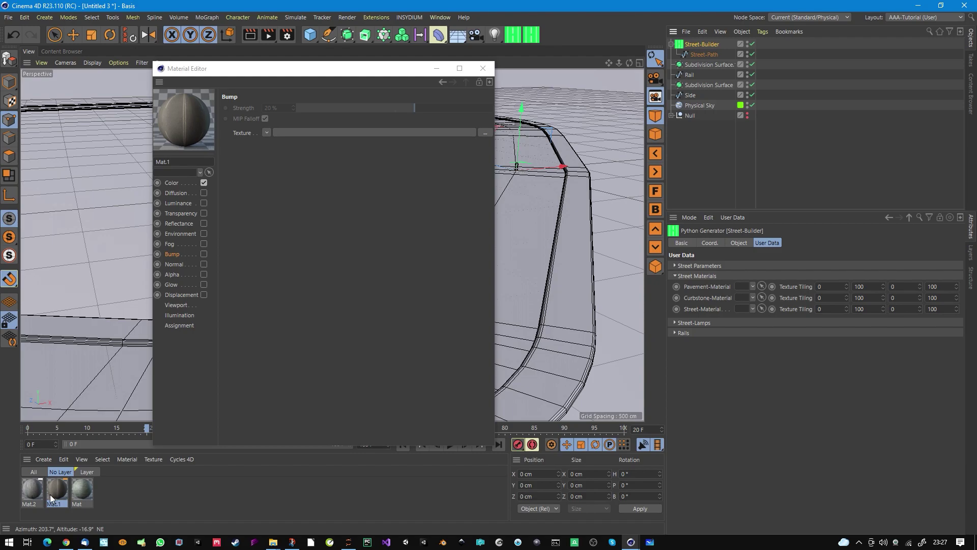
# Link materials into the Pavement, Curbstone and Street slots and view the textured road.
pyautogui.moveTo(61, 492); pyautogui.dragTo(743, 286)
pyautogui.moveTo(77, 490); pyautogui.dragTo(747, 297)
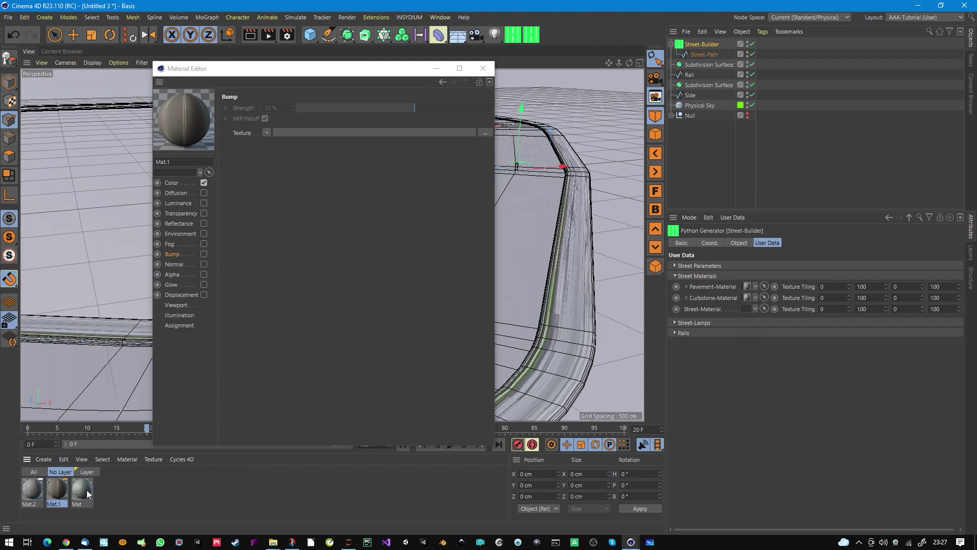
pyautogui.moveTo(130, 480); pyautogui.dragTo(747, 309)
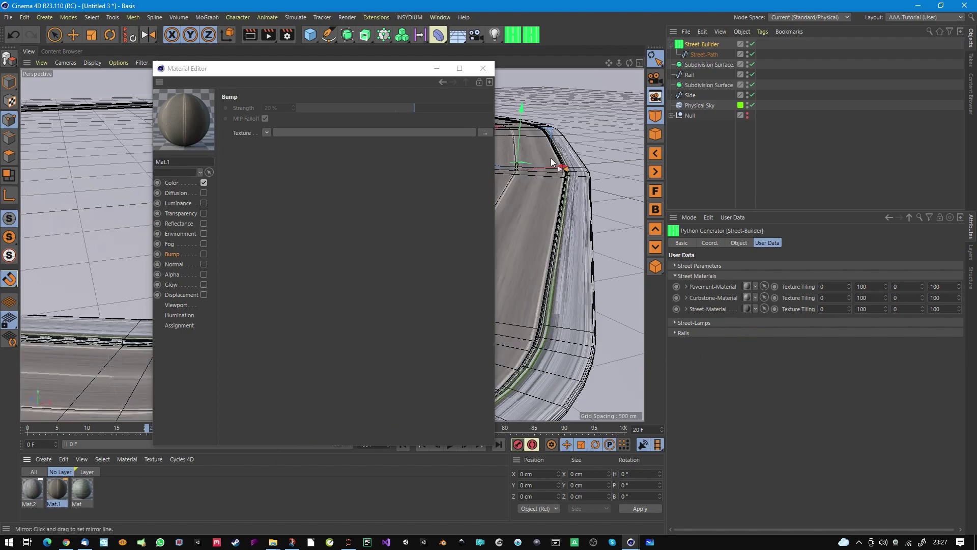
pyautogui.click(482, 68)
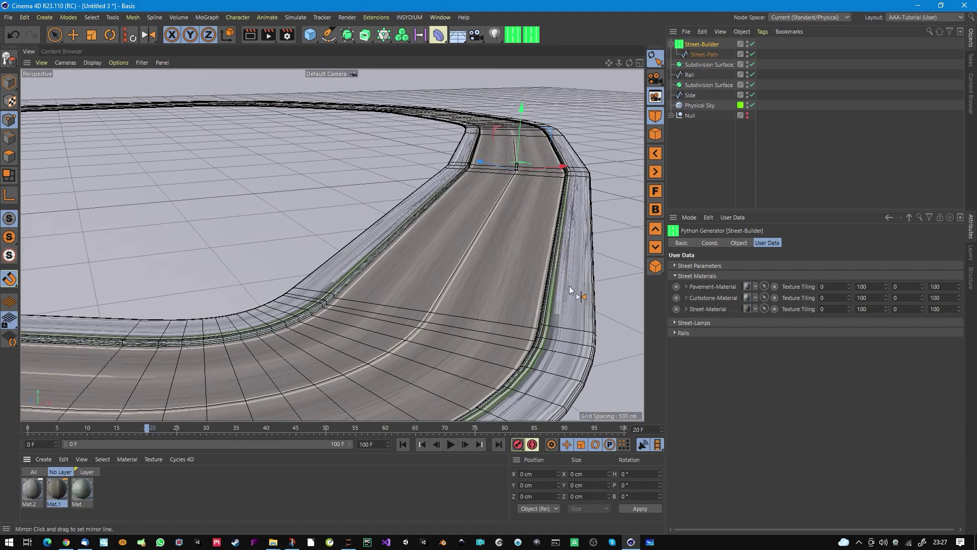
pyautogui.keyDown('alt'); pyautogui.moveTo(517, 202); pyautogui.dragTo(502, 218); pyautogui.keyUp('alt')
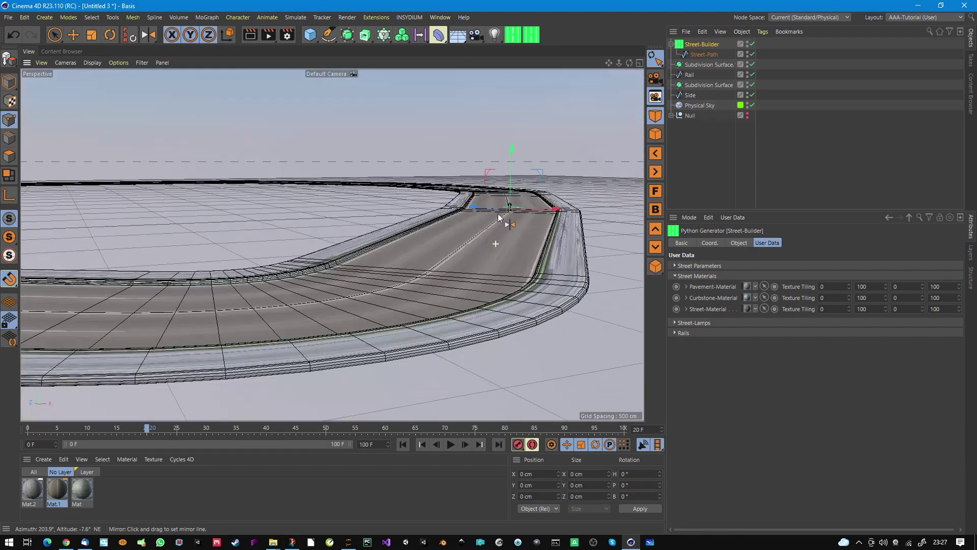
pyautogui.keyDown('alt'); pyautogui.moveTo(500, 250); pyautogui.dragTo(520, 266, button='right'); pyautogui.keyUp('alt')
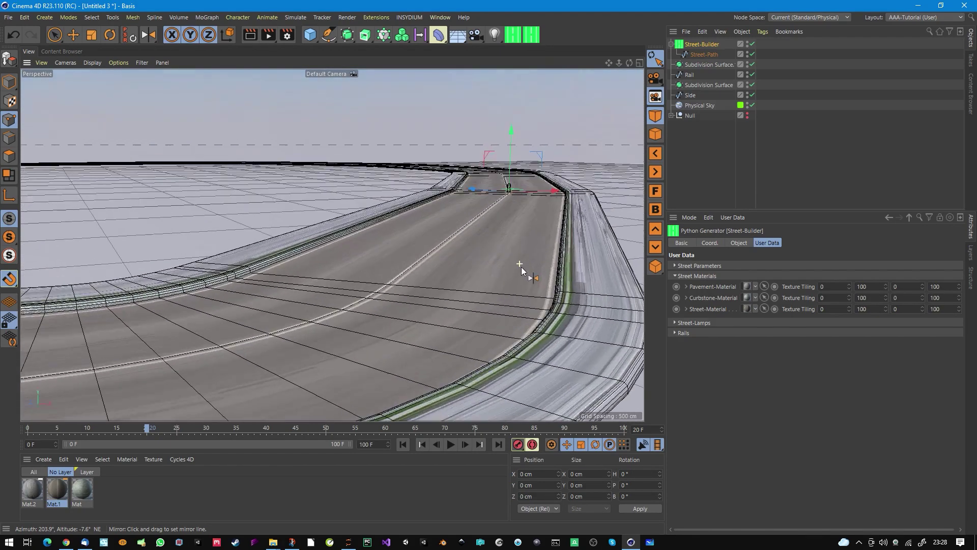
pyautogui.keyDown('alt'); pyautogui.moveTo(520, 267); pyautogui.dragTo(595, 306); pyautogui.keyUp('alt')
pyautogui.scroll(-4, 585, 303)
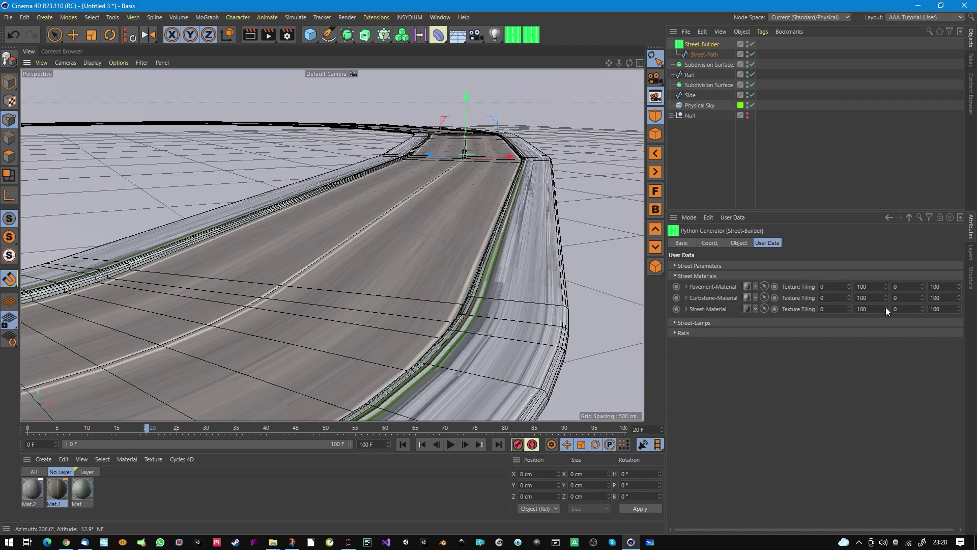
# Set the Street-Material texture tiling to 0 and 3 so the lane dashes appear.
pyautogui.click(821, 308)
pyautogui.press('Return')
pyautogui.keyDown('alt'); pyautogui.moveTo(496, 328); pyautogui.dragTo(384, 298); pyautogui.keyUp('alt')
pyautogui.keyDown('alt'); pyautogui.moveTo(389, 294); pyautogui.dragTo(299, 299, button='right'); pyautogui.keyUp('alt')
pyautogui.keyDown('alt'); pyautogui.moveTo(331, 246); pyautogui.dragTo(412, 258, button='middle'); pyautogui.keyUp('alt')
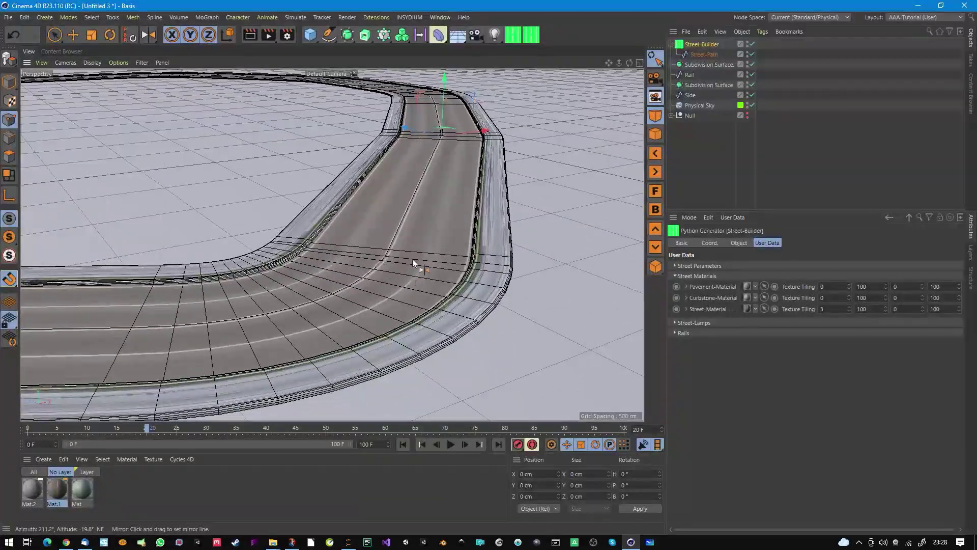
pyautogui.keyDown('alt'); pyautogui.moveTo(412, 259); pyautogui.dragTo(471, 222, button='right'); pyautogui.keyUp('alt')
pyautogui.click(824, 308)
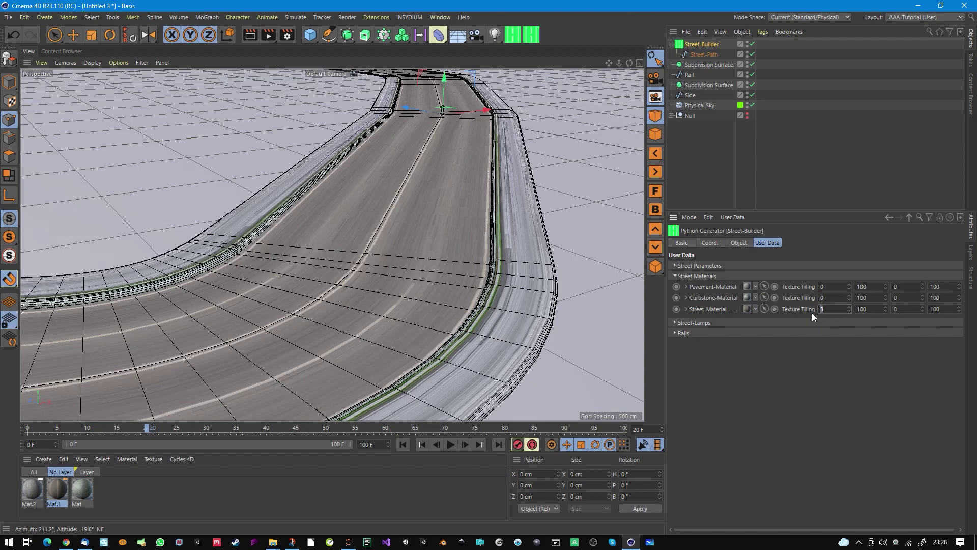
pyautogui.write('0')
pyautogui.press('Tab')
pyautogui.write('3')
pyautogui.press('Return')
pyautogui.keyDown('alt'); pyautogui.moveTo(468, 270); pyautogui.dragTo(549, 270); pyautogui.keyUp('alt')
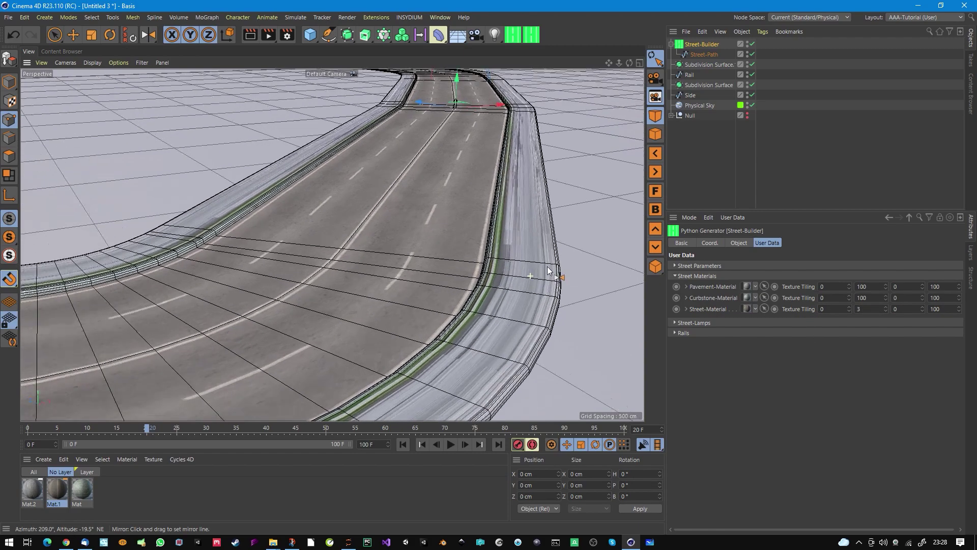
# Set the Curbstone-Material texture tiling to 0 and 3.
pyautogui.click(833, 287)
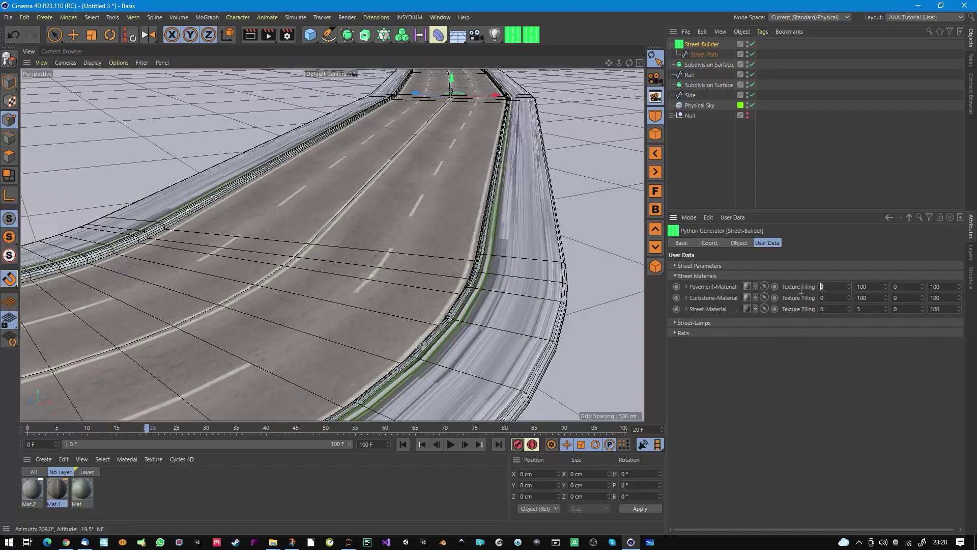
pyautogui.press('Tab')
pyautogui.write('3')
pyautogui.doubleClick(875, 300)
pyautogui.write('3')
pyautogui.press('Return')
# Set the Pavement-Material tiling to 0, 2, 49, 112 and render the viewport with Ctrl+R.
pyautogui.scroll(2, 496, 273)
pyautogui.moveTo(496, 273)
pyautogui.keyDown('alt'); pyautogui.mouseDown()
pyautogui.moveTo(505, 267)
pyautogui.moveTo(497, 275)
pyautogui.moveTo(542, 285)
pyautogui.moveTo(506, 262)
pyautogui.mouseUp(); pyautogui.keyUp('alt')
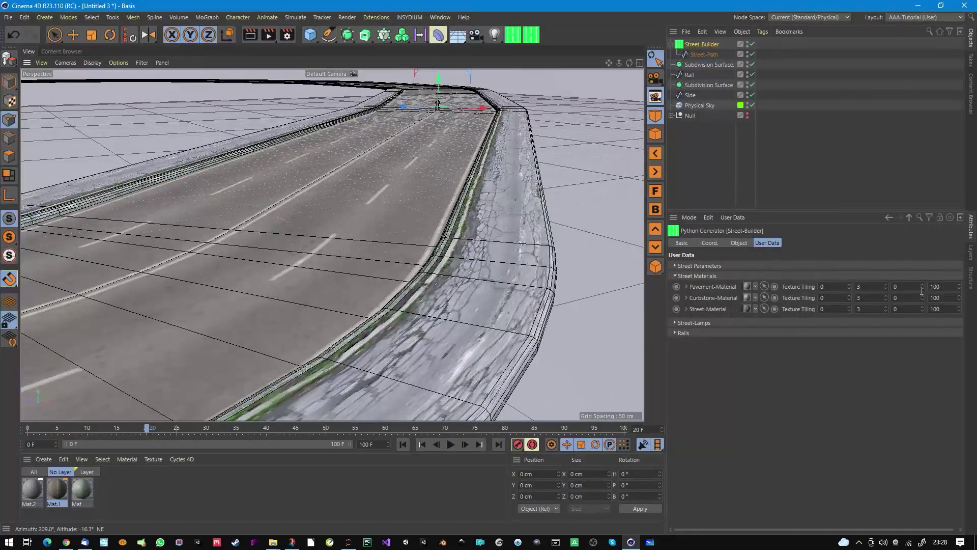
pyautogui.moveTo(922, 286); pyautogui.dragTo(959, 281)
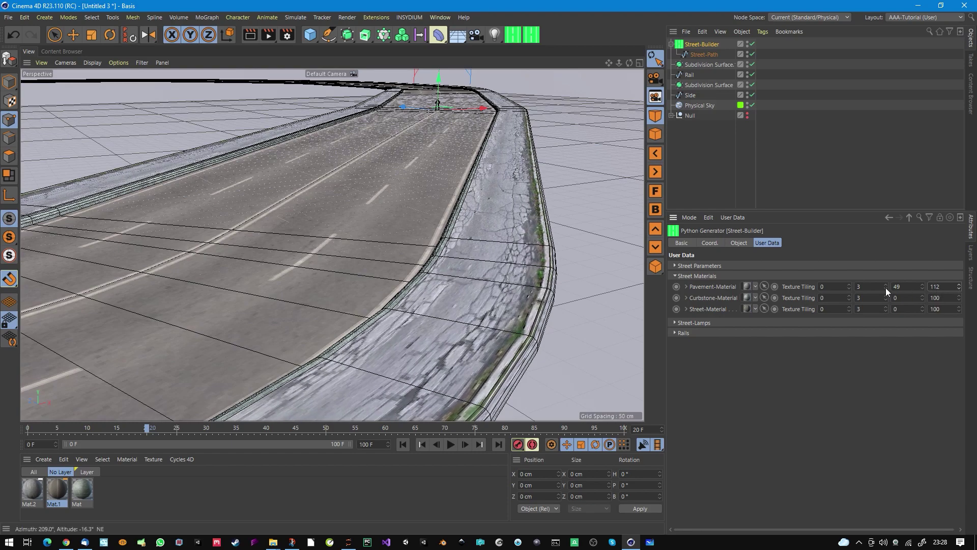
pyautogui.moveTo(871, 287); pyautogui.dragTo(813, 287)
pyautogui.press('Return')
pyautogui.moveTo(486, 293)
pyautogui.keyDown('alt'); pyautogui.mouseDown()
pyautogui.moveTo(439, 303)
pyautogui.moveTo(487, 305)
pyautogui.moveTo(496, 288)
pyautogui.moveTo(459, 295)
pyautogui.moveTo(499, 302)
pyautogui.mouseUp(); pyautogui.keyUp('alt')
pyautogui.hotkey('ctrl', 'r')
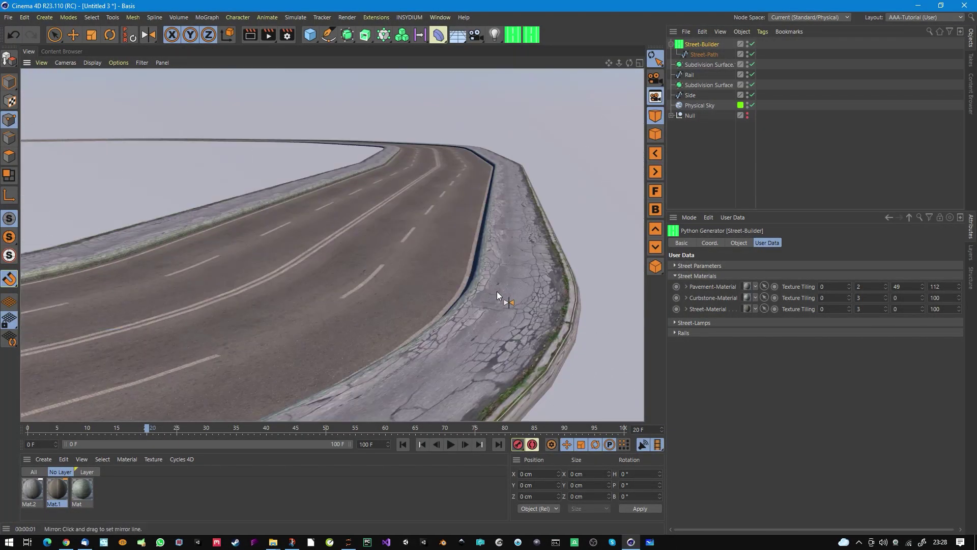
# Collapse the Street Materials group and expand Street-Lamps to reveal Streetlamps 1 and 2.
pyautogui.keyDown('alt'); pyautogui.moveTo(508, 264); pyautogui.dragTo(520, 216); pyautogui.keyUp('alt')
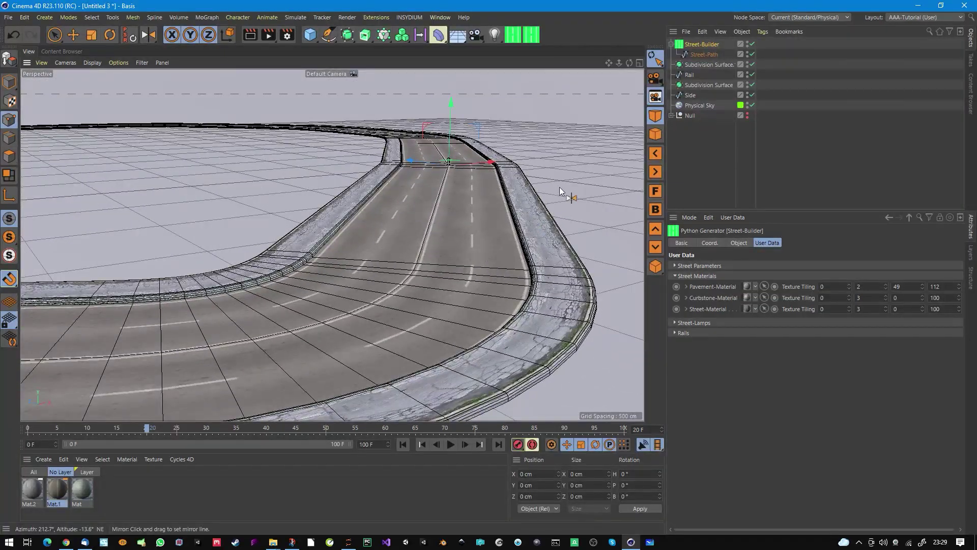
pyautogui.click(676, 275)
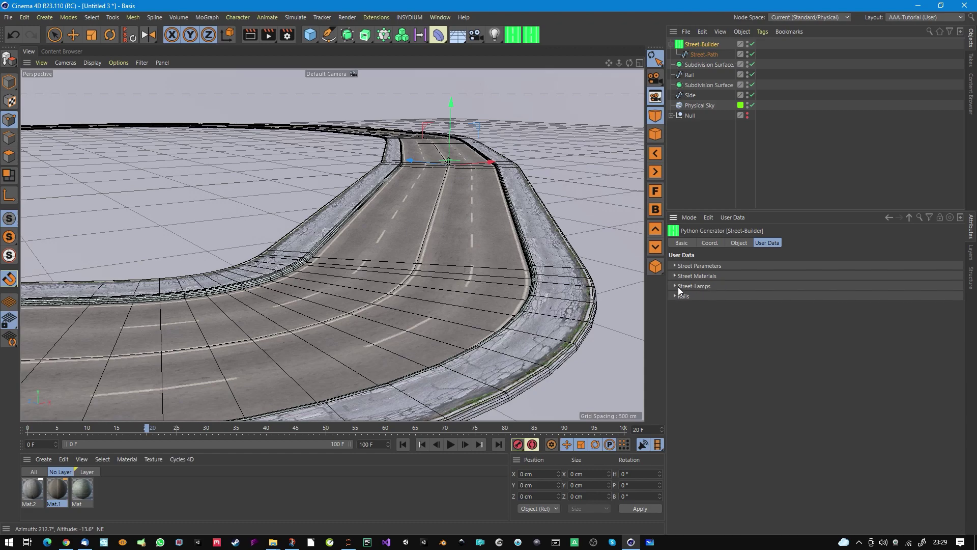
pyautogui.click(676, 275)
pyautogui.click(676, 276)
pyautogui.click(675, 285)
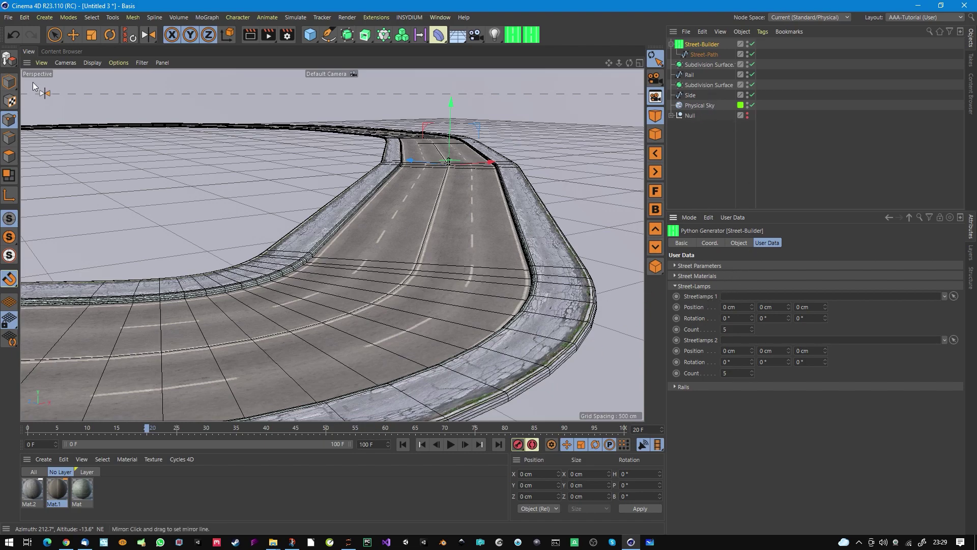
# Check the library's street light models, then expand the Null and make its lamp visible.
pyautogui.click(53, 51)
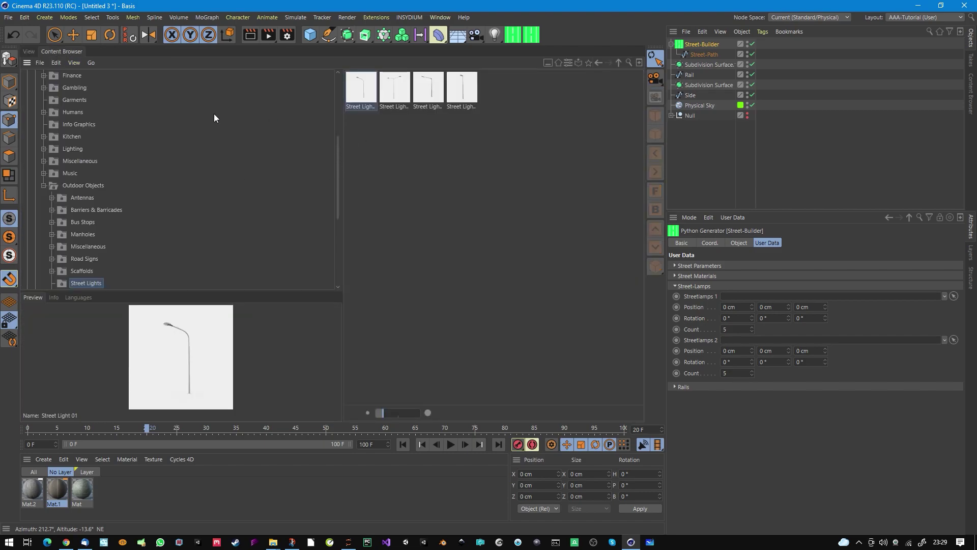
pyautogui.click(29, 52)
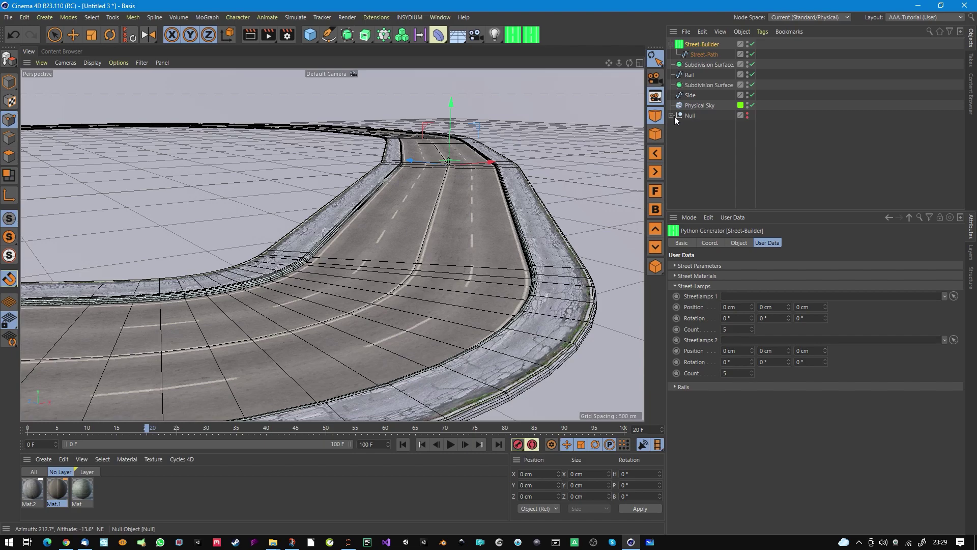
pyautogui.click(672, 116)
pyautogui.click(748, 113)
# Select and frame Street Light 01, then reselect the Street-Builder to show its lamp settings.
pyautogui.keyDown('alt'); pyautogui.moveTo(430, 183); pyautogui.dragTo(428, 235); pyautogui.keyUp('alt')
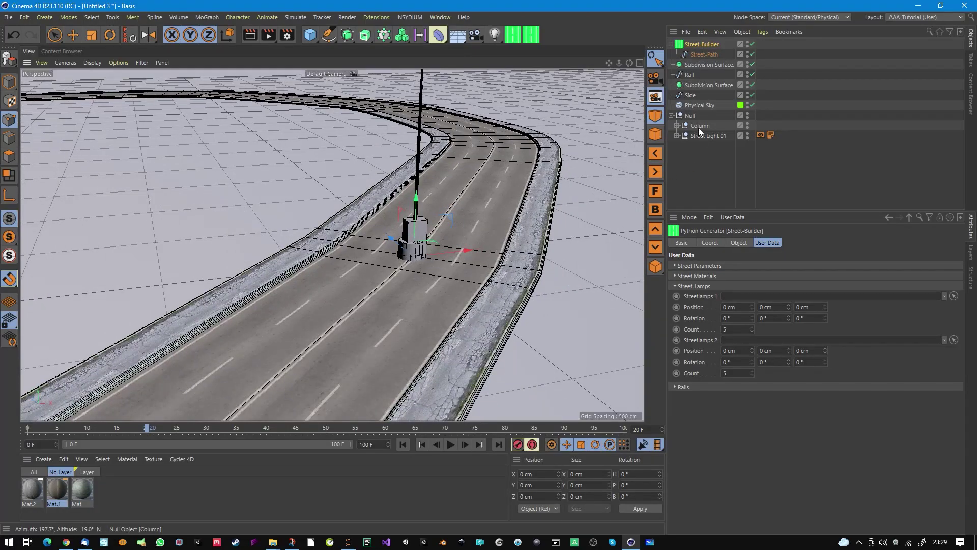
pyautogui.click(704, 135)
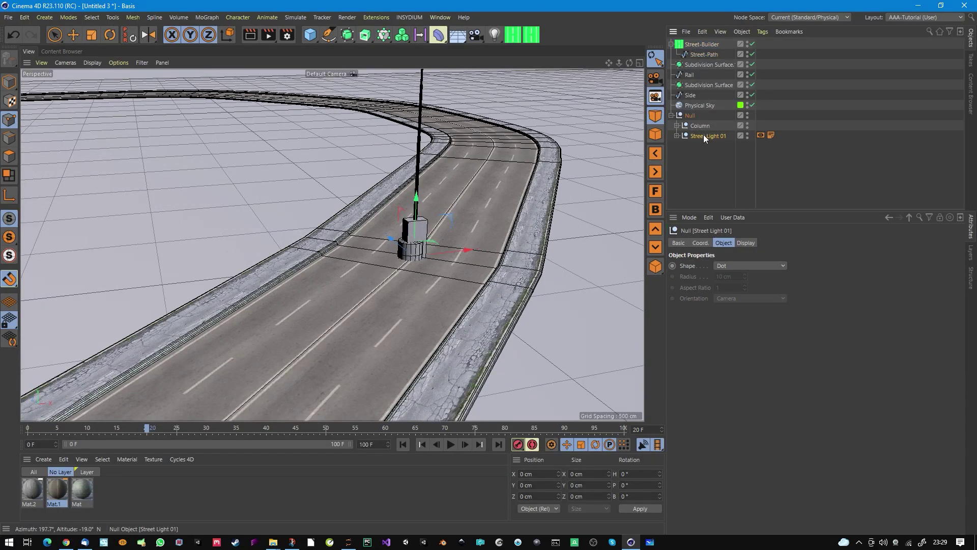
pyautogui.scroll(-5, 454, 216)
pyautogui.scroll(-2, 407, 251)
pyautogui.keyDown('alt'); pyautogui.moveTo(408, 250); pyautogui.dragTo(431, 234, button='middle'); pyautogui.keyUp('alt')
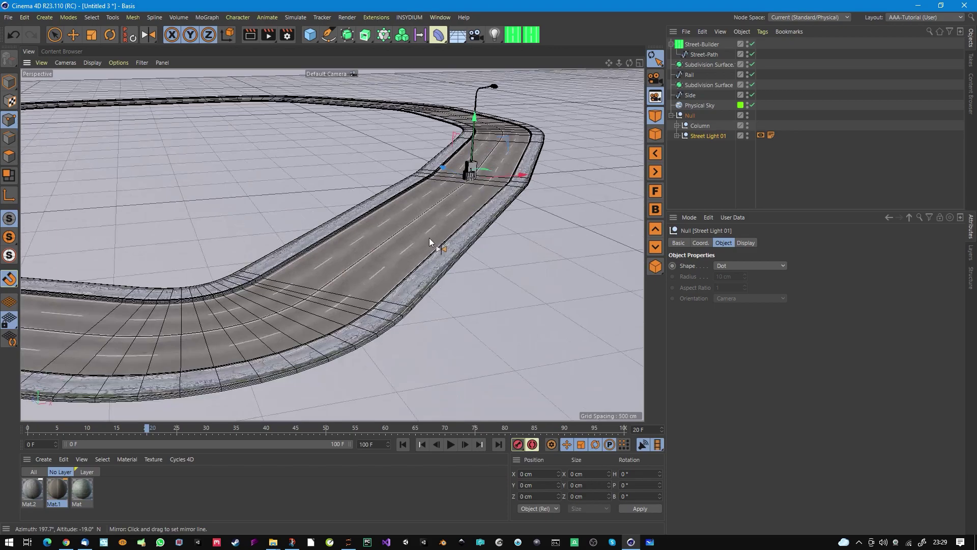
pyautogui.keyDown('alt'); pyautogui.moveTo(432, 234); pyautogui.dragTo(438, 249); pyautogui.keyUp('alt')
pyautogui.keyDown('alt'); pyautogui.moveTo(438, 250); pyautogui.dragTo(450, 244, button='middle'); pyautogui.keyUp('alt')
pyautogui.click(698, 45)
pyautogui.click(698, 45)
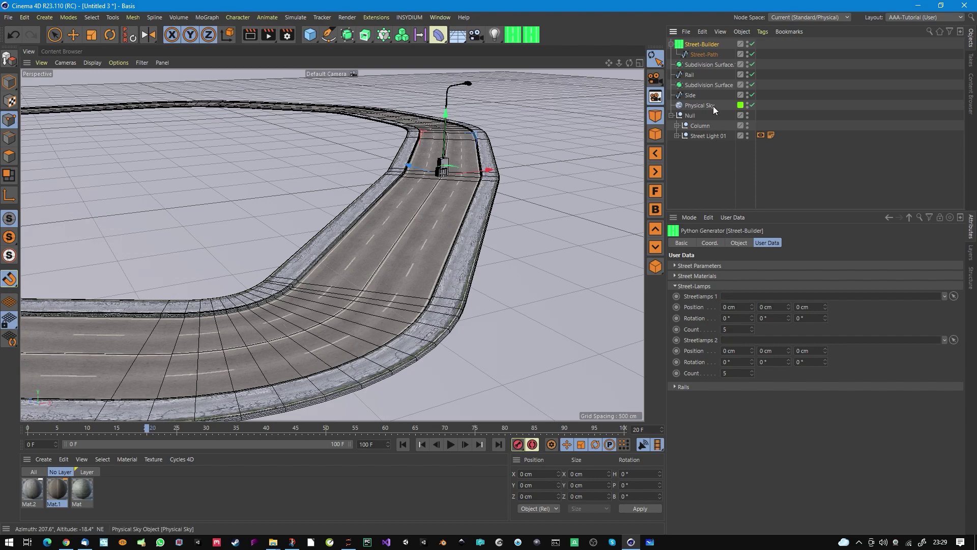
# Link Street Light 01 into the Streetlamps 1 field to place lamps along the road.
pyautogui.moveTo(708, 137); pyautogui.dragTo(736, 296)
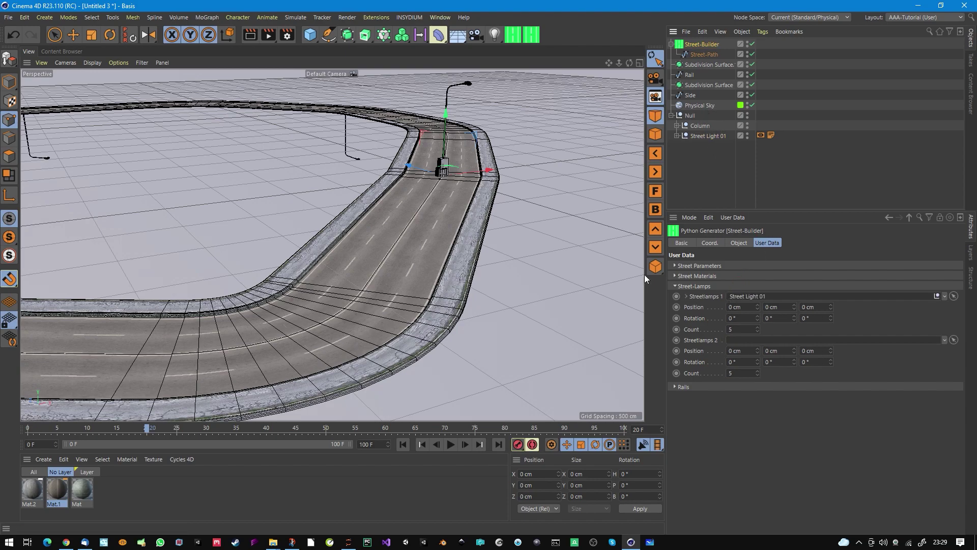
pyautogui.keyDown('alt'); pyautogui.moveTo(342, 149); pyautogui.dragTo(427, 135, button='middle'); pyautogui.keyUp('alt')
pyautogui.moveTo(428, 134)
pyautogui.keyDown('alt'); pyautogui.mouseDown()
pyautogui.moveTo(425, 120)
pyautogui.moveTo(421, 138)
pyautogui.mouseUp(); pyautogui.keyUp('alt')
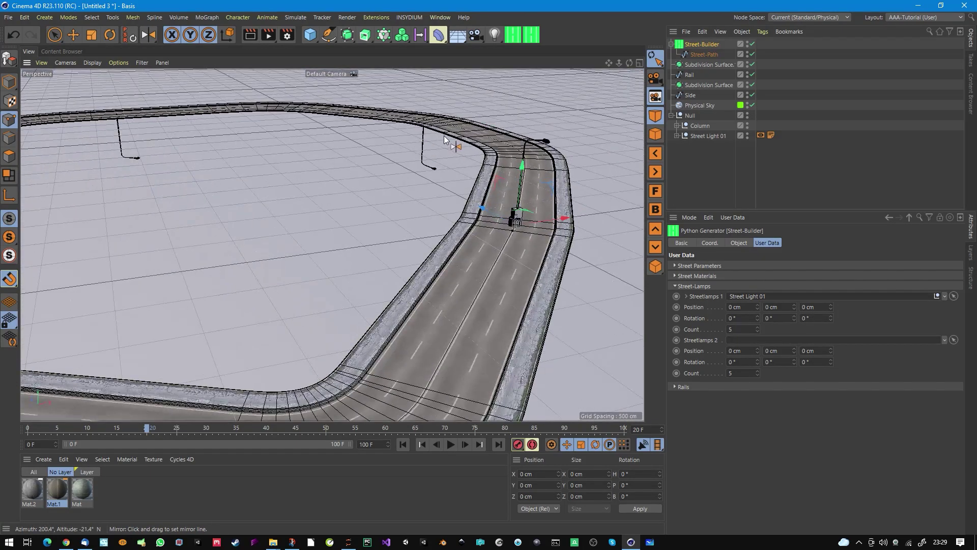
pyautogui.keyDown('alt'); pyautogui.moveTo(443, 136); pyautogui.dragTo(449, 121, button='middle'); pyautogui.keyUp('alt')
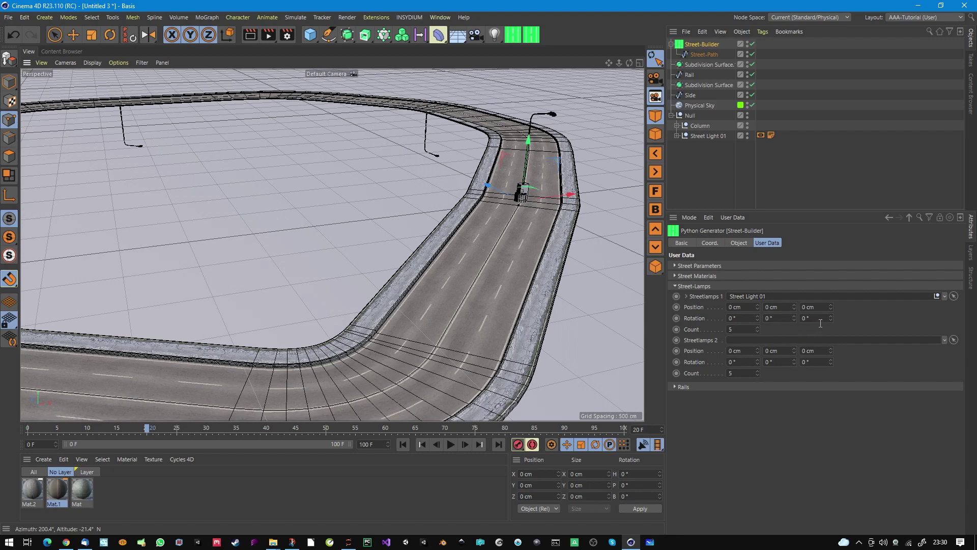
# Rotate the lamps to H 90° and B 180°, and offset Position X to -375 cm.
pyautogui.moveTo(831, 319); pyautogui.dragTo(860, 304)
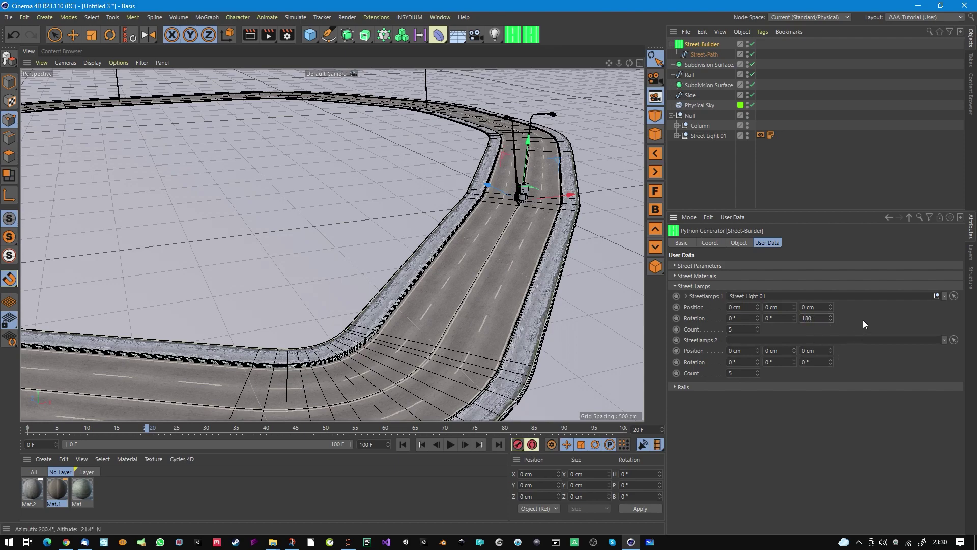
pyautogui.press('Return')
pyautogui.write('90')
pyautogui.press('Return')
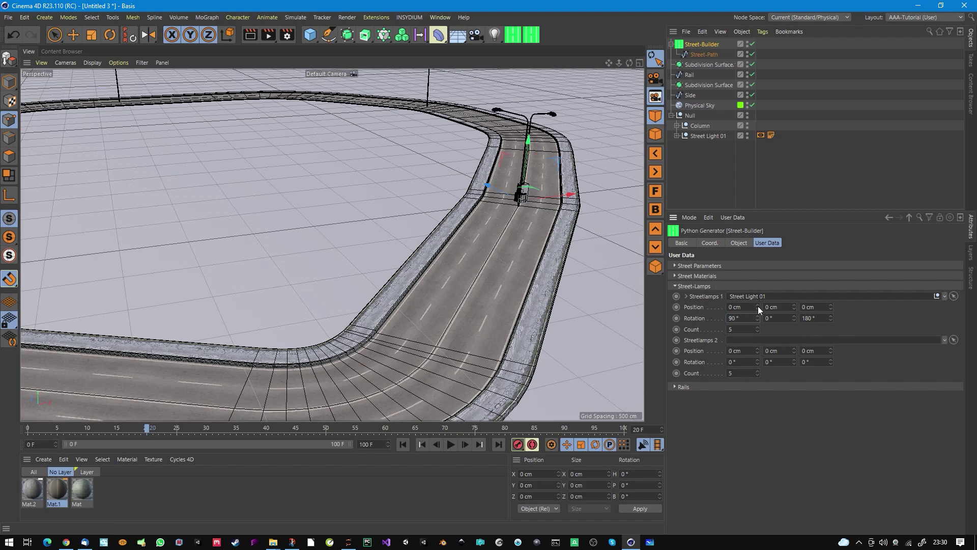
pyautogui.moveTo(758, 309)
pyautogui.mouseDown()
pyautogui.moveTo(703, 309)
pyautogui.moveTo(758, 320)
pyautogui.moveTo(757, 344)
pyautogui.moveTo(757, 307)
pyautogui.mouseUp()
pyautogui.keyDown('alt'); pyautogui.moveTo(573, 221); pyautogui.dragTo(666, 158, button='right'); pyautogui.keyUp('alt')
pyautogui.keyDown('alt'); pyautogui.moveTo(546, 180); pyautogui.dragTo(654, 172, button='right'); pyautogui.keyUp('alt')
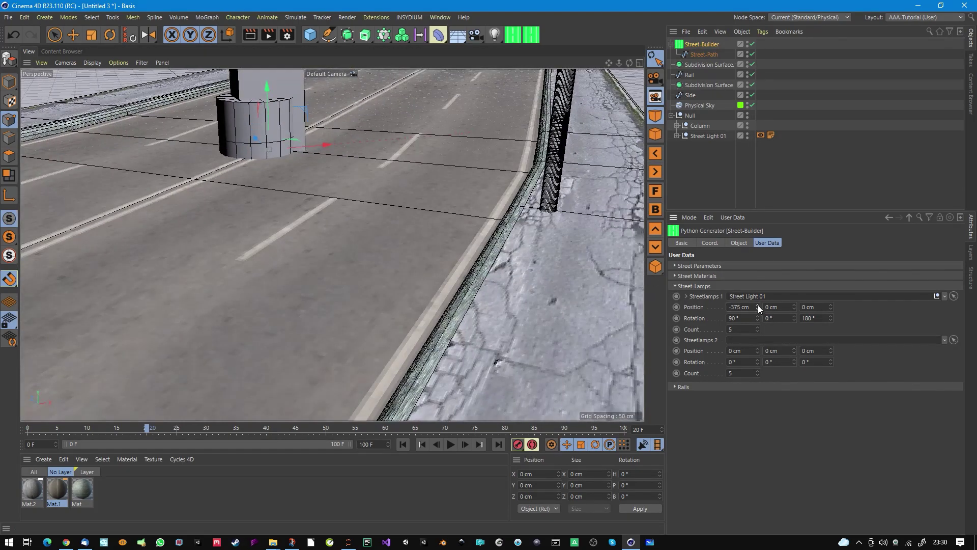
# Delete the Display and Annotation tags from Street Light 01, then view the lamp-lined road.
pyautogui.click(770, 136)
pyautogui.click(761, 136)
pyautogui.press('Delete')
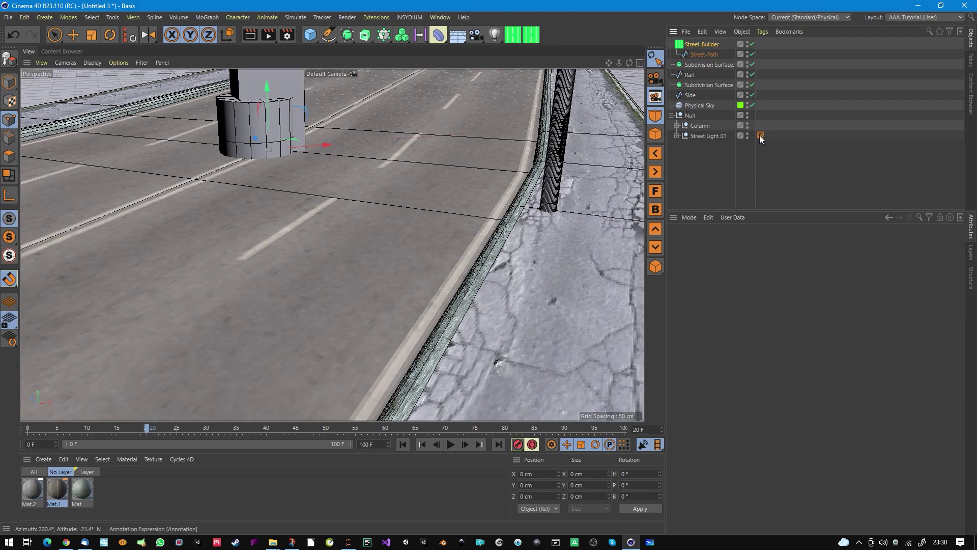
pyautogui.click(761, 135)
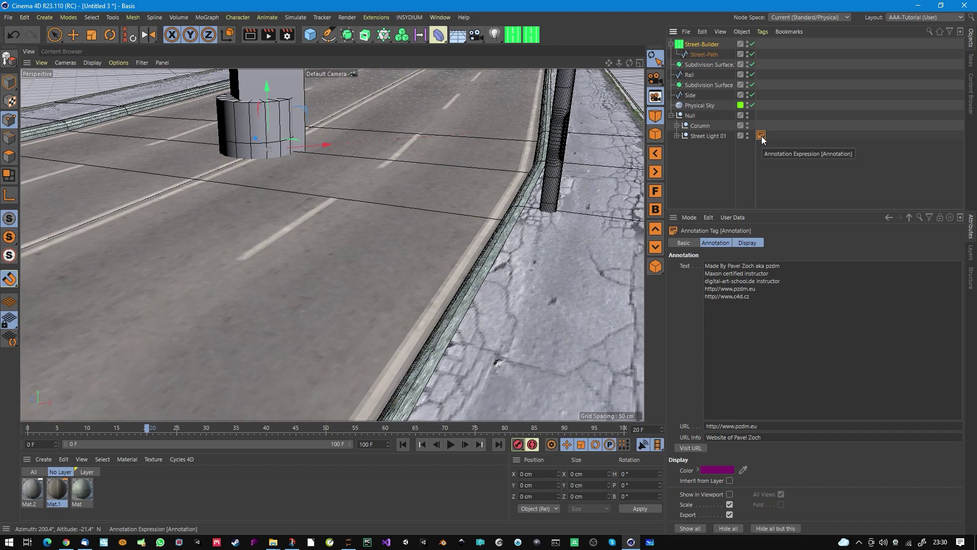
pyautogui.press('Delete')
pyautogui.keyDown('alt'); pyautogui.moveTo(555, 151); pyautogui.dragTo(526, 191); pyautogui.keyUp('alt')
pyautogui.keyDown('alt'); pyautogui.moveTo(526, 192); pyautogui.dragTo(375, 253, button='right'); pyautogui.keyUp('alt')
pyautogui.keyDown('alt'); pyautogui.moveTo(374, 252); pyautogui.dragTo(385, 281); pyautogui.keyUp('alt')
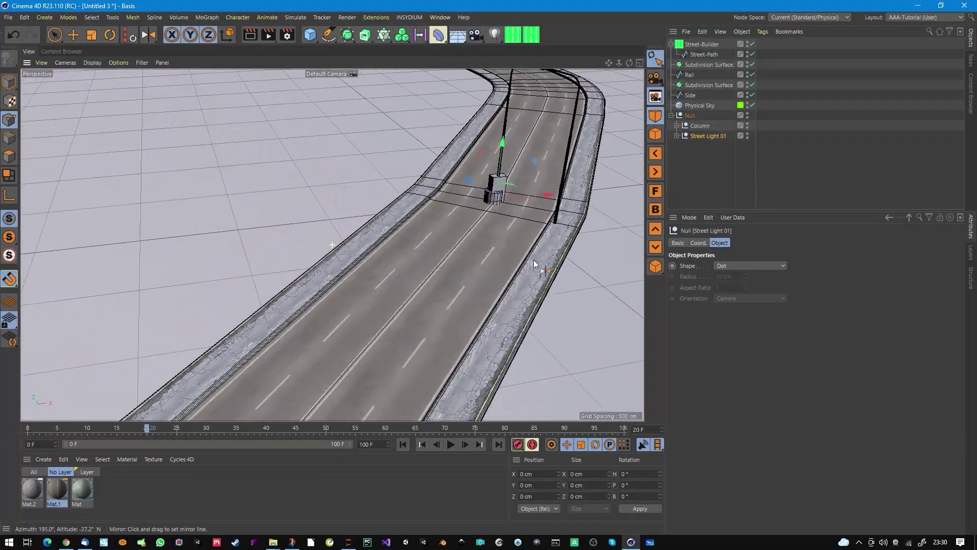
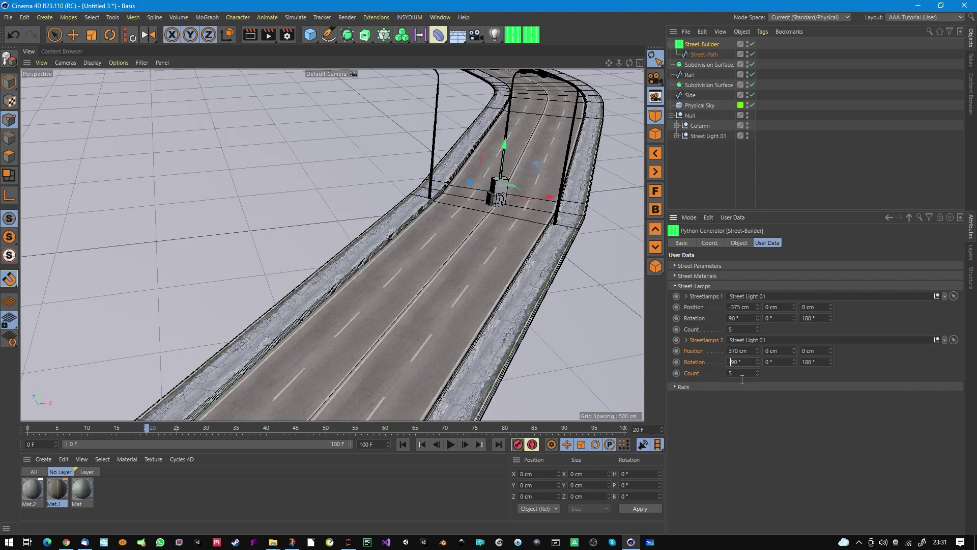
# Raise both Streetlamps 1 and Streetlamps 2 Count to 13 lamps each.
pyautogui.scroll(-4, 515, 273)
pyautogui.keyDown('alt'); pyautogui.moveTo(514, 272); pyautogui.dragTo(527, 232); pyautogui.keyUp('alt')
pyautogui.click(758, 328)
pyautogui.click(758, 328)
pyautogui.click(759, 327)
pyautogui.click(758, 327)
pyautogui.click(758, 327)
pyautogui.click(758, 328)
pyautogui.click(758, 328)
pyautogui.click(758, 328)
pyautogui.click(758, 370)
pyautogui.moveTo(759, 370); pyautogui.dragTo(759, 371)
# Orbit around the lamp-lined road and select Street Light 01.
pyautogui.keyDown('alt'); pyautogui.moveTo(435, 270); pyautogui.dragTo(458, 242); pyautogui.keyUp('alt')
pyautogui.scroll(4, 460, 239)
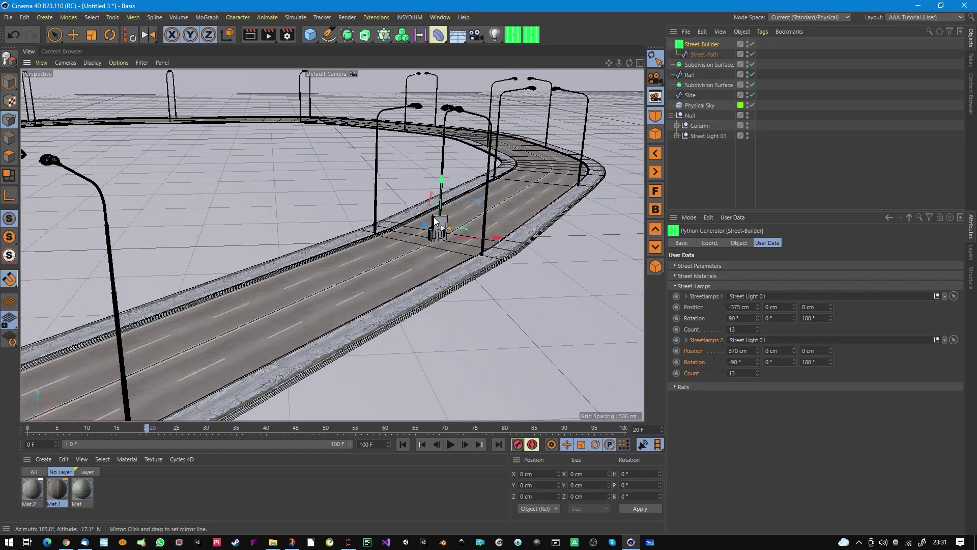
pyautogui.click(706, 135)
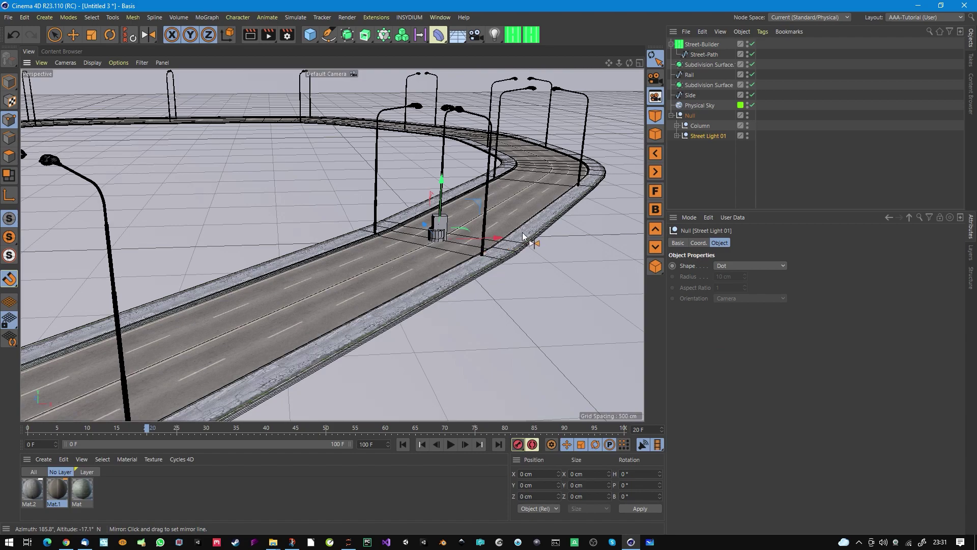
# Try moving Street Light 01 and toggling its visibility, keeping it under the Null.
pyautogui.click(73, 35)
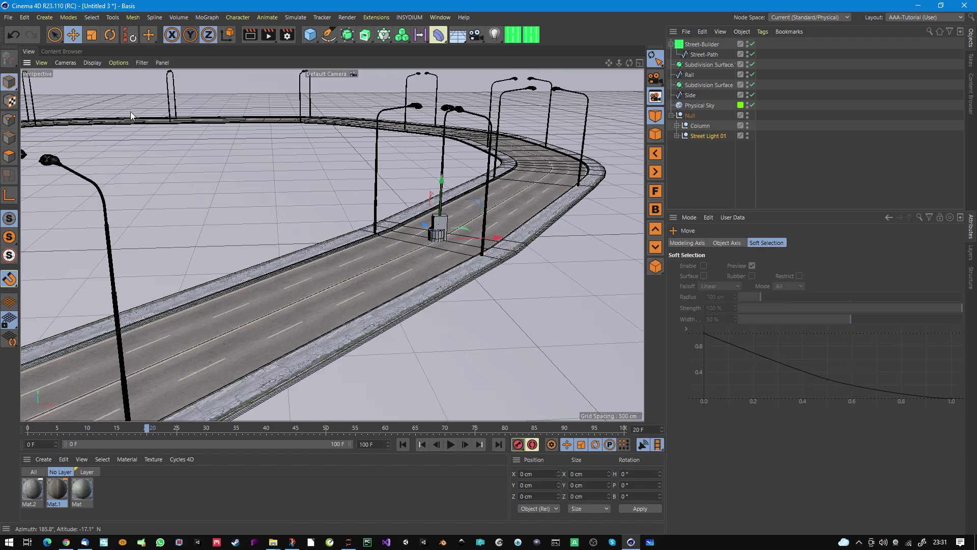
pyautogui.moveTo(497, 234); pyautogui.dragTo(531, 242)
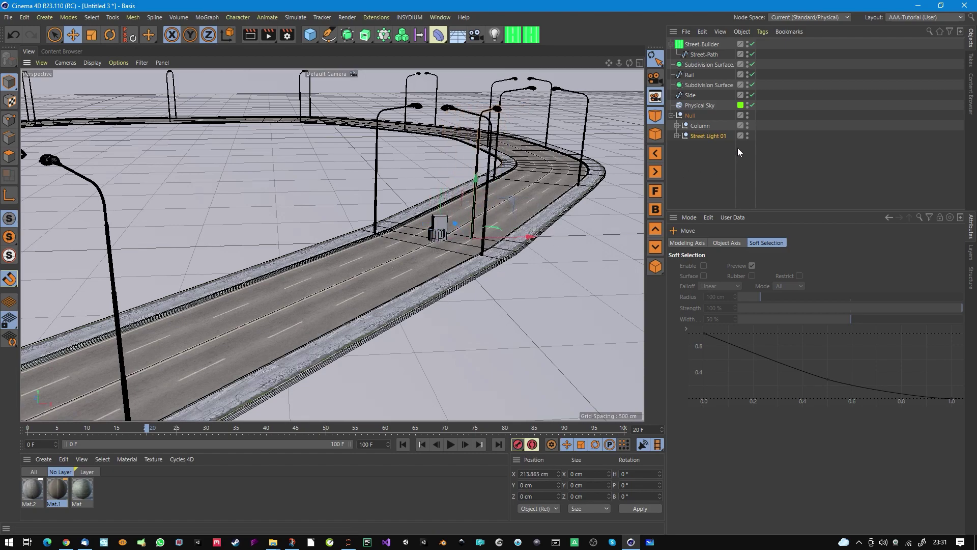
pyautogui.click(747, 134)
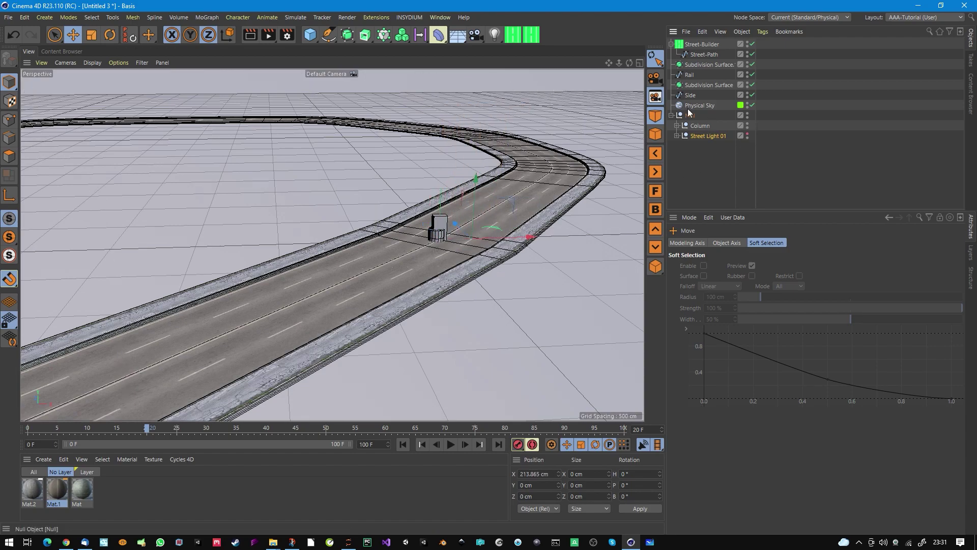
pyautogui.click(748, 134)
pyautogui.click(707, 135)
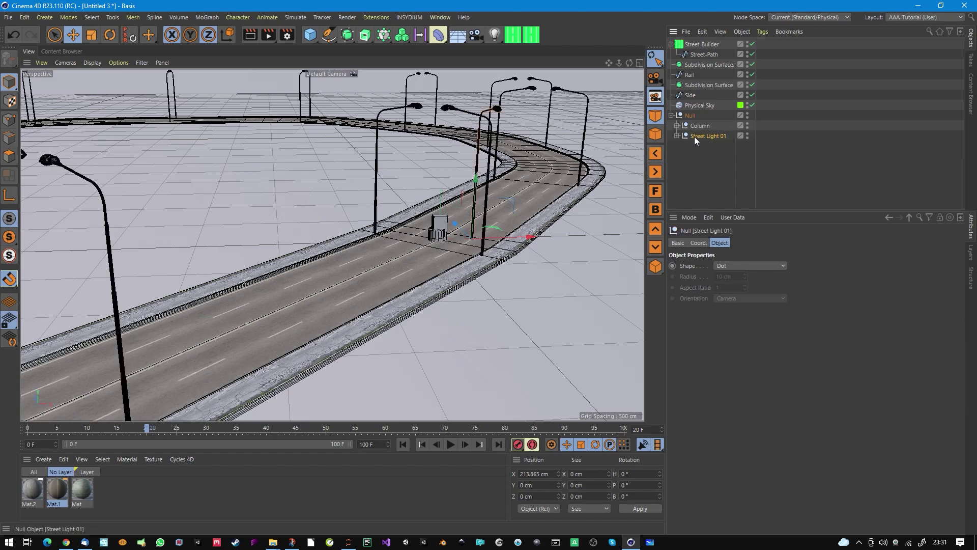
pyautogui.moveTo(700, 137); pyautogui.dragTo(700, 151)
pyautogui.moveTo(699, 135); pyautogui.dragTo(693, 116)
# Turn the Null's editor visibility off and orbit to check the generated lamps.
pyautogui.click(689, 116)
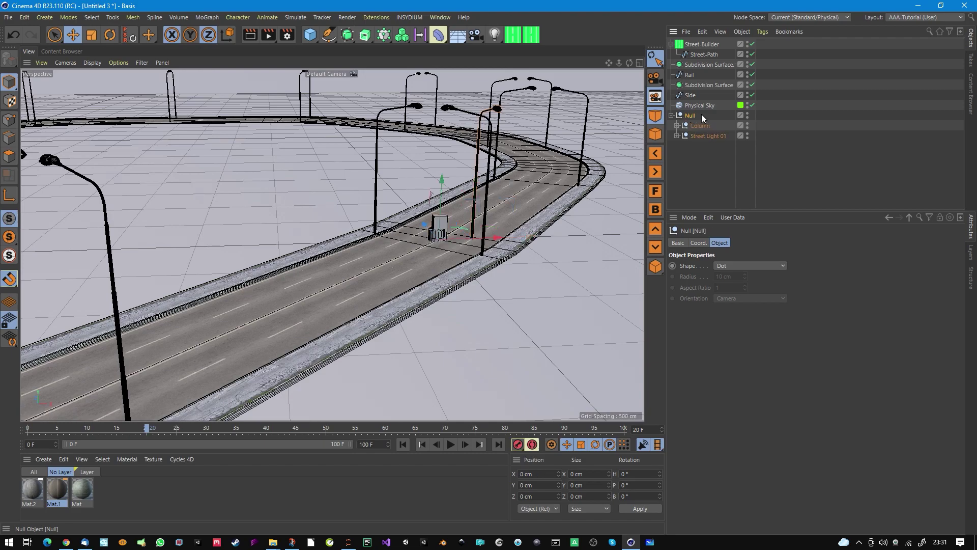
pyautogui.doubleClick(747, 113)
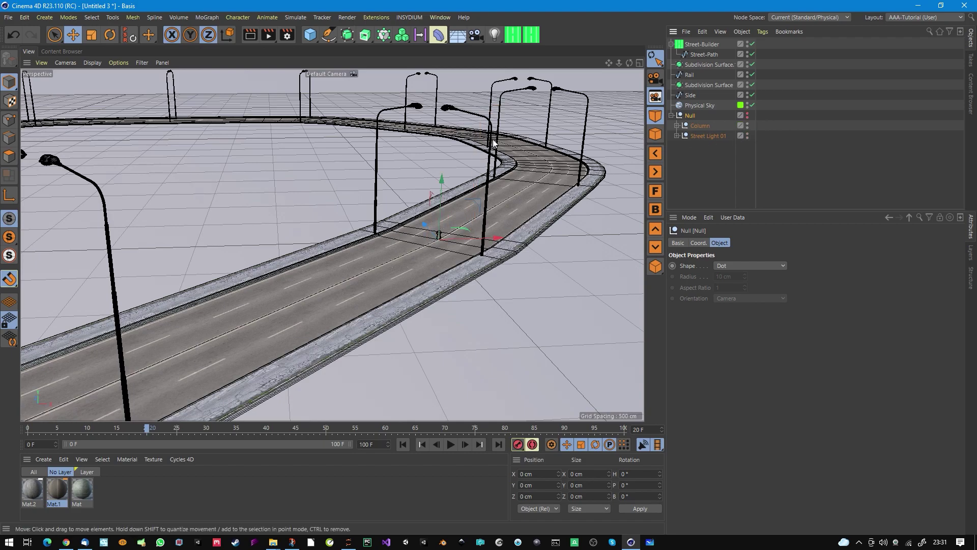
pyautogui.scroll(-3, 491, 177)
pyautogui.keyDown('alt'); pyautogui.moveTo(473, 208); pyautogui.dragTo(468, 220); pyautogui.keyUp('alt')
pyautogui.keyDown('alt'); pyautogui.moveTo(468, 218); pyautogui.dragTo(576, 175, button='right'); pyautogui.keyUp('alt')
pyautogui.keyDown('alt'); pyautogui.moveTo(463, 210); pyautogui.dragTo(456, 216); pyautogui.keyUp('alt')
pyautogui.keyDown('alt'); pyautogui.moveTo(456, 216); pyautogui.dragTo(343, 245, button='right'); pyautogui.keyUp('alt')
pyautogui.keyDown('alt'); pyautogui.moveTo(332, 244); pyautogui.dragTo(446, 208); pyautogui.keyUp('alt')
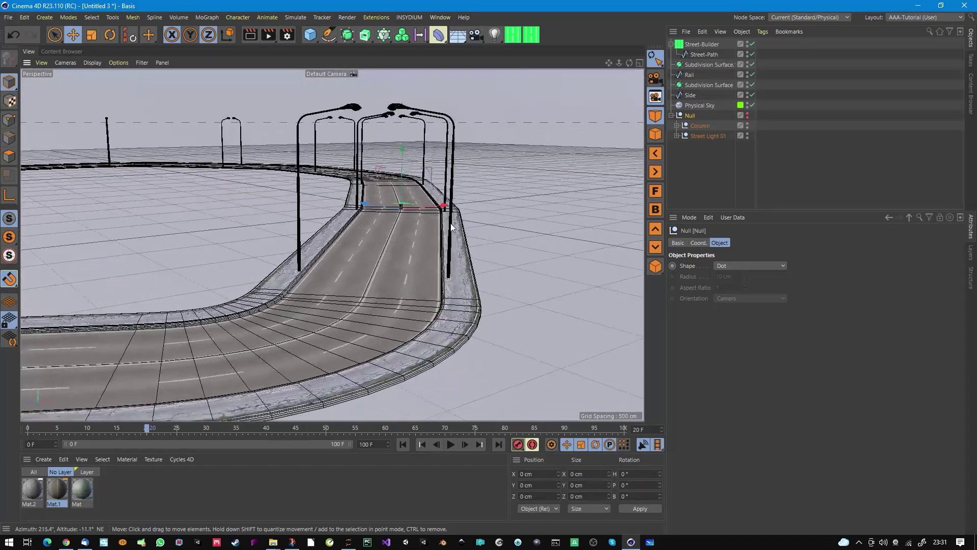
pyautogui.keyDown('alt'); pyautogui.moveTo(446, 207); pyautogui.dragTo(491, 196, button='right'); pyautogui.keyUp('alt')
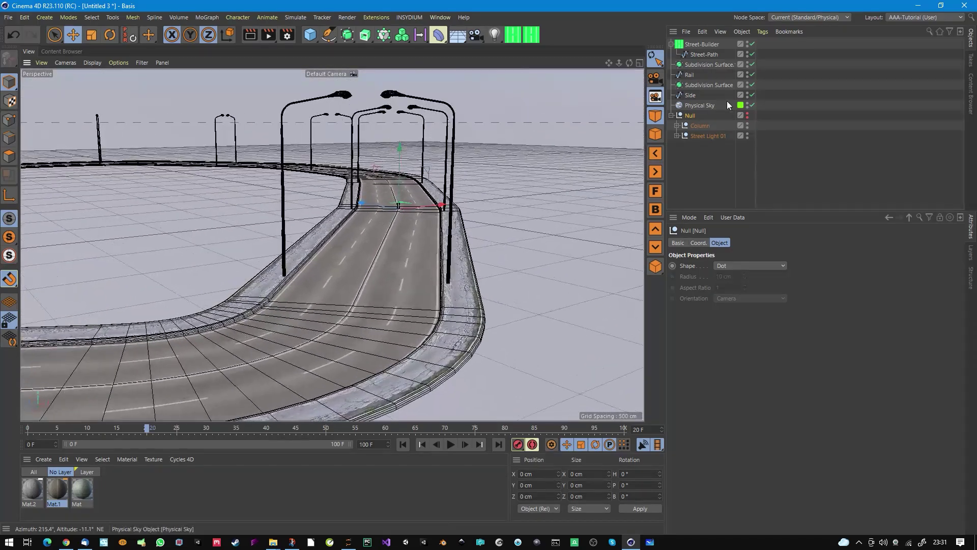
# Offset Streetlamps 2 Position, reset its Z to 0, then expand the Rails group.
pyautogui.click(700, 45)
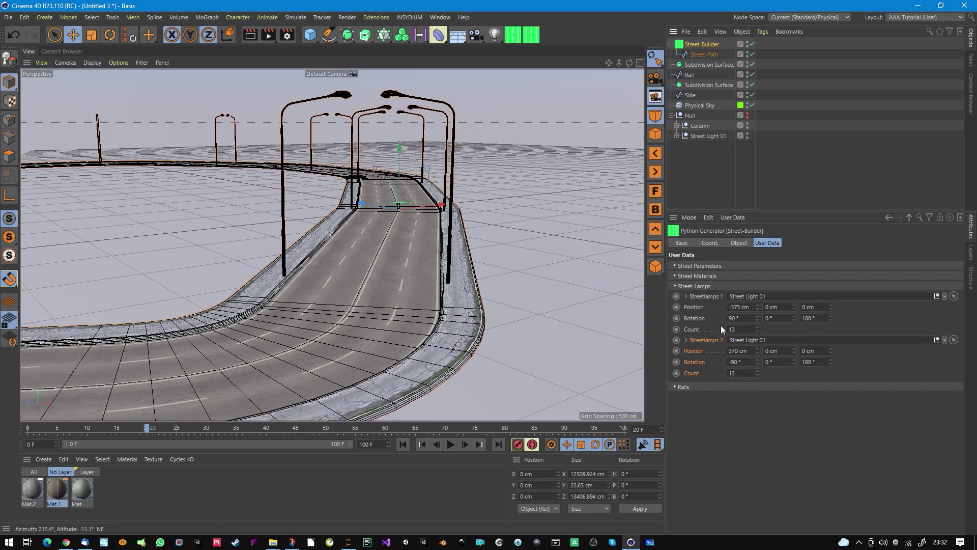
pyautogui.moveTo(793, 352); pyautogui.dragTo(830, 346)
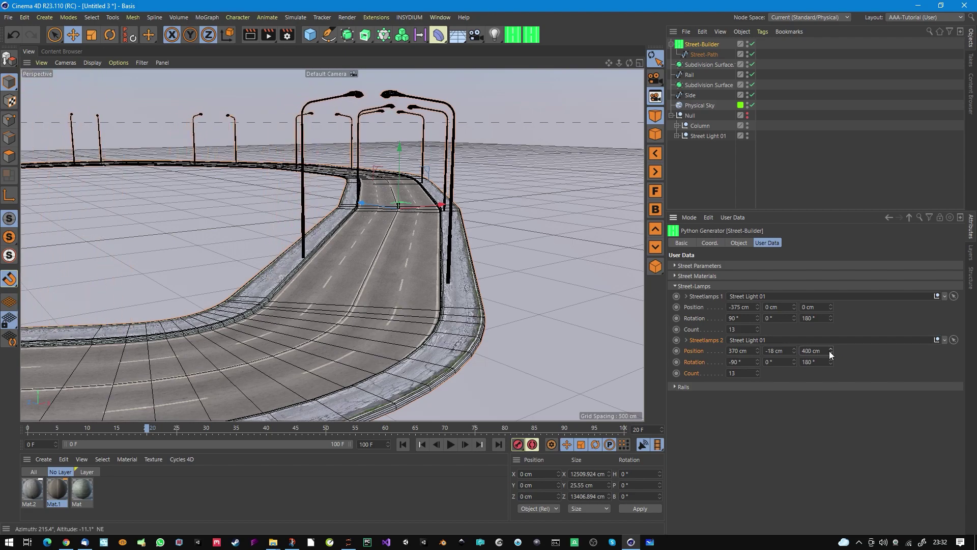
pyautogui.write('0')
pyautogui.press('Return')
pyautogui.click(676, 286)
pyautogui.click(675, 296)
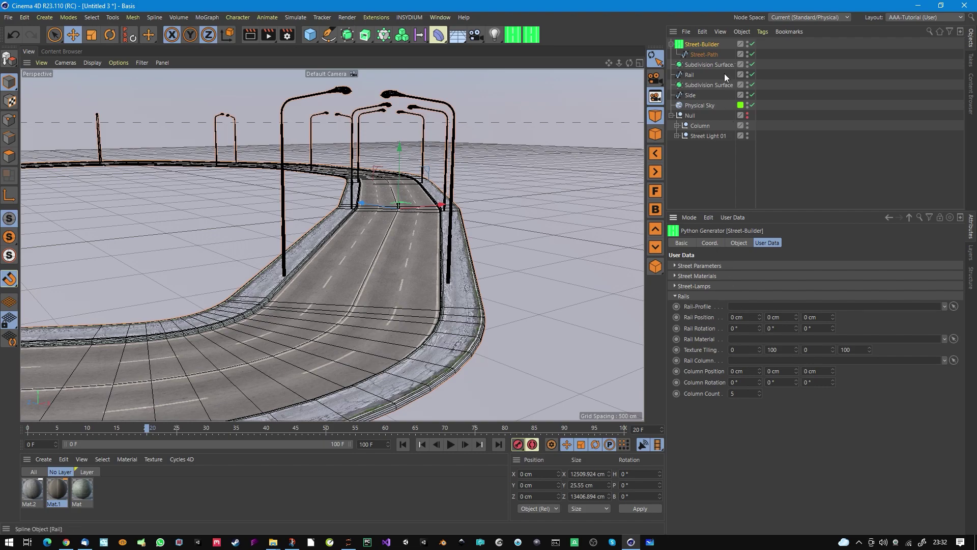
pyautogui.click(689, 75)
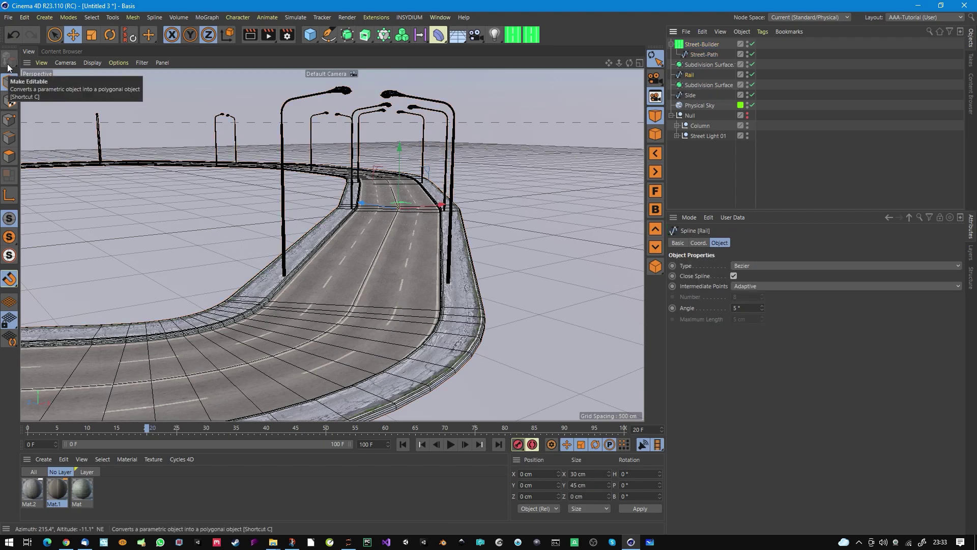
pyautogui.click(310, 35)
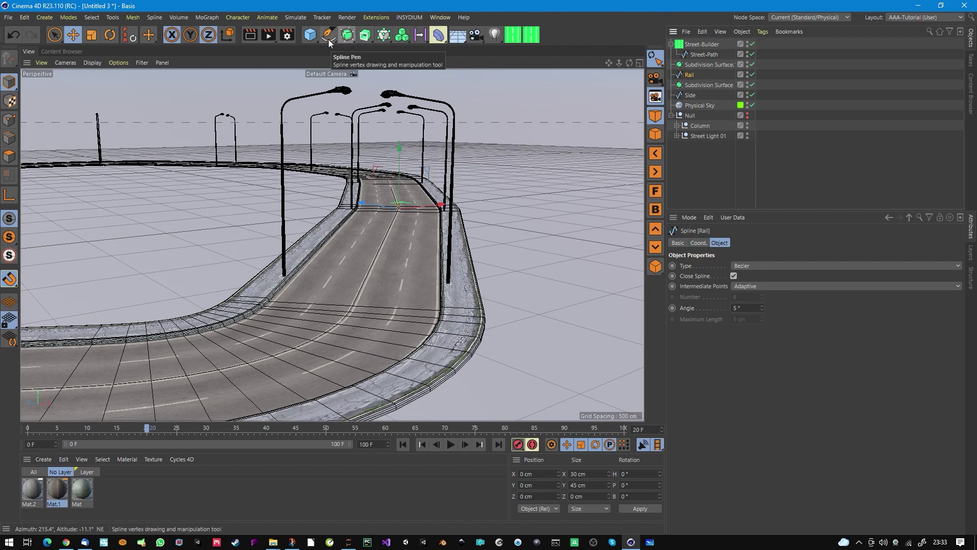
pyautogui.click(329, 39)
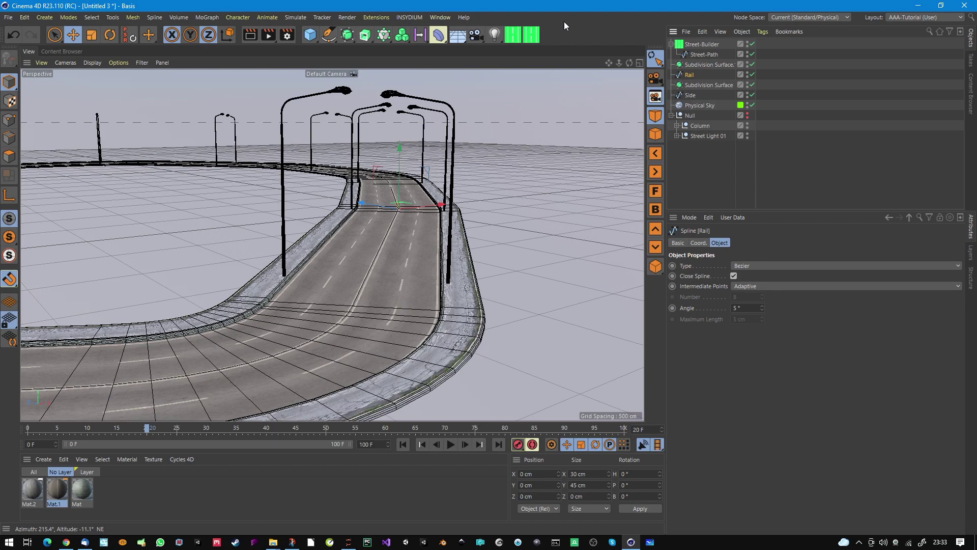
pyautogui.click(700, 54)
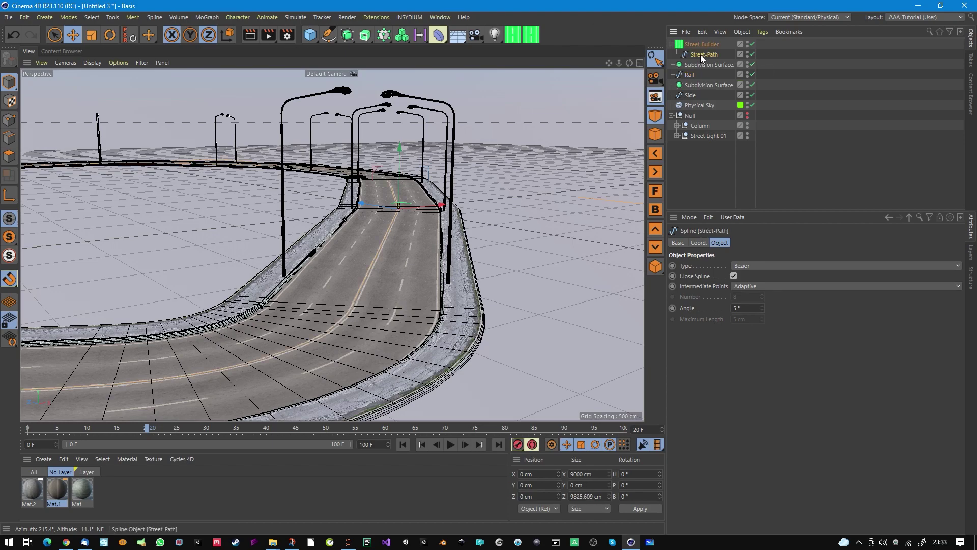
pyautogui.click(691, 74)
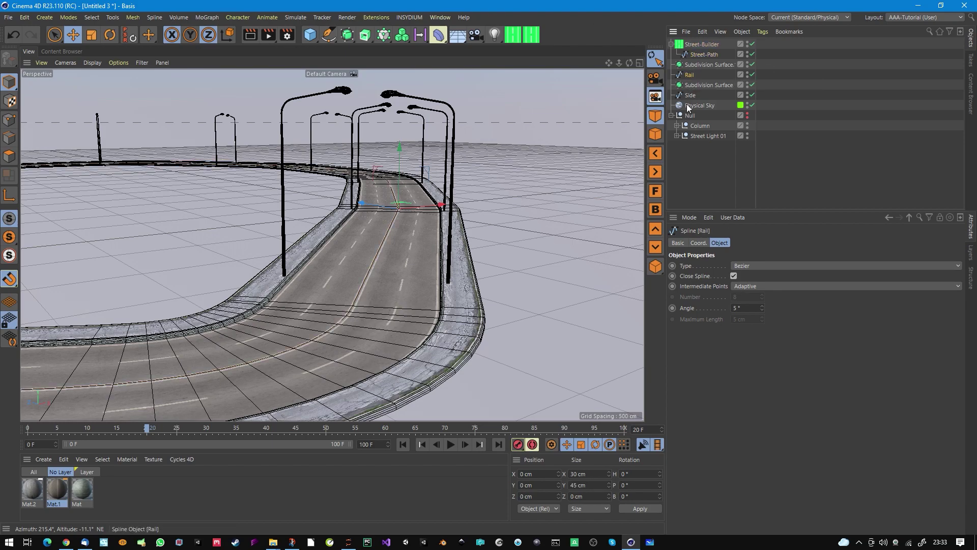
pyautogui.keyDown('alt'); pyautogui.moveTo(402, 204); pyautogui.dragTo(560, 156, button='right'); pyautogui.keyUp('alt')
pyautogui.keyDown('alt'); pyautogui.moveTo(379, 220); pyautogui.dragTo(524, 148, button='right'); pyautogui.keyUp('alt')
pyautogui.keyDown('alt'); pyautogui.moveTo(386, 216); pyautogui.dragTo(377, 215); pyautogui.keyUp('alt')
pyautogui.keyDown('alt'); pyautogui.moveTo(376, 216); pyautogui.dragTo(96, 278, button='right'); pyautogui.keyUp('alt')
pyautogui.keyDown('alt'); pyautogui.moveTo(292, 270); pyautogui.dragTo(397, 285, button='middle'); pyautogui.keyUp('alt')
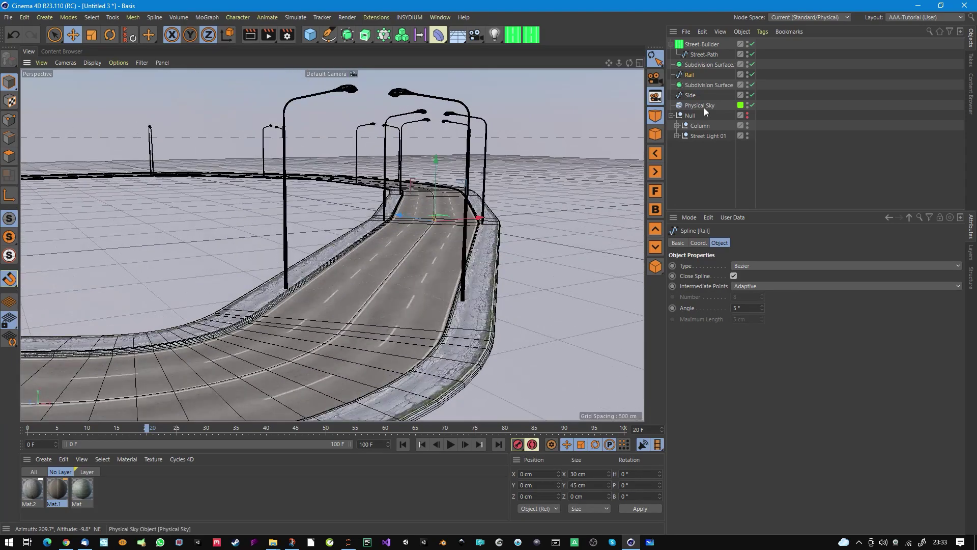
# Assign the Rail spline as Rail-Profile and set Rail Position X to 481 cm.
pyautogui.click(698, 44)
pyautogui.moveTo(689, 76); pyautogui.dragTo(744, 306)
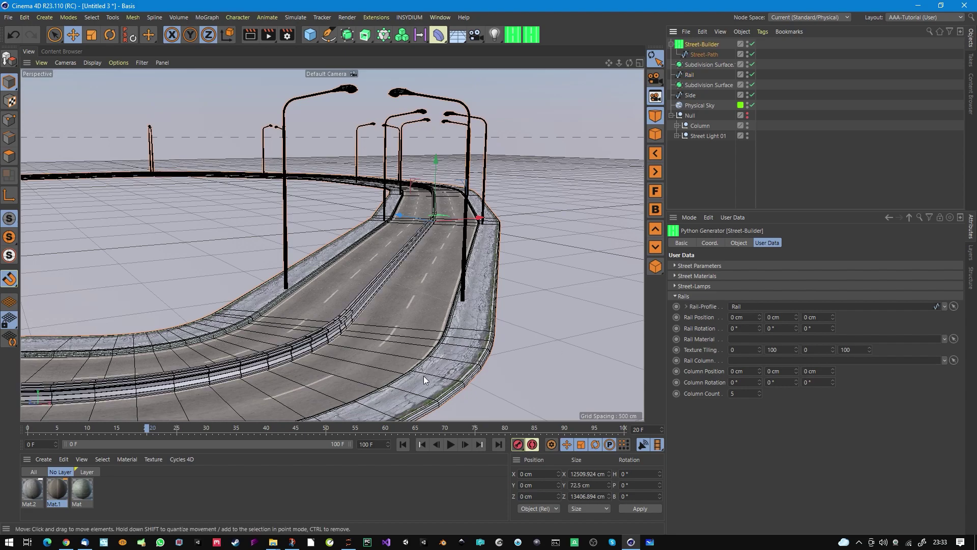
pyautogui.keyDown('alt'); pyautogui.moveTo(337, 350); pyautogui.dragTo(571, 257); pyautogui.keyUp('alt')
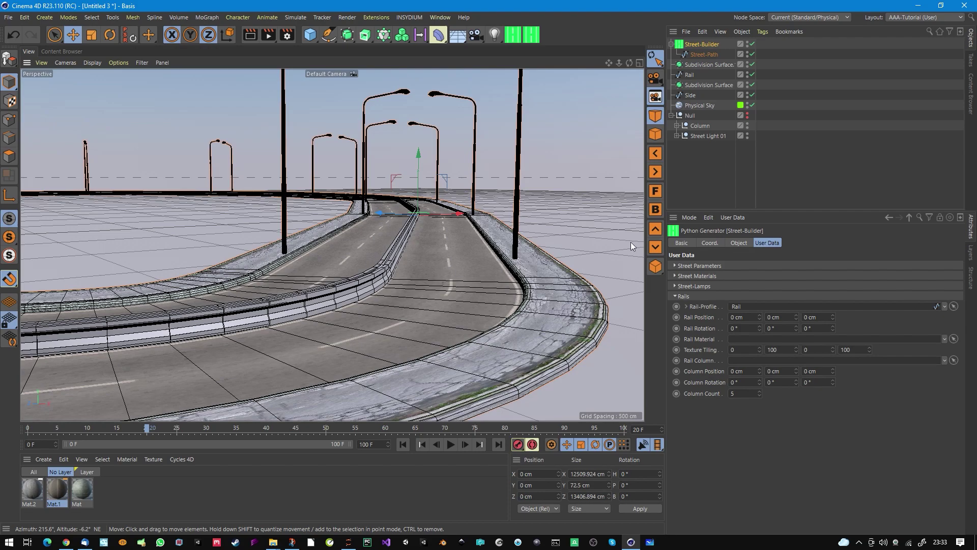
pyautogui.moveTo(759, 318)
pyautogui.mouseDown()
pyautogui.moveTo(696, 318)
pyautogui.moveTo(753, 318)
pyautogui.mouseUp()
pyautogui.keyDown('alt'); pyautogui.moveTo(487, 297); pyautogui.dragTo(503, 302); pyautogui.keyUp('alt')
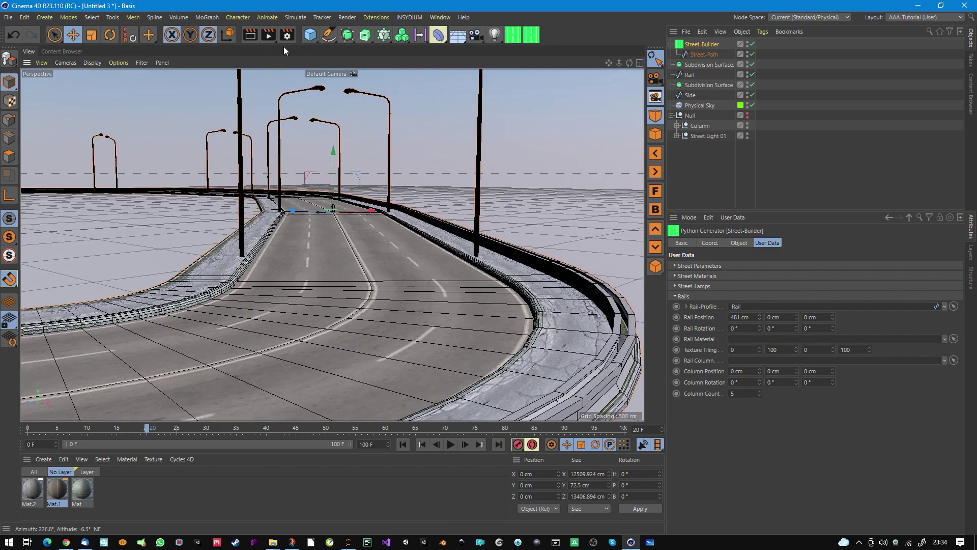
# Render a preview, then nest Street-Builder under a new Subdivision Surface.
pyautogui.click(251, 35)
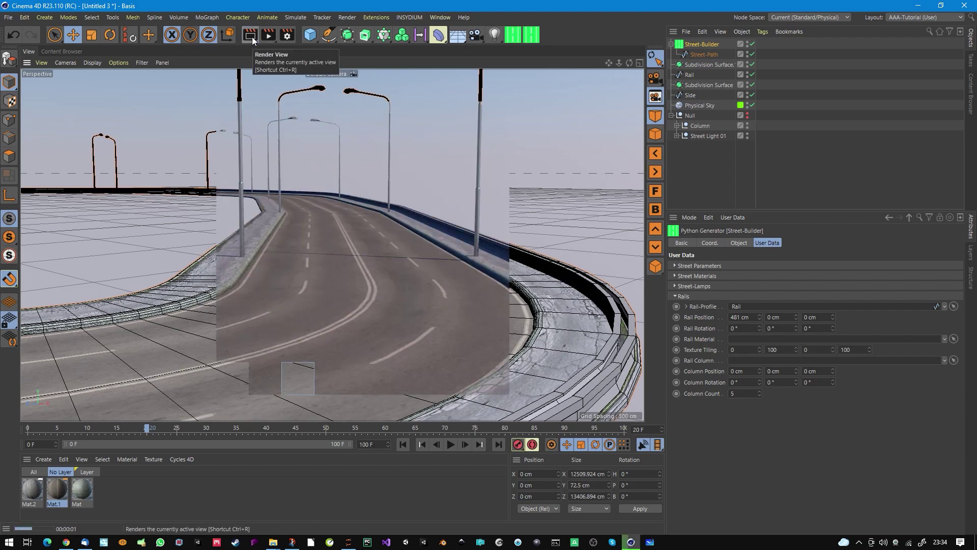
pyautogui.keyDown('alt'); pyautogui.moveTo(499, 290); pyautogui.dragTo(557, 306); pyautogui.keyUp('alt')
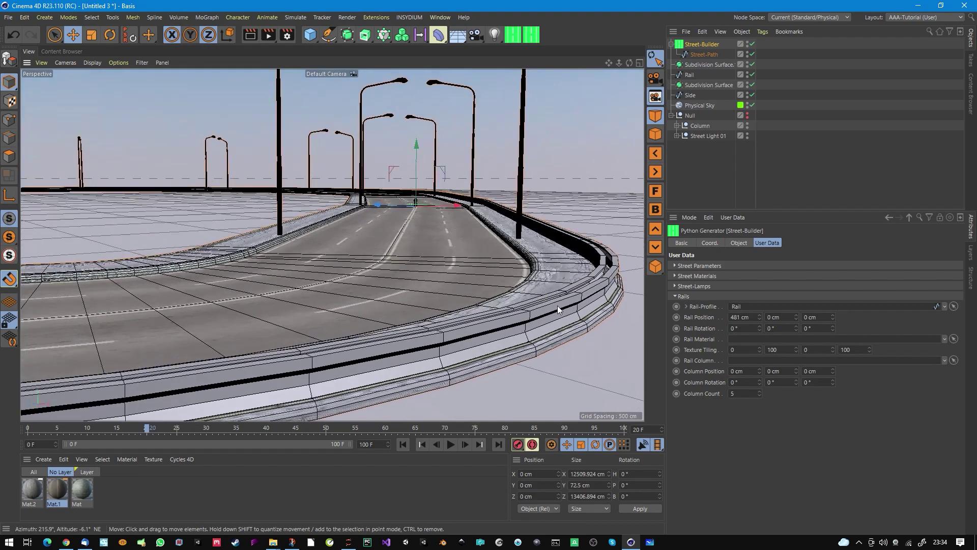
pyautogui.keyDown('alt'); pyautogui.moveTo(557, 305); pyautogui.dragTo(600, 292, button='right'); pyautogui.keyUp('alt')
pyautogui.keyDown('alt'); pyautogui.moveTo(604, 296); pyautogui.dragTo(609, 302); pyautogui.keyUp('alt')
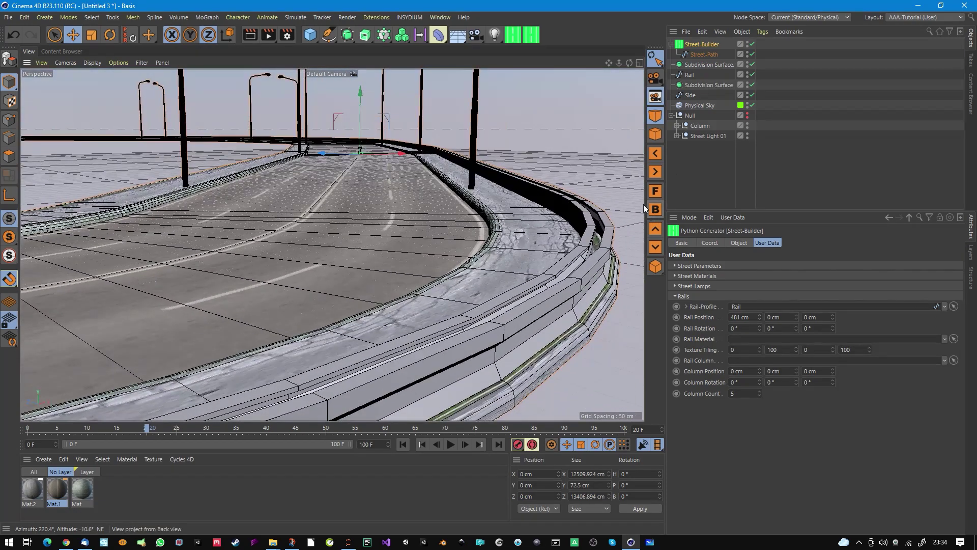
pyautogui.keyDown('alt'); pyautogui.click(347, 36); pyautogui.keyUp('alt')
pyautogui.keyDown('alt'); pyautogui.moveTo(549, 322); pyautogui.dragTo(492, 318); pyautogui.keyUp('alt')
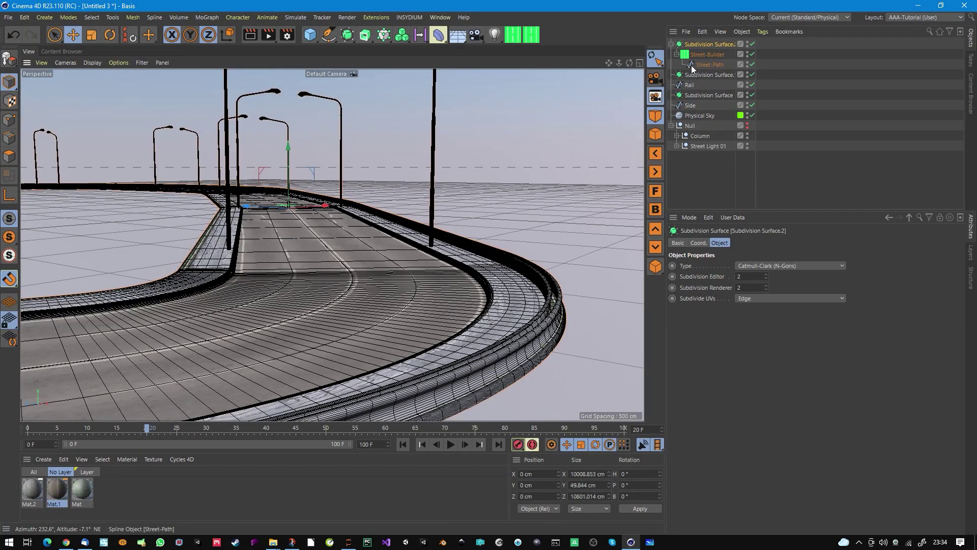
# Switch the Subdivision Surface off and expand Street-Builder's Street-Lamps settings.
pyautogui.click(751, 44)
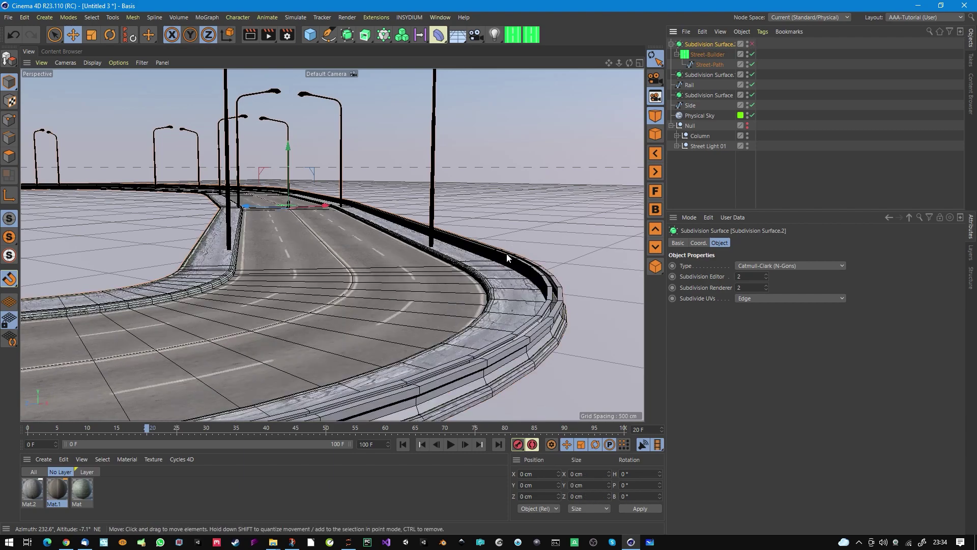
pyautogui.keyDown('alt'); pyautogui.moveTo(507, 258); pyautogui.dragTo(487, 267); pyautogui.keyUp('alt')
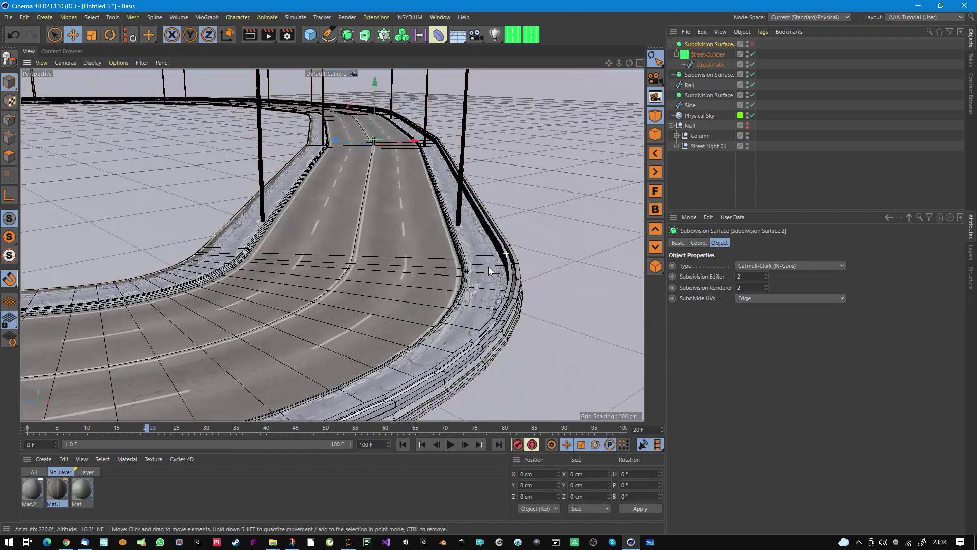
pyautogui.click(703, 55)
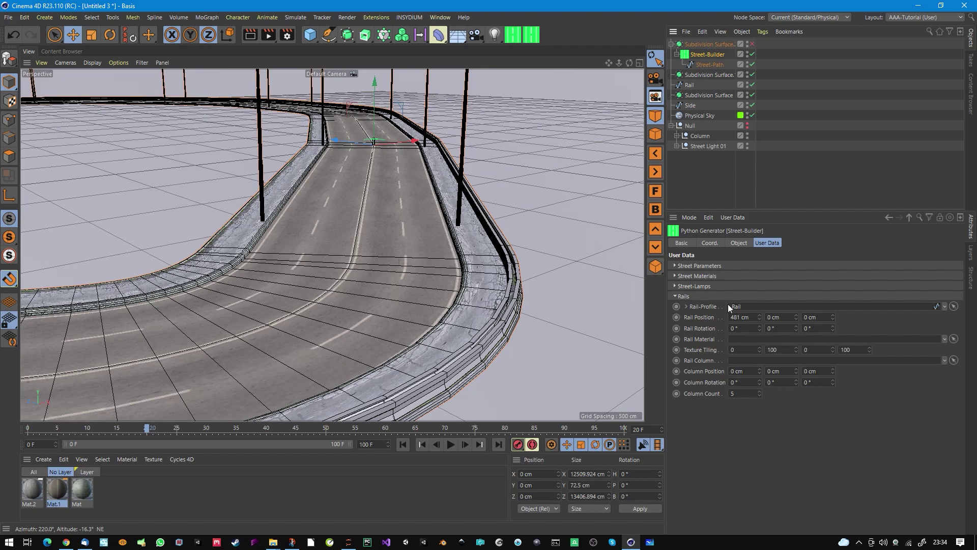
pyautogui.click(692, 286)
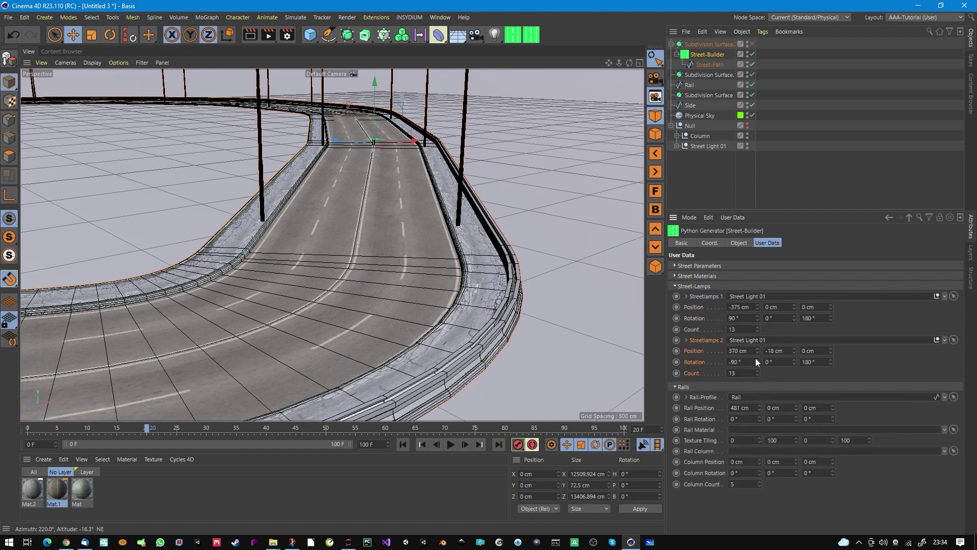
# Set Streetlamps 2 Count to 52 and Streetlamps 1 Count to 90, then view the road.
pyautogui.moveTo(758, 373); pyautogui.dragTo(758, 371)
pyautogui.moveTo(757, 329); pyautogui.dragTo(758, 324)
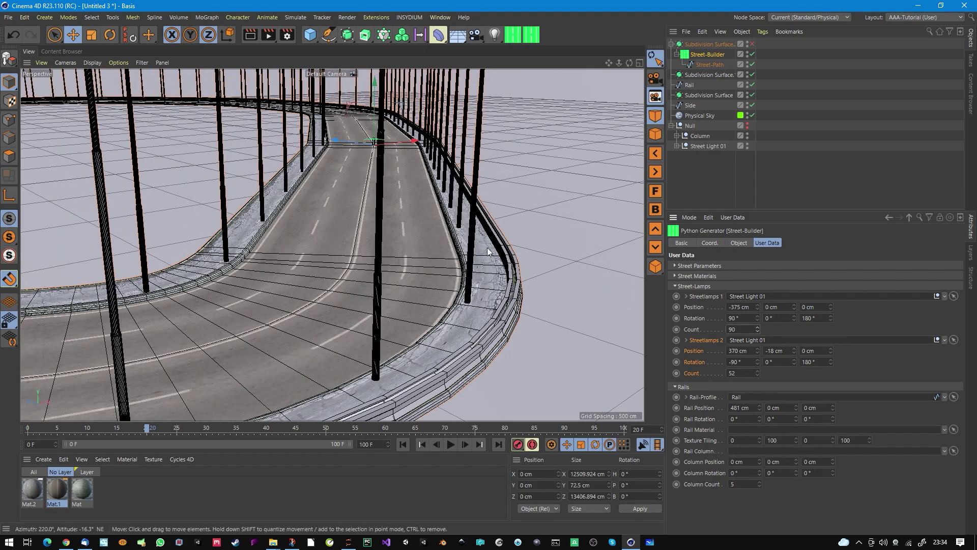
pyautogui.scroll(2, 498, 214)
pyautogui.keyDown('alt'); pyautogui.moveTo(461, 222); pyautogui.dragTo(423, 231); pyautogui.keyUp('alt')
pyautogui.keyDown('alt'); pyautogui.moveTo(423, 233); pyautogui.dragTo(380, 233, button='middle'); pyautogui.keyUp('alt')
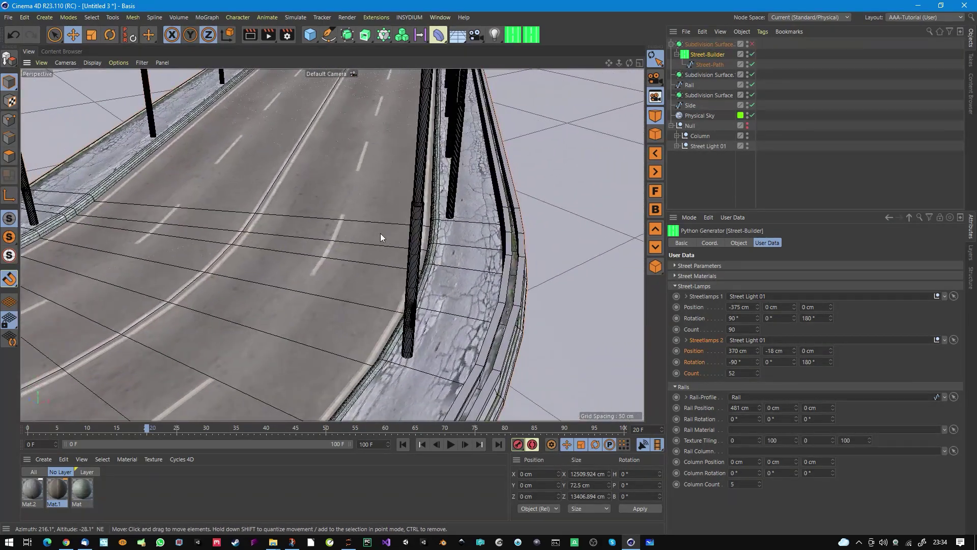
# Add a Display tag to Street Light 01.
pyautogui.rightClick(701, 147)
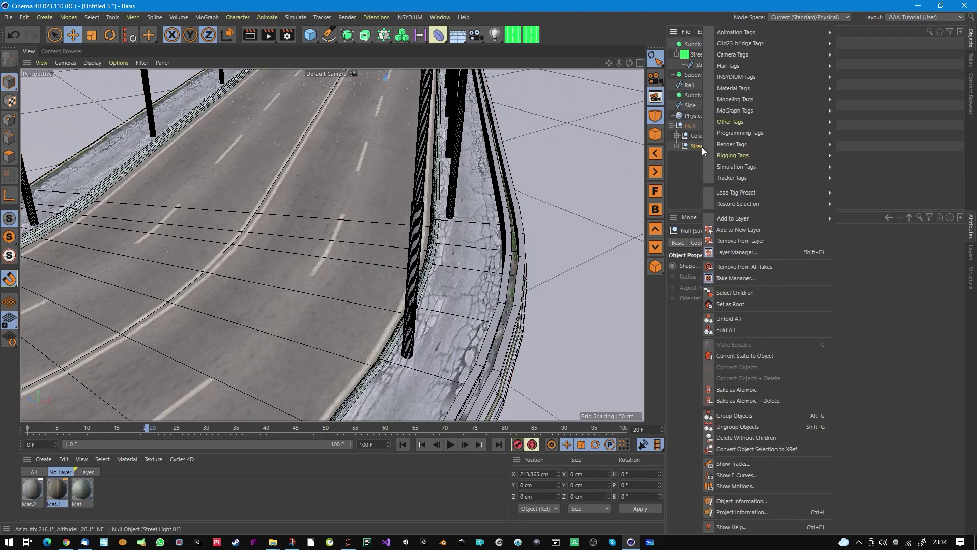
pyautogui.moveTo(746, 142)
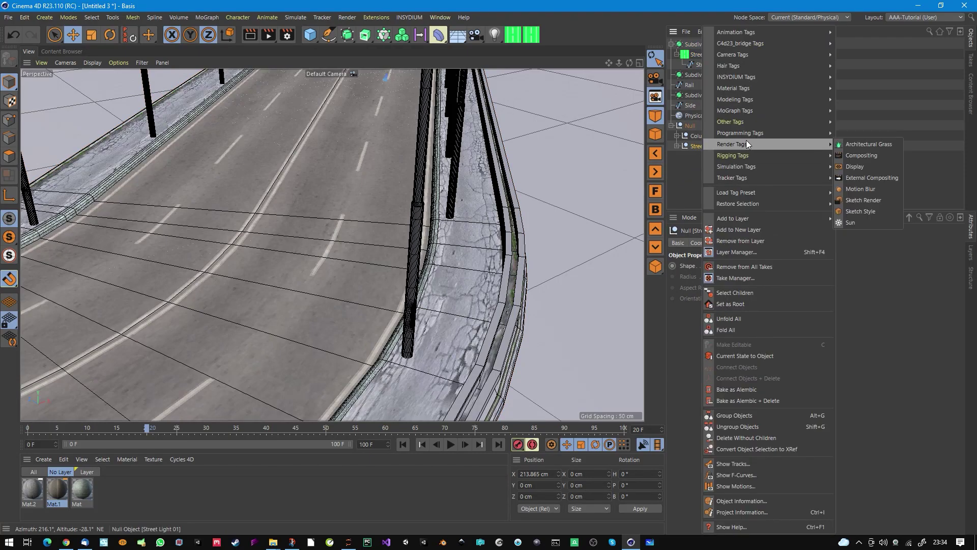
pyautogui.click(862, 166)
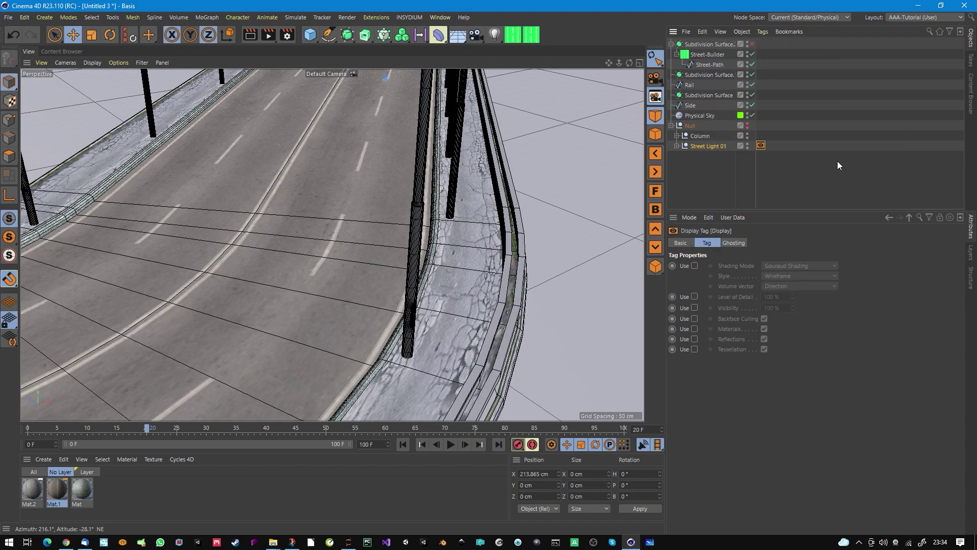
# Enable Use shading mode, set Style to Box and Shading Mode to Lines.
pyautogui.click(694, 265)
pyautogui.click(785, 266)
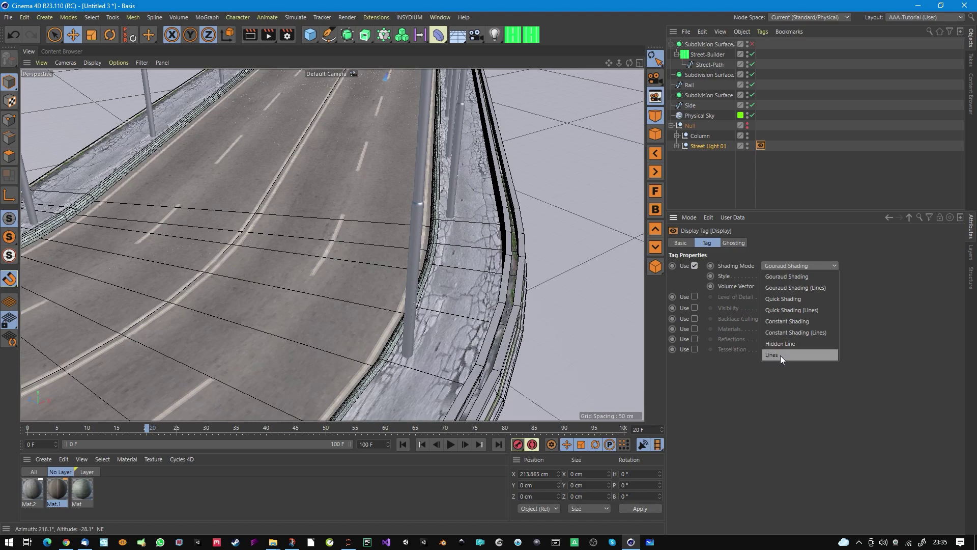
pyautogui.click(775, 368)
pyautogui.click(782, 275)
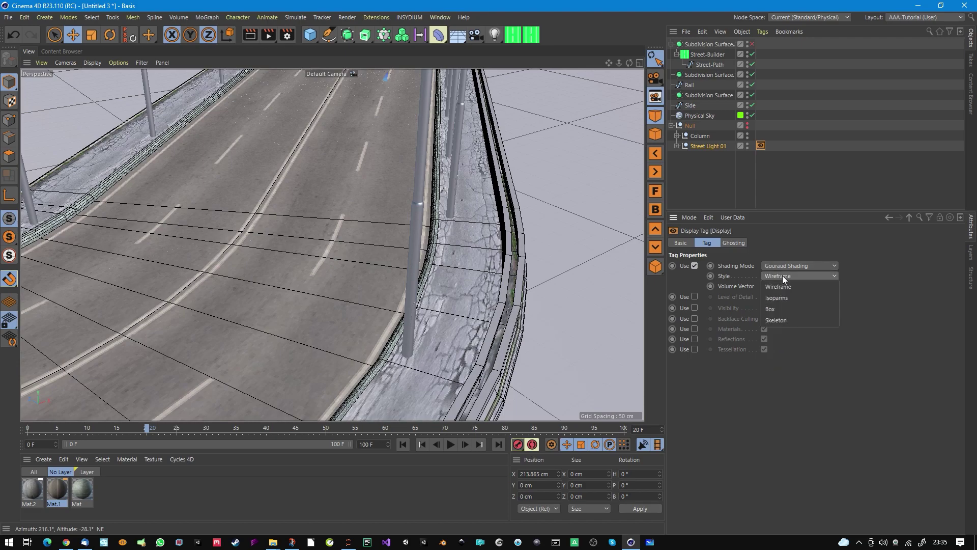
pyautogui.click(773, 311)
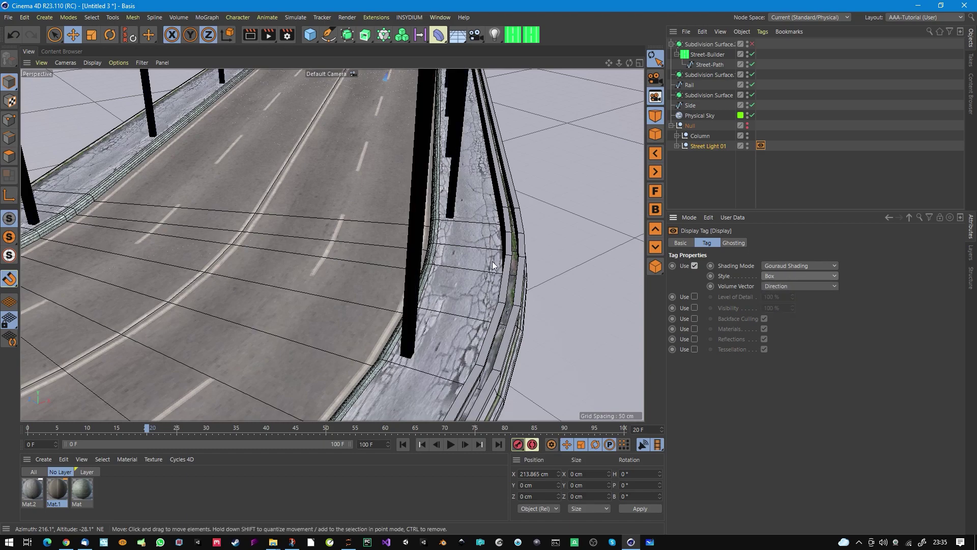
pyautogui.click(801, 264)
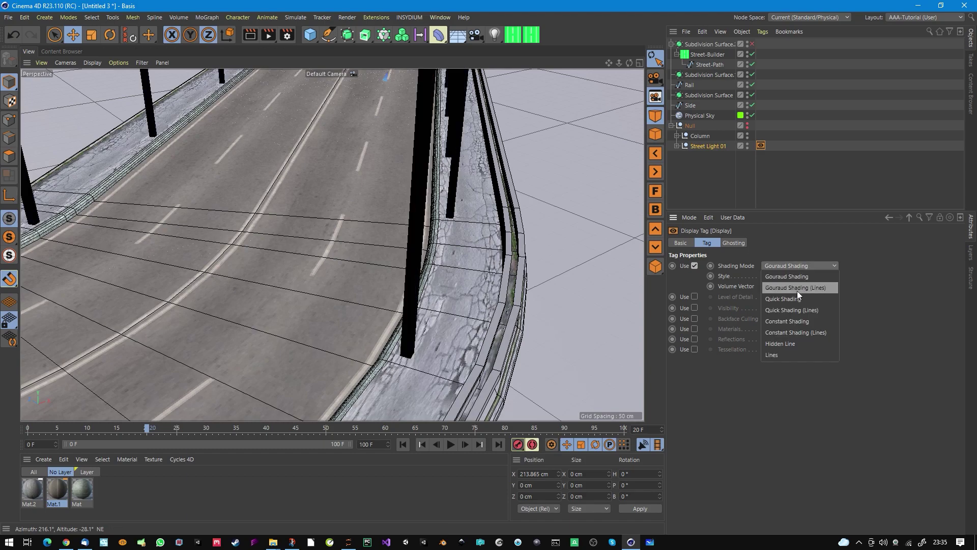
pyautogui.click(782, 355)
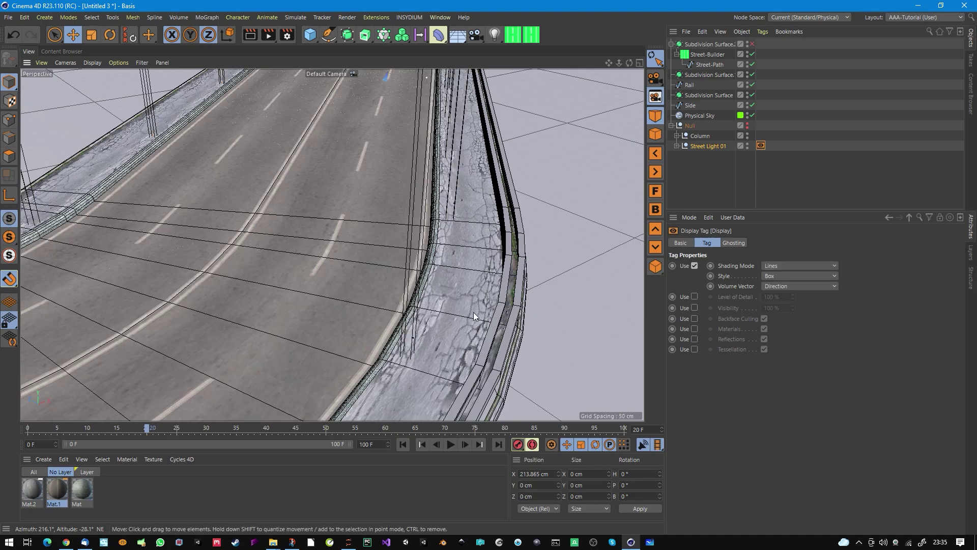
# Orbit down to a road-level view of the lamps drawn as lines.
pyautogui.scroll(-10, 473, 312)
pyautogui.scroll(5, 427, 327)
pyautogui.keyDown('alt'); pyautogui.moveTo(498, 335); pyautogui.dragTo(463, 308); pyautogui.keyUp('alt')
pyautogui.keyDown('alt'); pyautogui.moveTo(462, 308); pyautogui.dragTo(436, 237, button='middle'); pyautogui.keyUp('alt')
pyautogui.keyDown('alt'); pyautogui.moveTo(436, 236); pyautogui.dragTo(439, 253, button='right'); pyautogui.keyUp('alt')
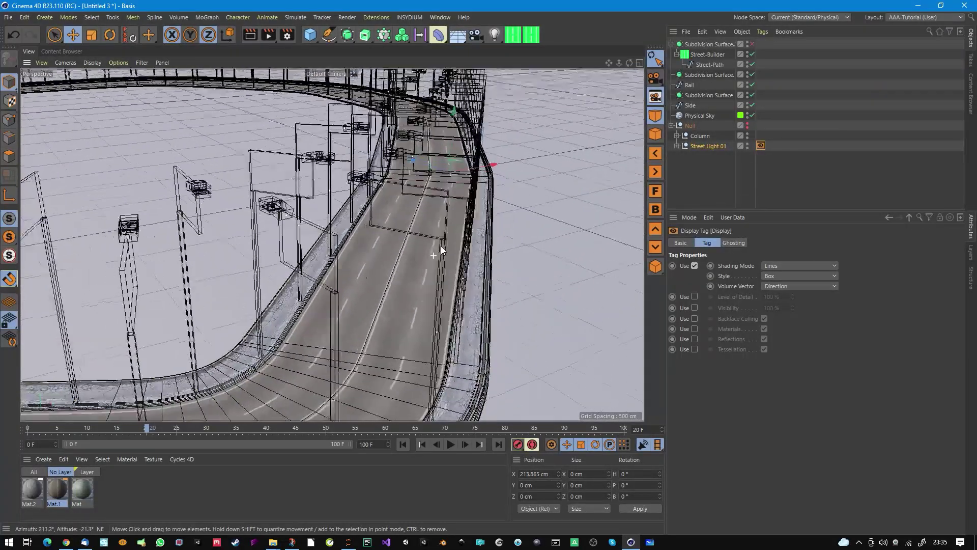
pyautogui.keyDown('alt'); pyautogui.moveTo(439, 253); pyautogui.dragTo(463, 273); pyautogui.keyUp('alt')
pyautogui.keyDown('alt'); pyautogui.moveTo(471, 313); pyautogui.dragTo(615, 249); pyautogui.keyUp('alt')
pyautogui.keyDown('alt'); pyautogui.moveTo(531, 316); pyautogui.dragTo(550, 270, button='middle'); pyautogui.keyUp('alt')
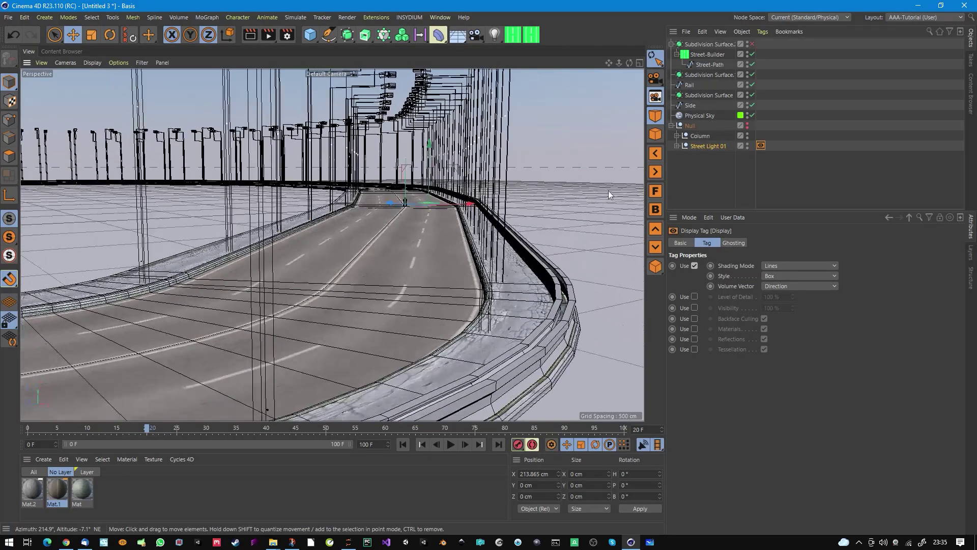
# Select Street-Builder and drag the Rail Position from 481 cm down to 8 cm.
pyautogui.click(706, 45)
pyautogui.click(715, 146)
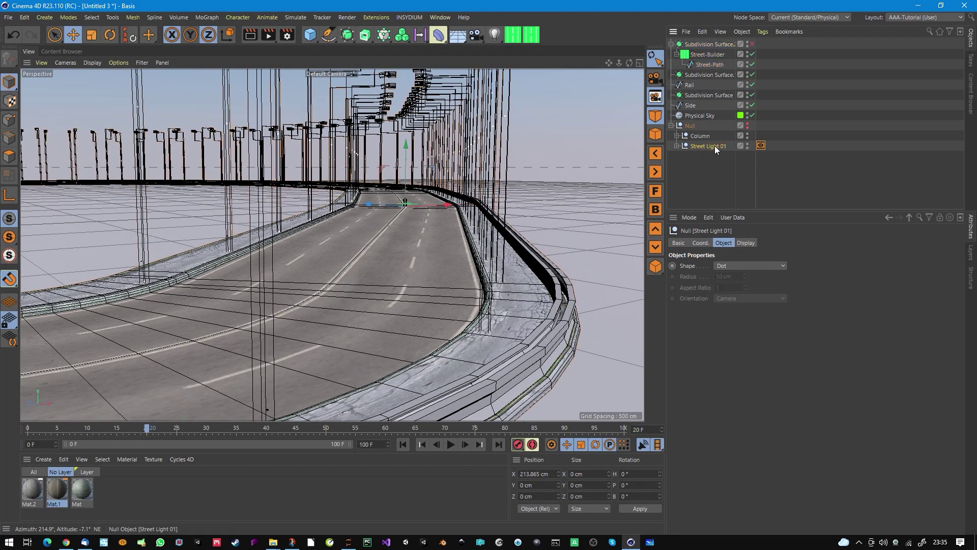
pyautogui.click(700, 75)
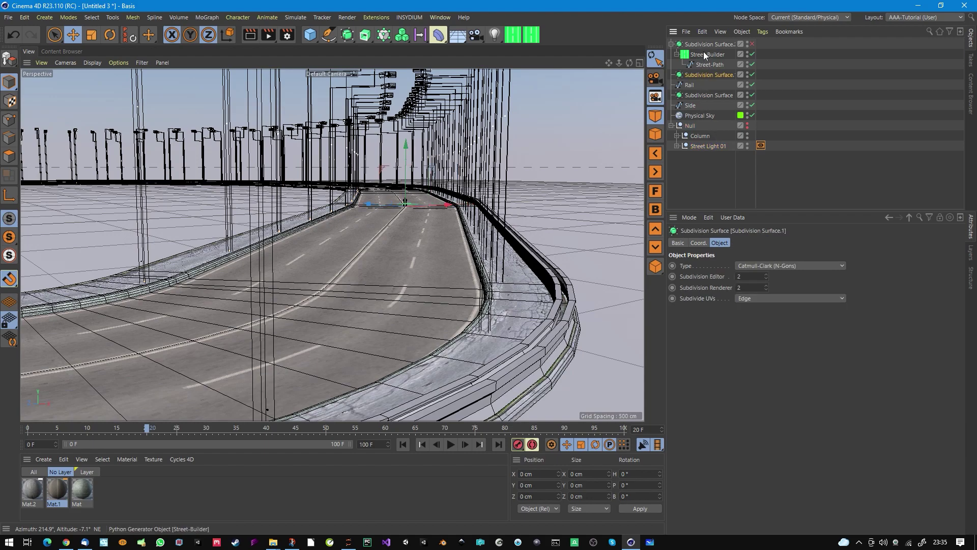
pyautogui.click(703, 53)
pyautogui.click(703, 51)
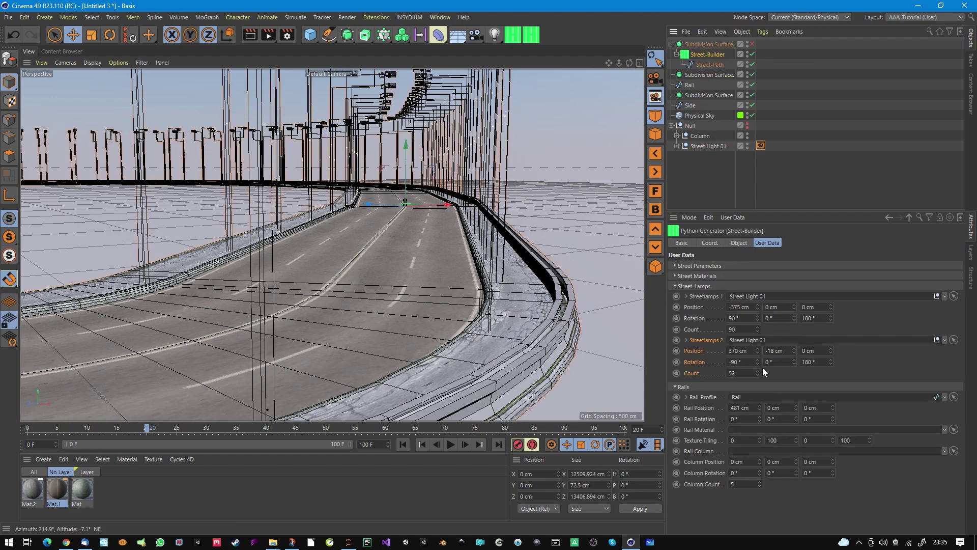
pyautogui.moveTo(759, 410); pyautogui.dragTo(759, 503)
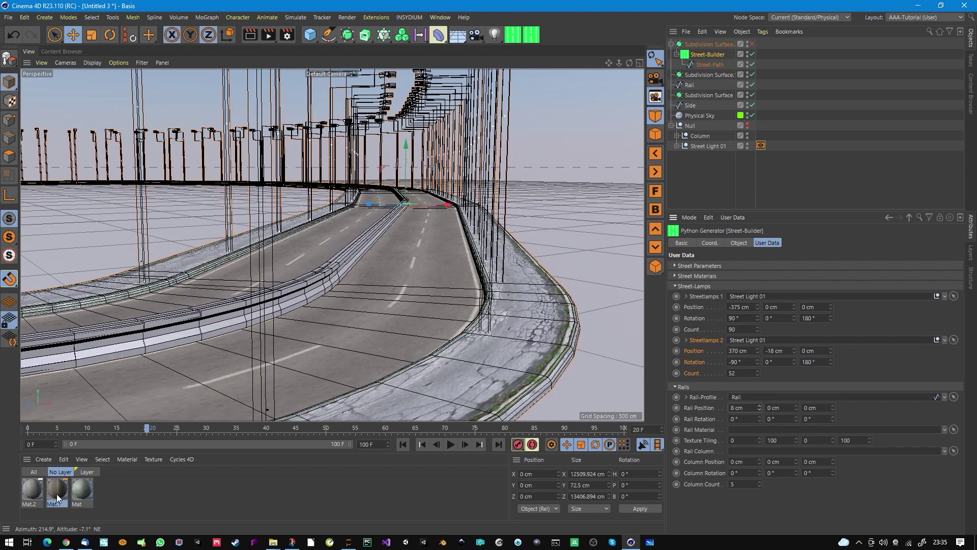
# Create a new material Mat.3 and open its Color channel.
pyautogui.doubleClick(112, 493)
pyautogui.doubleClick(31, 489)
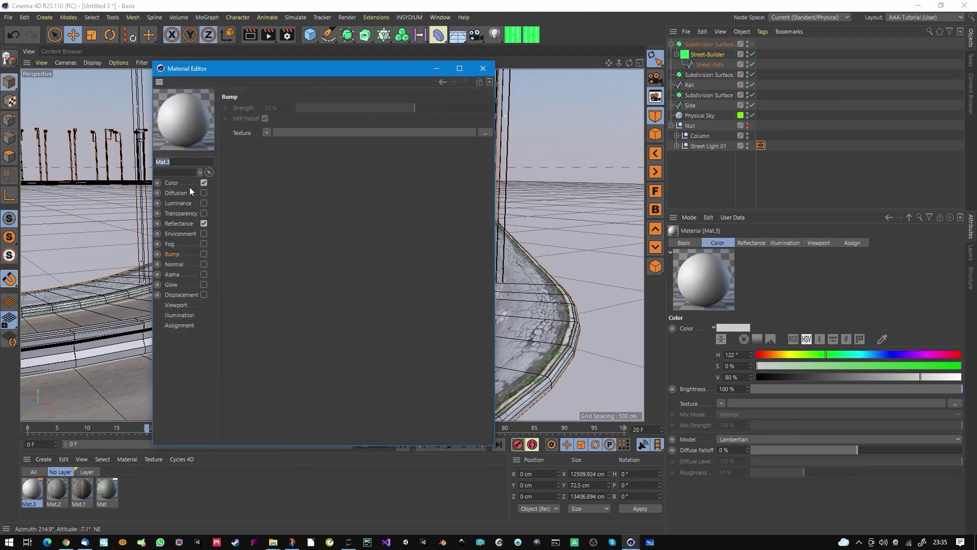
pyautogui.click(180, 182)
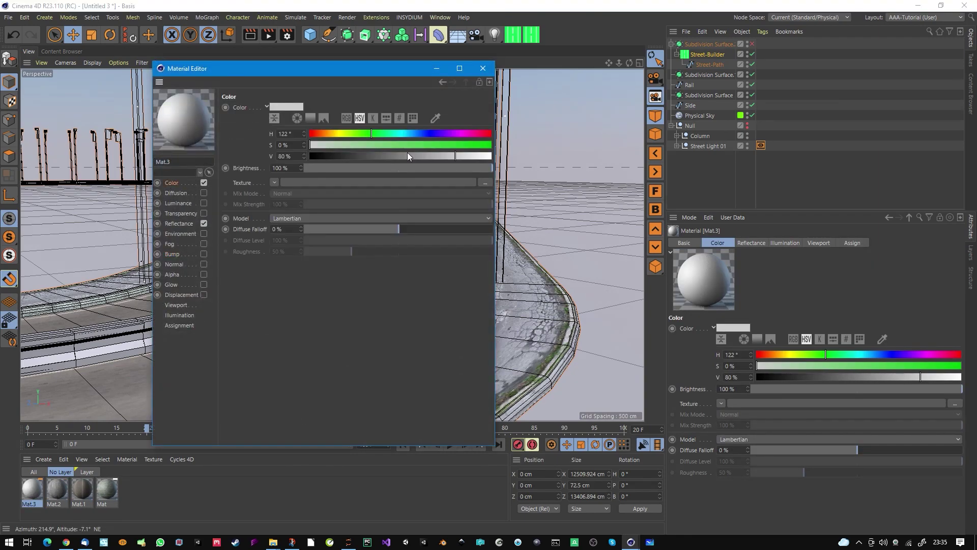
# Load Metal_0015.png from TexturPack > Metals as the colour texture.
pyautogui.click(484, 183)
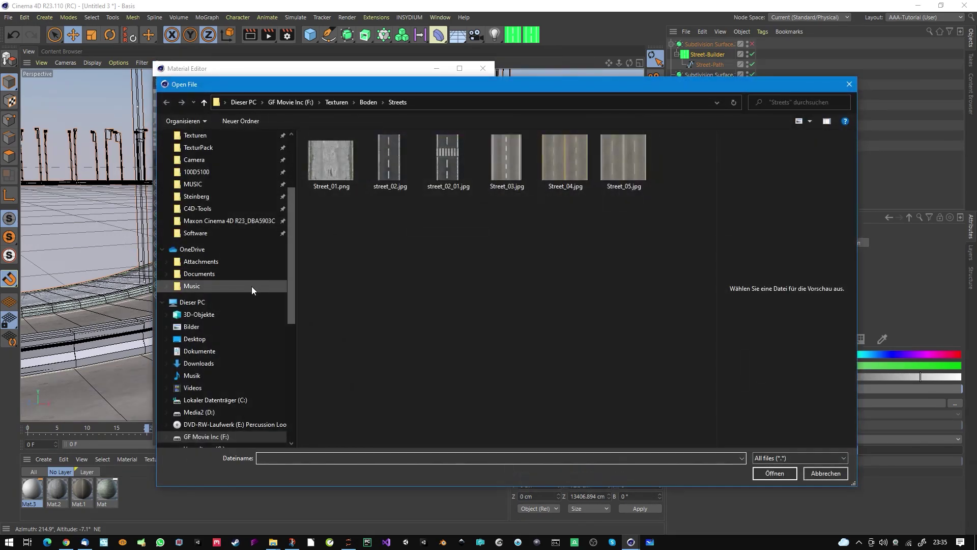
pyautogui.click(211, 138)
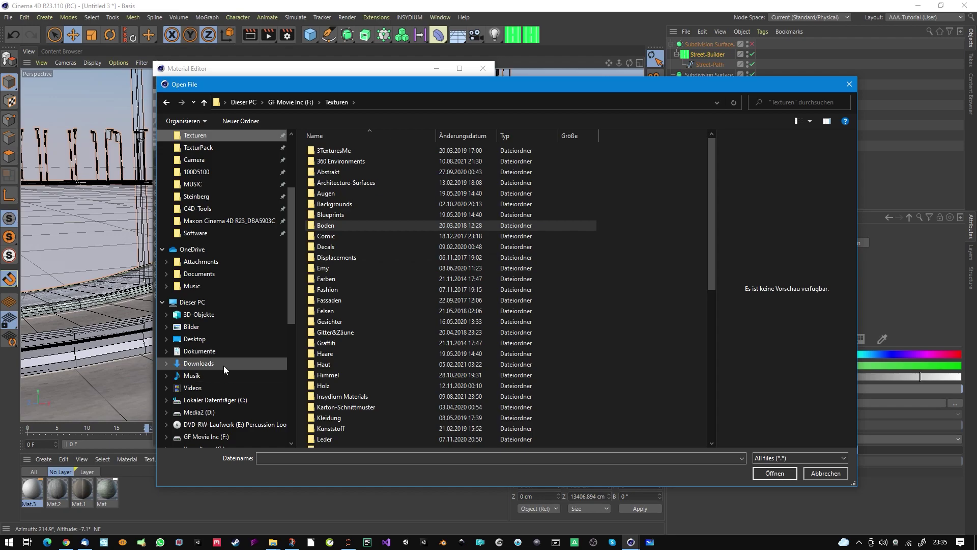
pyautogui.click(214, 149)
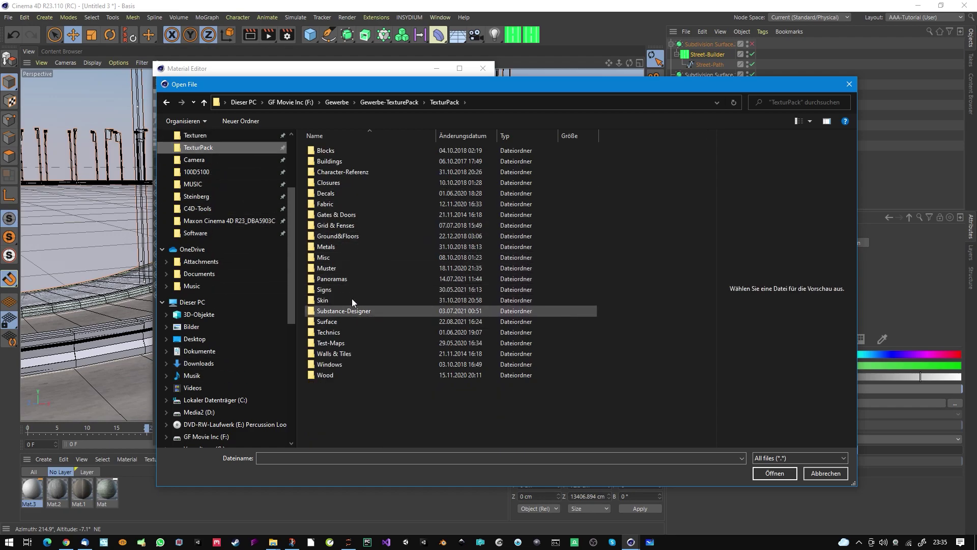
pyautogui.doubleClick(339, 246)
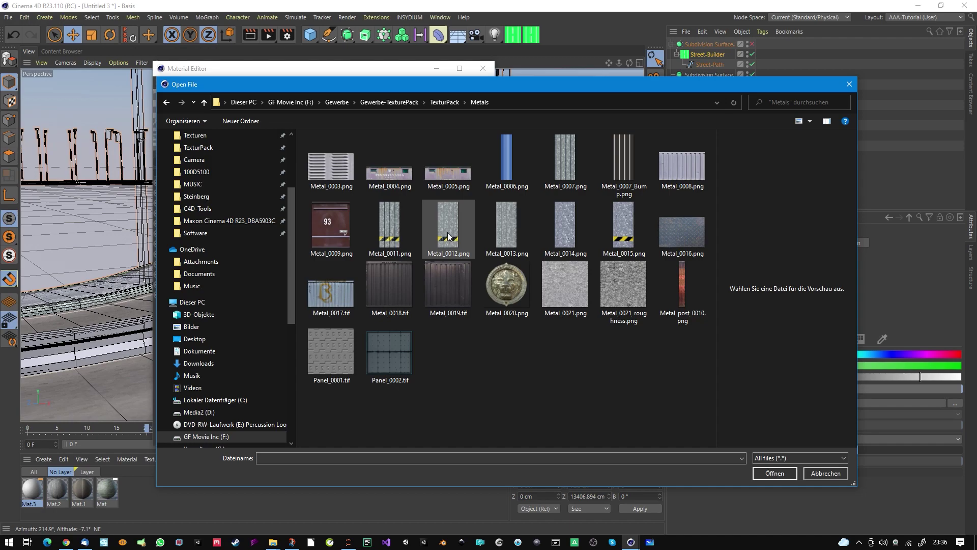
pyautogui.doubleClick(617, 230)
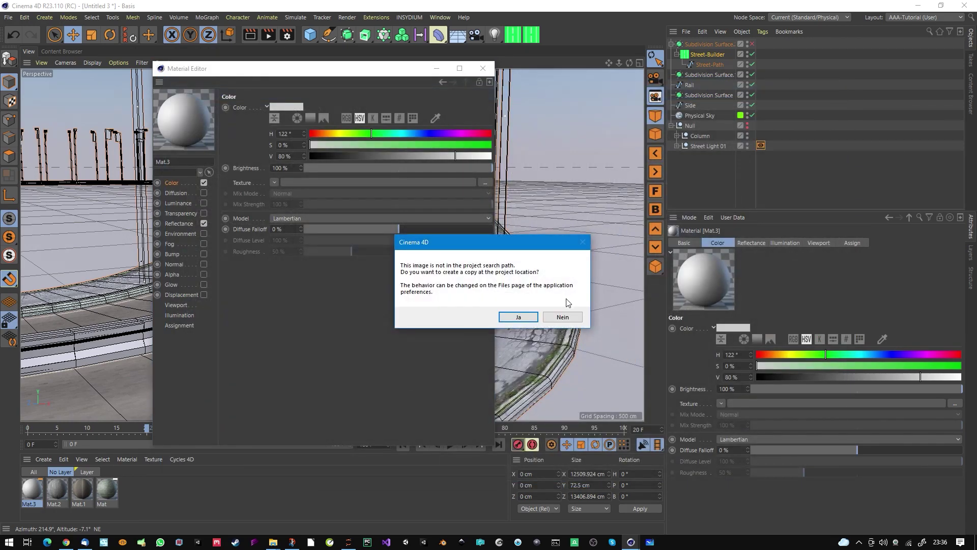
# Skip copying the image and give Mat.3 a Beckmann reflection at 50% brightness, 54% roughness.
pyautogui.click(563, 316)
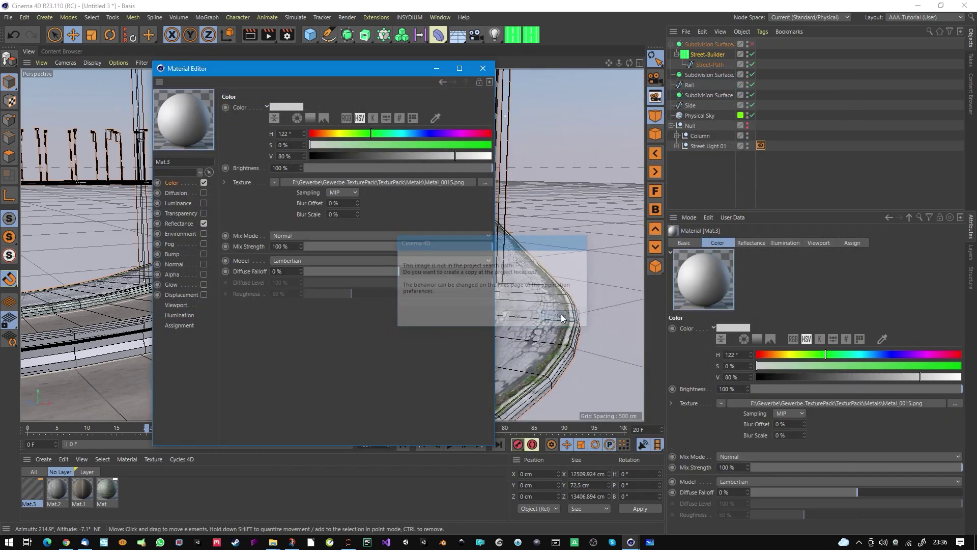
pyautogui.click(190, 225)
pyautogui.click(298, 255)
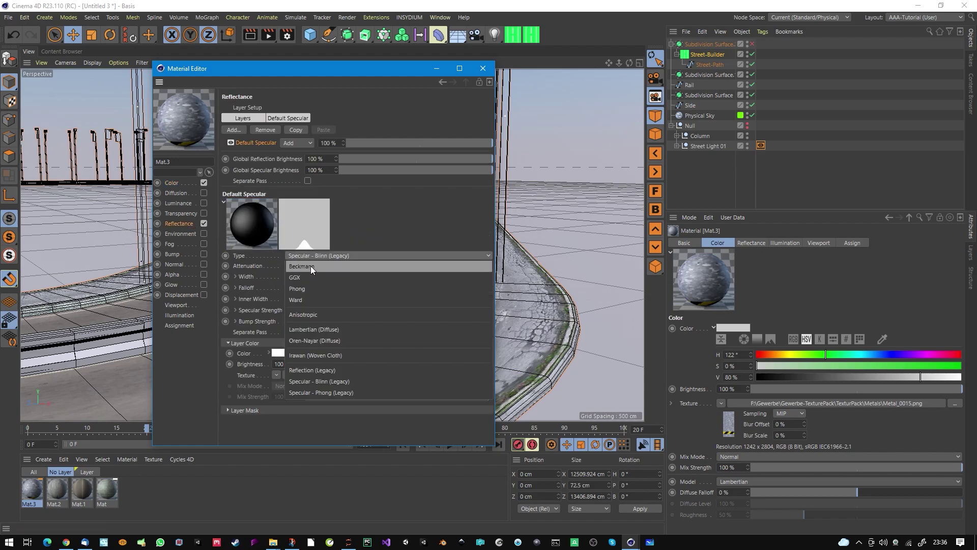
pyautogui.click(311, 267)
pyautogui.moveTo(344, 288); pyautogui.dragTo(492, 290)
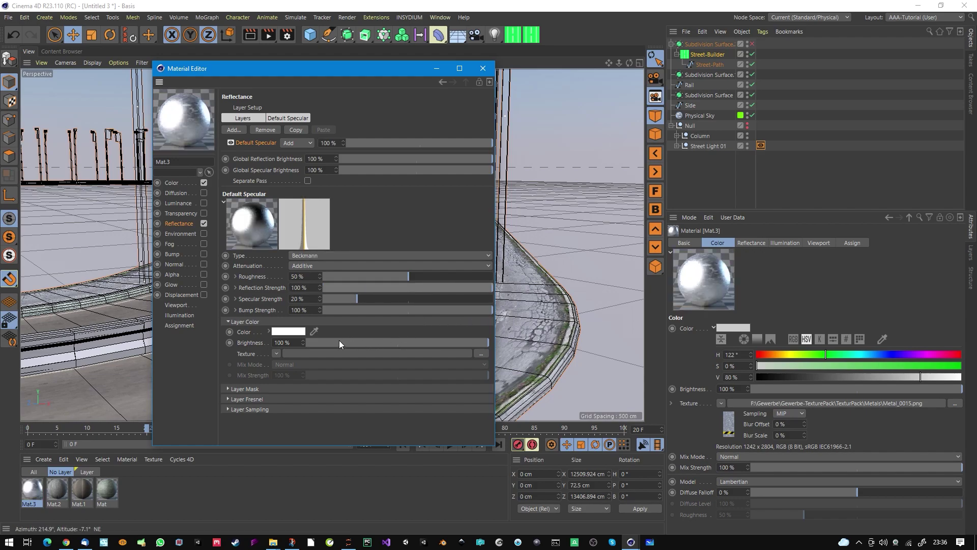
pyautogui.moveTo(356, 339); pyautogui.dragTo(397, 343)
pyautogui.moveTo(388, 275); pyautogui.dragTo(418, 278)
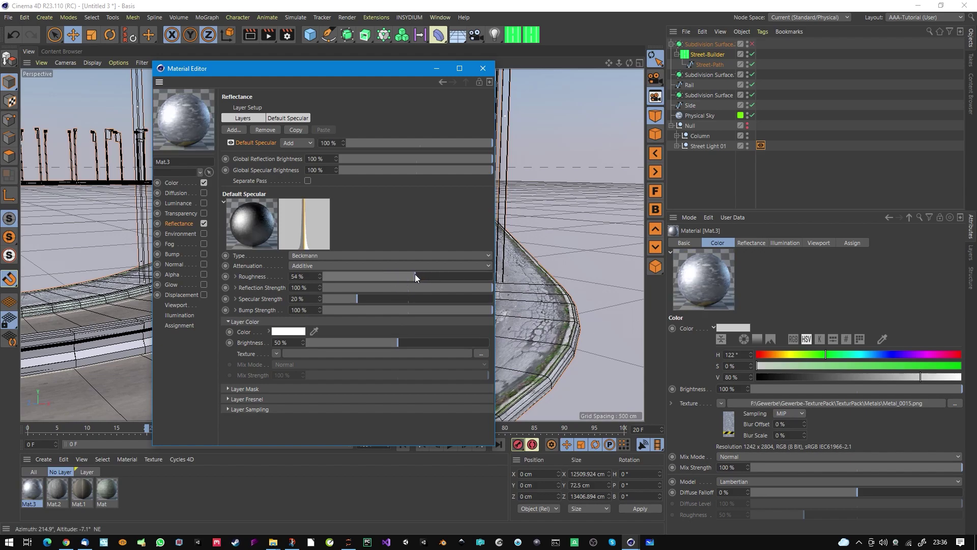
pyautogui.click(481, 69)
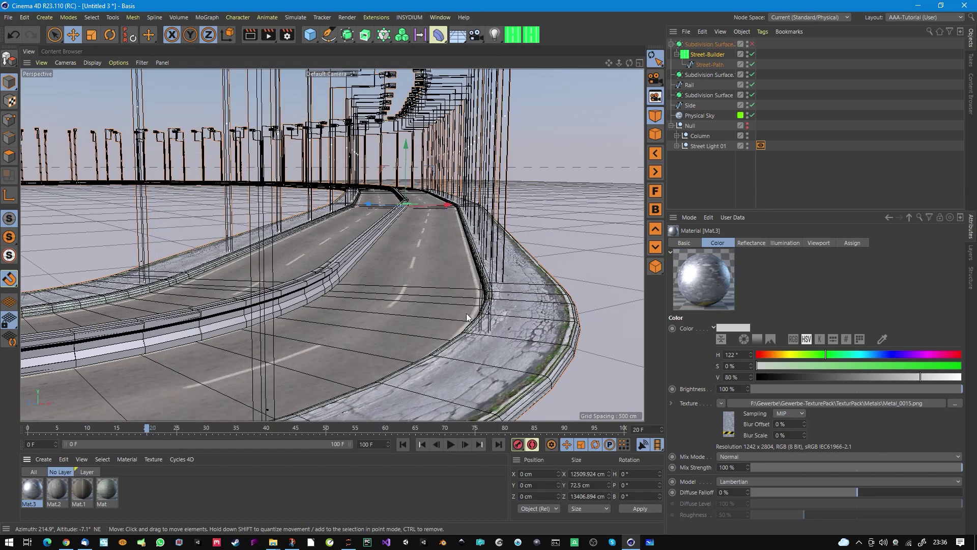
pyautogui.click(708, 55)
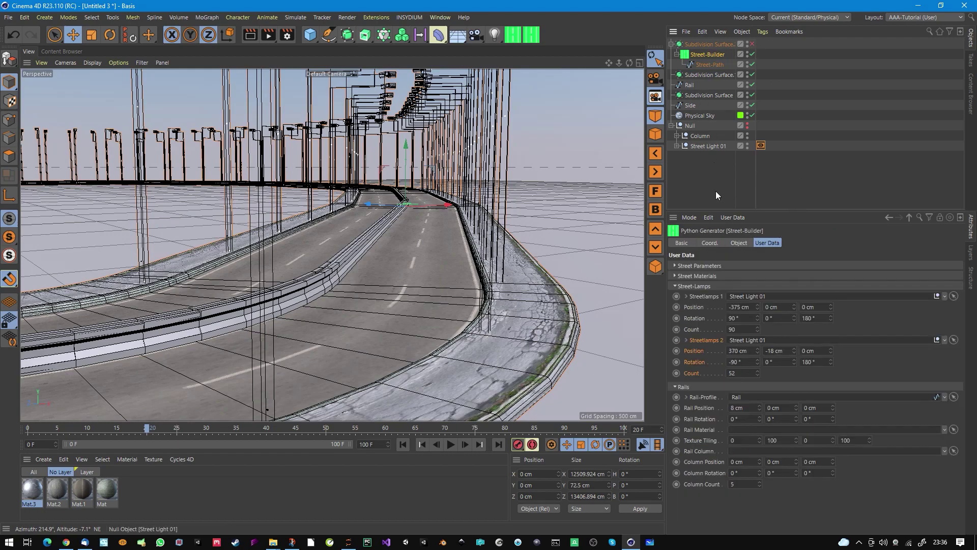
# Assign Mat.3 as the Street-Builder's Rail Material and set the second texture tiling value to 4.
pyautogui.moveTo(32, 489); pyautogui.dragTo(65, 492)
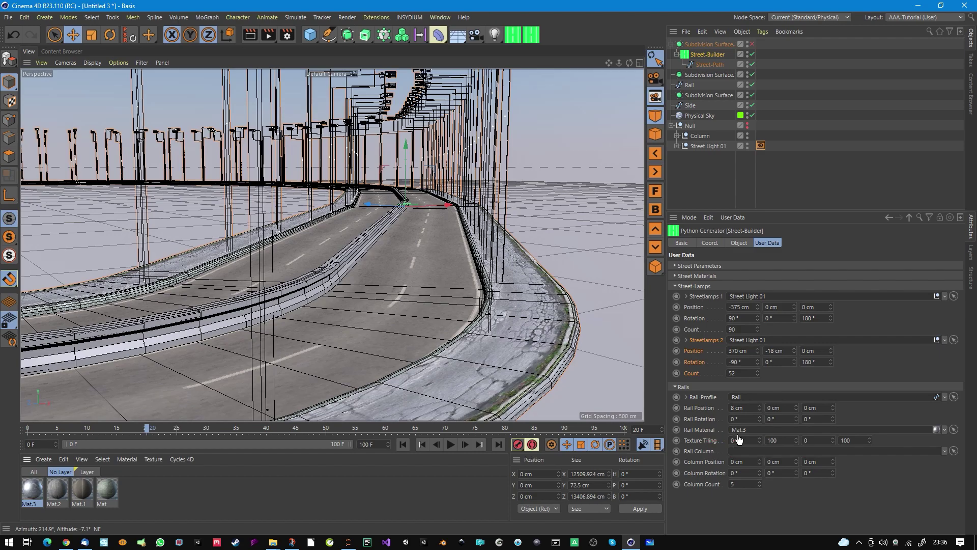
pyautogui.scroll(1, 336, 280)
pyautogui.keyDown('alt'); pyautogui.moveTo(335, 280); pyautogui.dragTo(407, 244, button='right'); pyautogui.keyUp('alt')
pyautogui.keyDown('alt'); pyautogui.moveTo(368, 243); pyautogui.dragTo(295, 270); pyautogui.keyUp('alt')
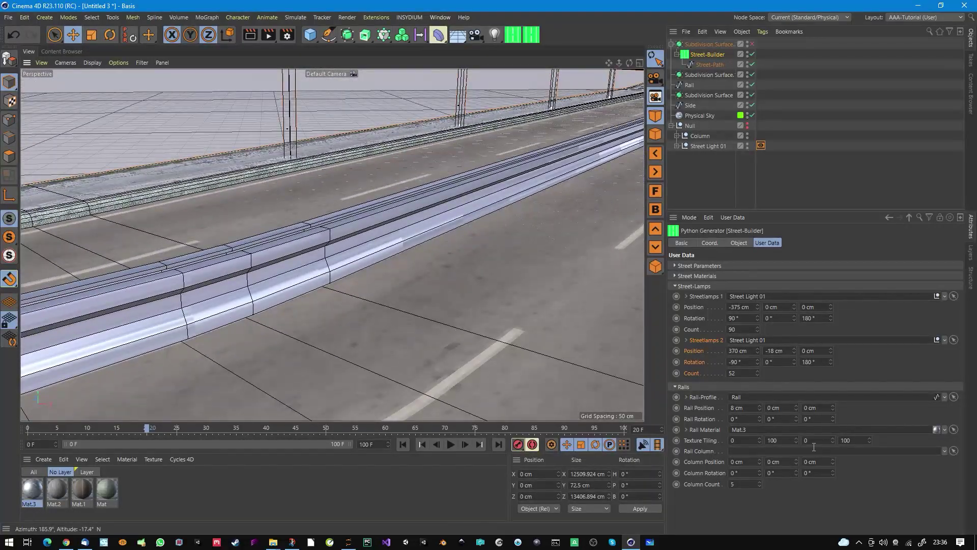
pyautogui.moveTo(796, 440); pyautogui.dragTo(796, 482)
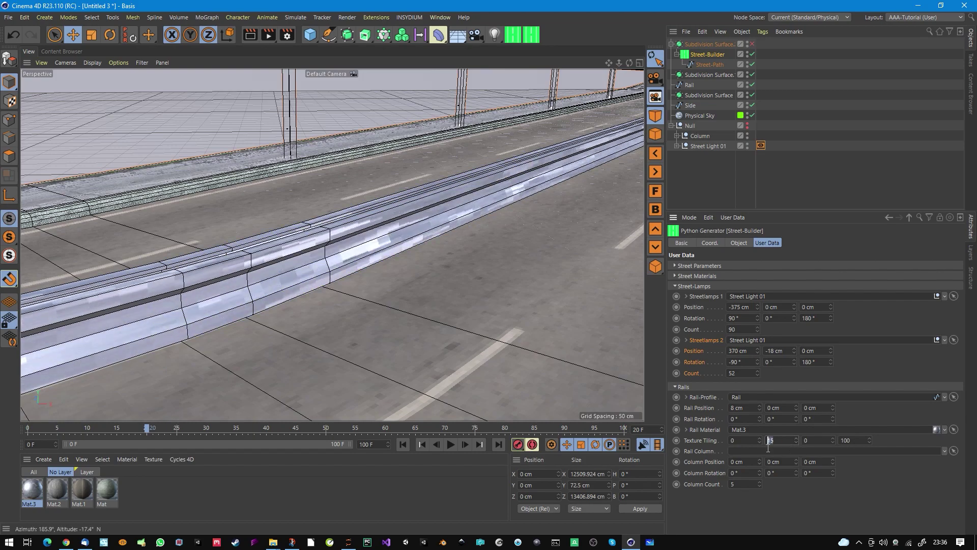
pyautogui.write('4')
pyautogui.press('Return')
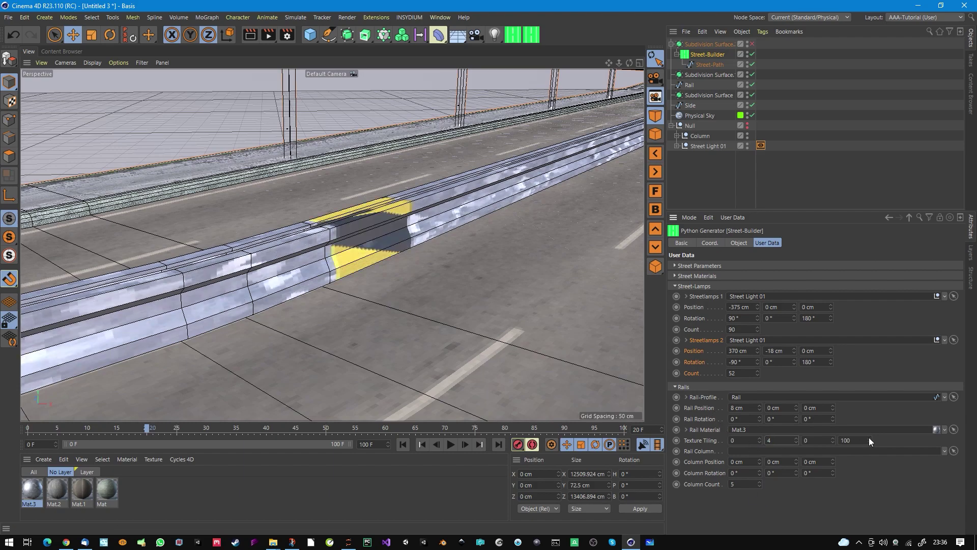
# Retile the rail texture to 0, 4, 97, 47, render a preview, and raise Rail Position to 30 cm.
pyautogui.moveTo(869, 436); pyautogui.dragTo(869, 440)
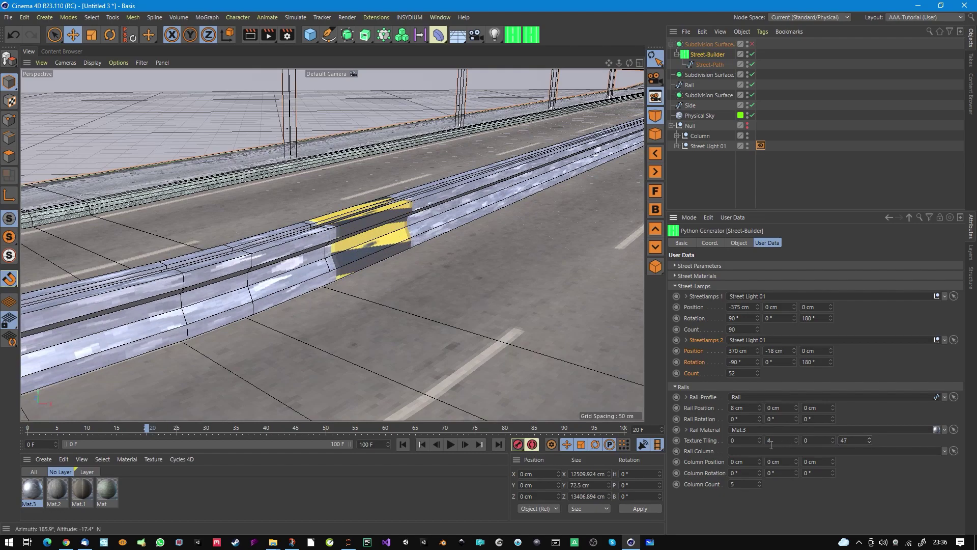
pyautogui.moveTo(759, 441); pyautogui.dragTo(759, 439)
pyautogui.moveTo(833, 440); pyautogui.dragTo(392, 230)
pyautogui.hotkey('alt', 'r')
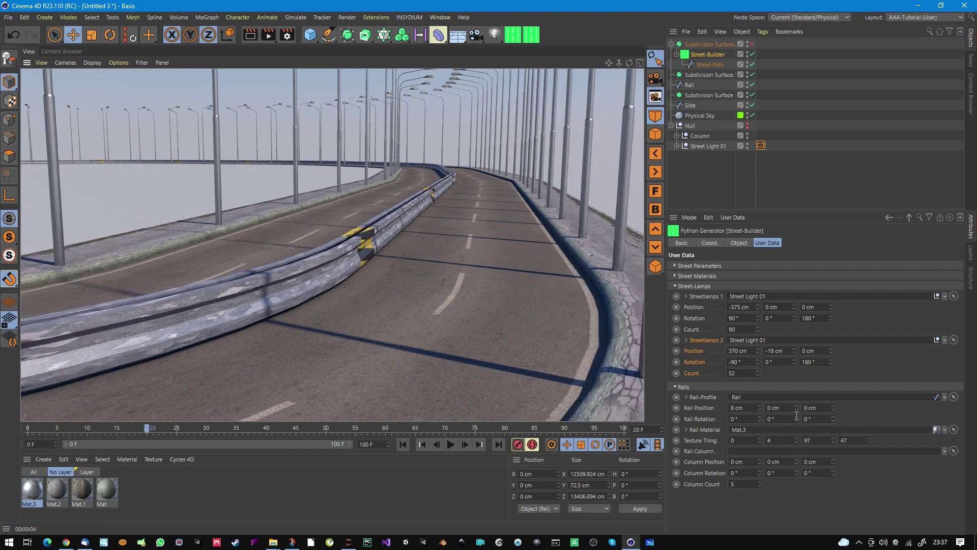
pyautogui.moveTo(796, 406); pyautogui.dragTo(796, 387)
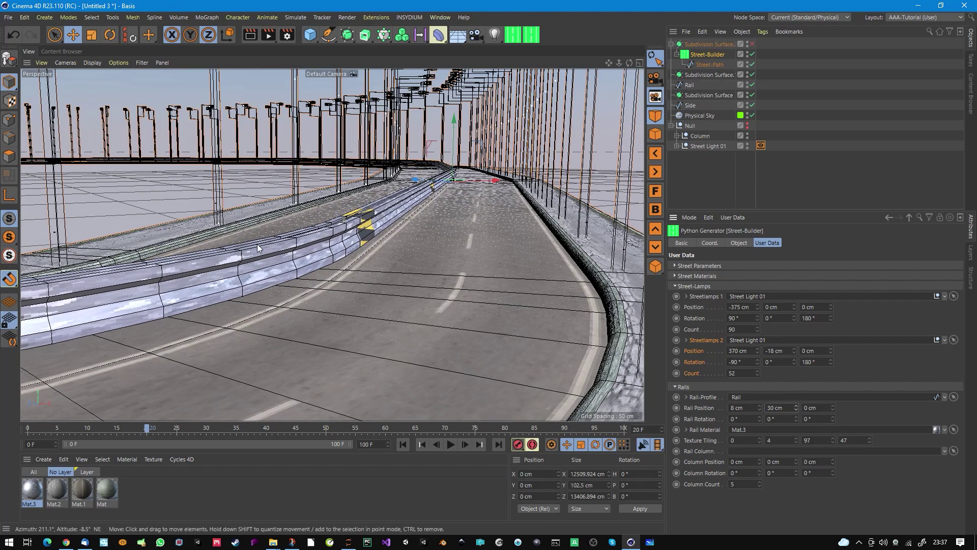
# Expand the Column group and delete its Cylinder.
pyautogui.keyDown('alt'); pyautogui.moveTo(286, 255); pyautogui.dragTo(269, 312); pyautogui.keyUp('alt')
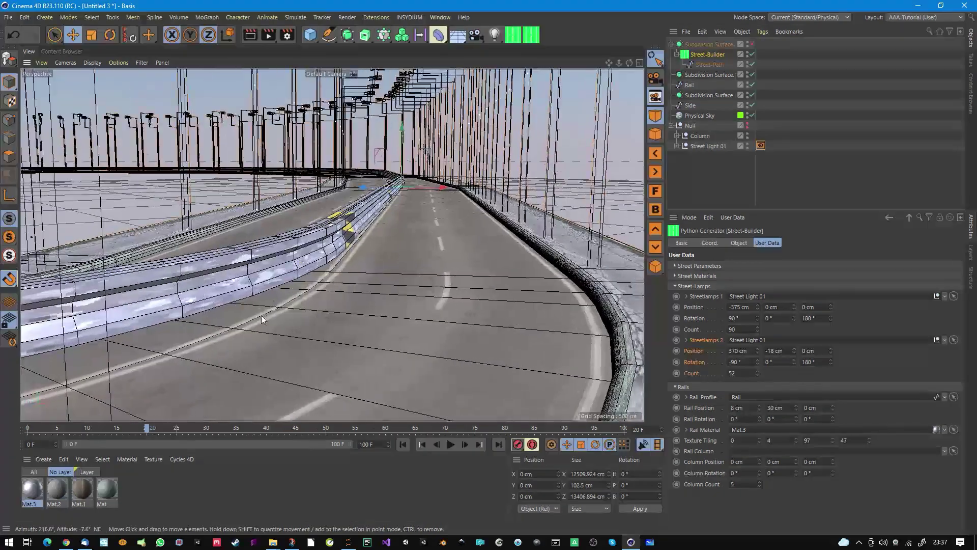
pyautogui.click(676, 136)
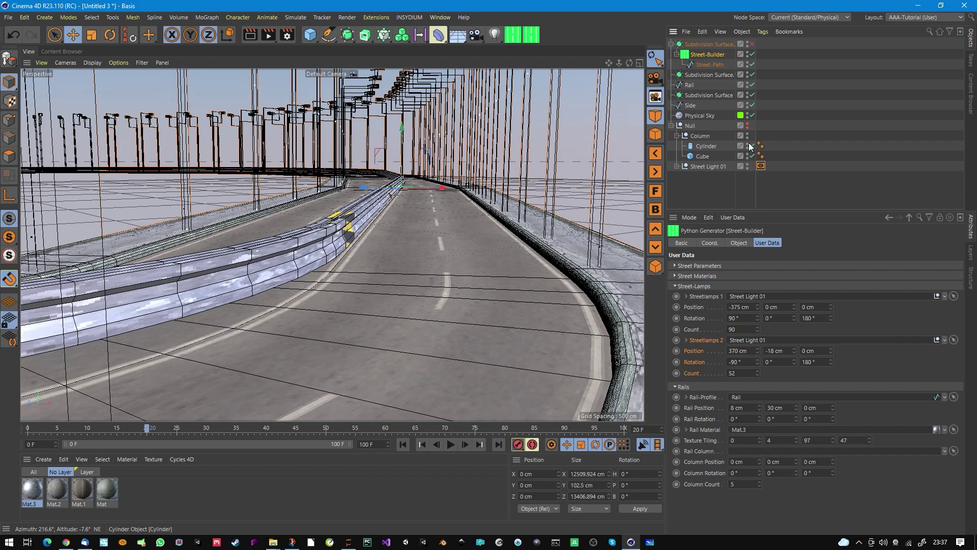
pyautogui.click(713, 146)
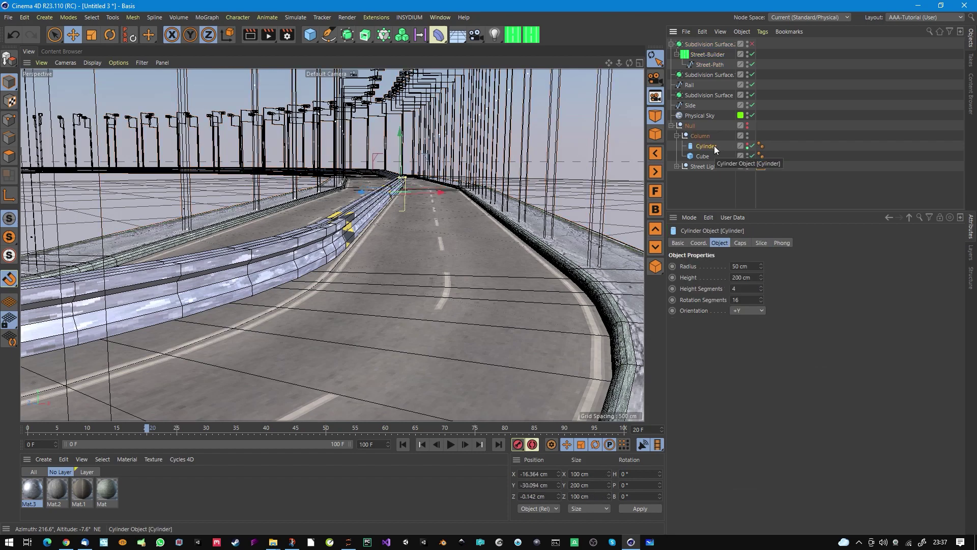
pyautogui.press('Delete')
# Inspect the remaining Cube in Column, then reselect Street-Builder to show its user data.
pyautogui.click(704, 138)
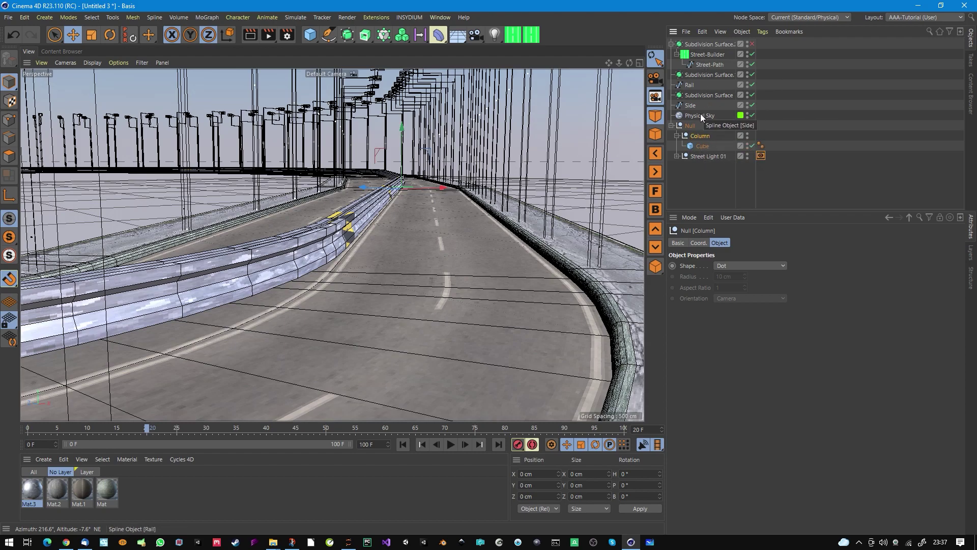
pyautogui.click(701, 146)
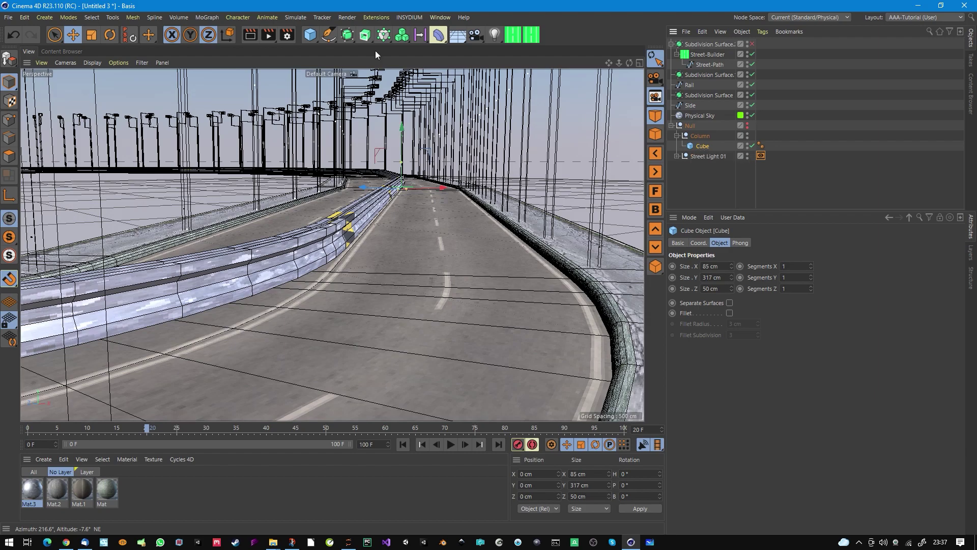
pyautogui.click(46, 18)
pyautogui.moveTo(80, 52)
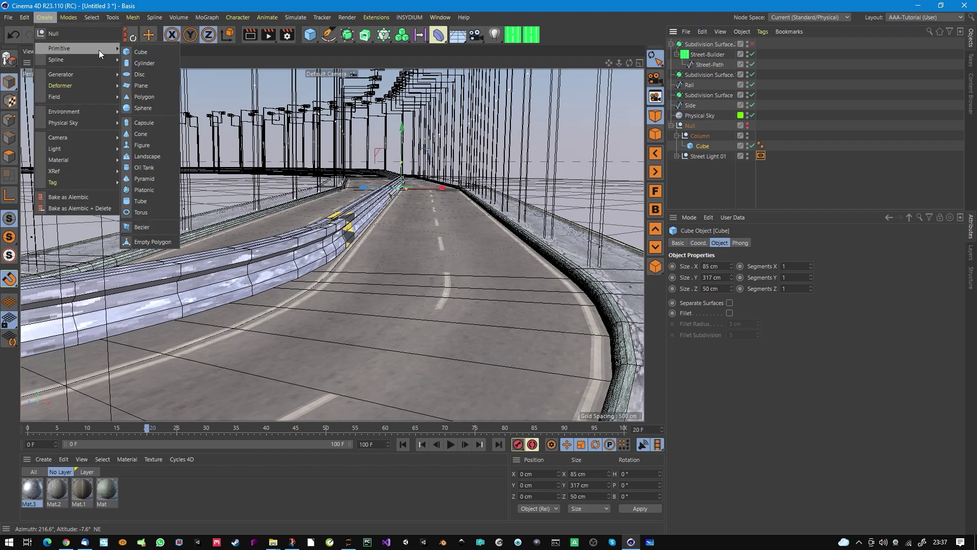
pyautogui.click(716, 179)
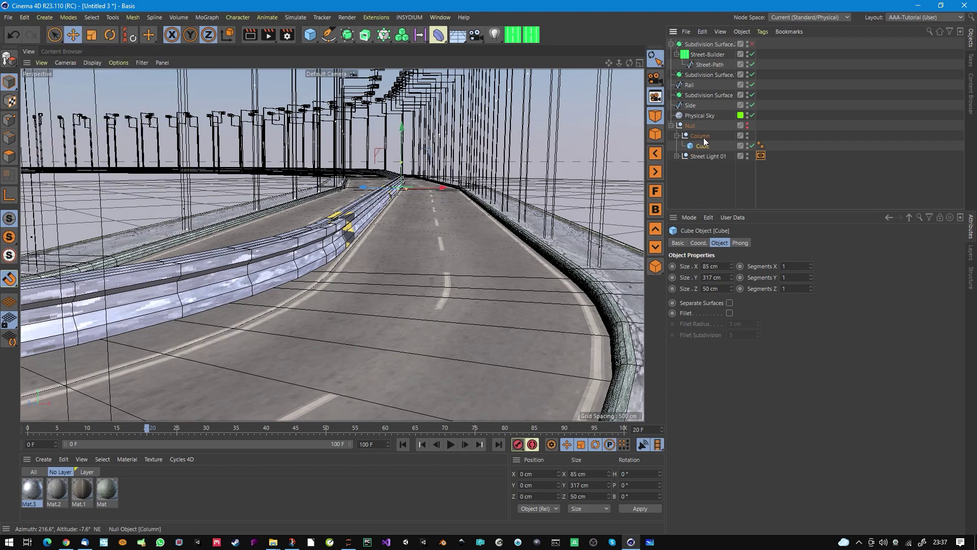
pyautogui.click(701, 54)
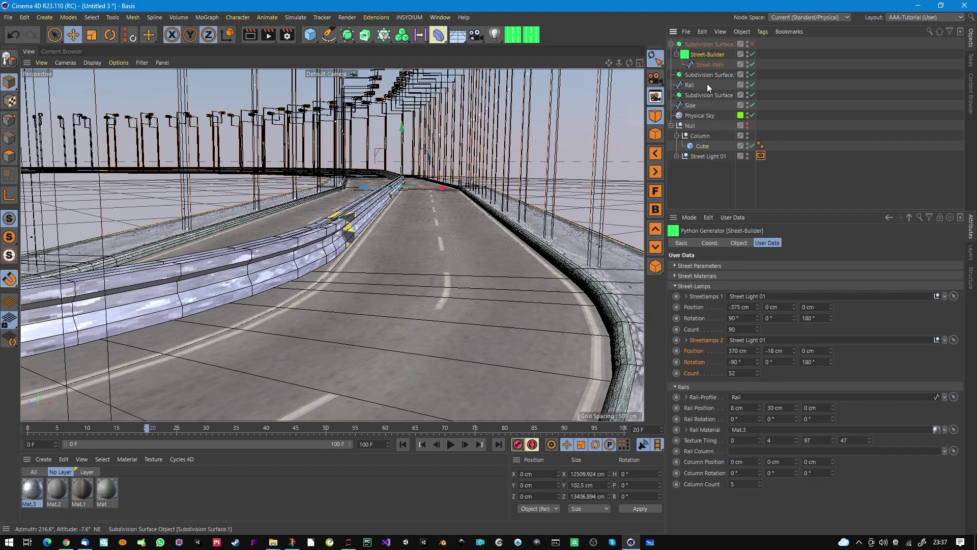
# Set Column as the rail support at a -7 cm / 89 cm offset and narrow its cube.
pyautogui.moveTo(700, 137); pyautogui.dragTo(760, 458)
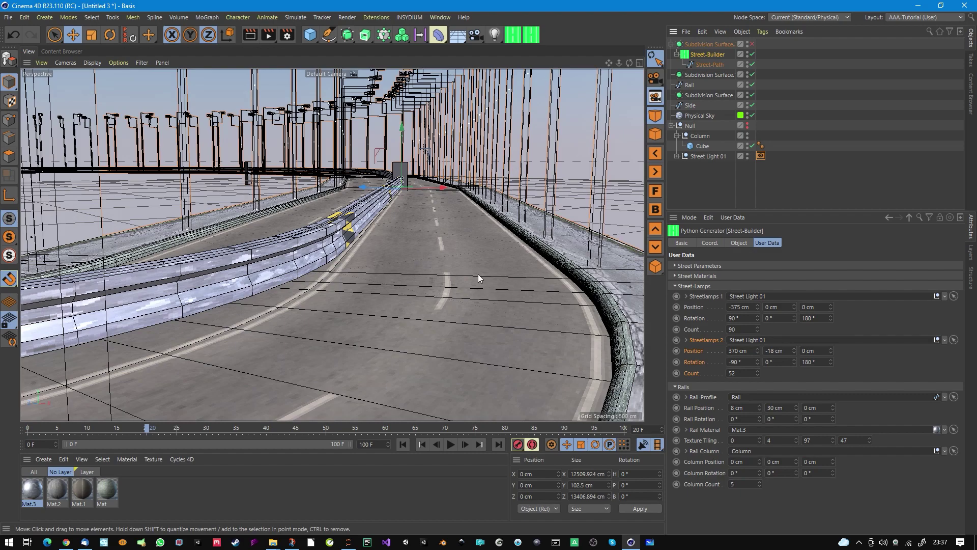
pyautogui.moveTo(759, 461); pyautogui.dragTo(796, 452)
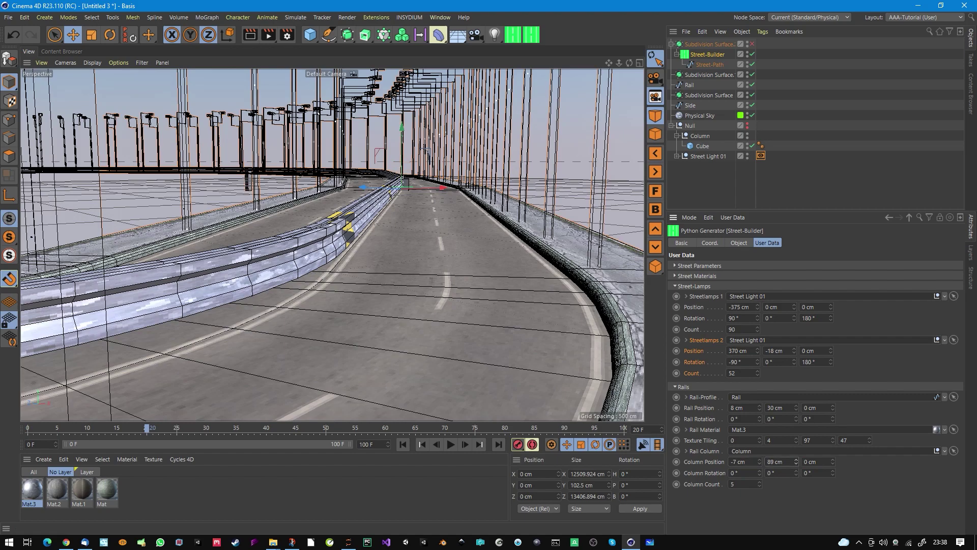
pyautogui.click(705, 147)
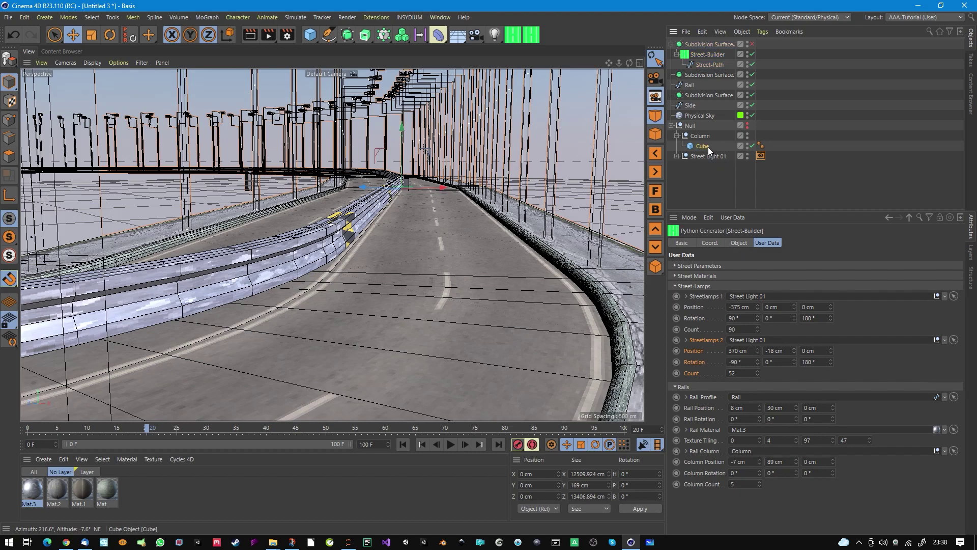
pyautogui.moveTo(731, 266); pyautogui.dragTo(731, 278)
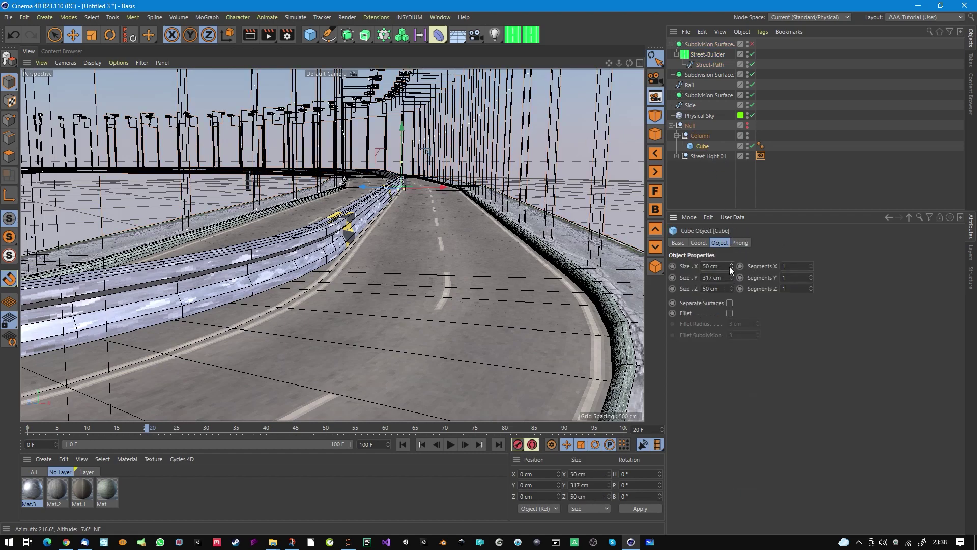
# Raise the Street-Builder's Column Count to 52.
pyautogui.click(706, 54)
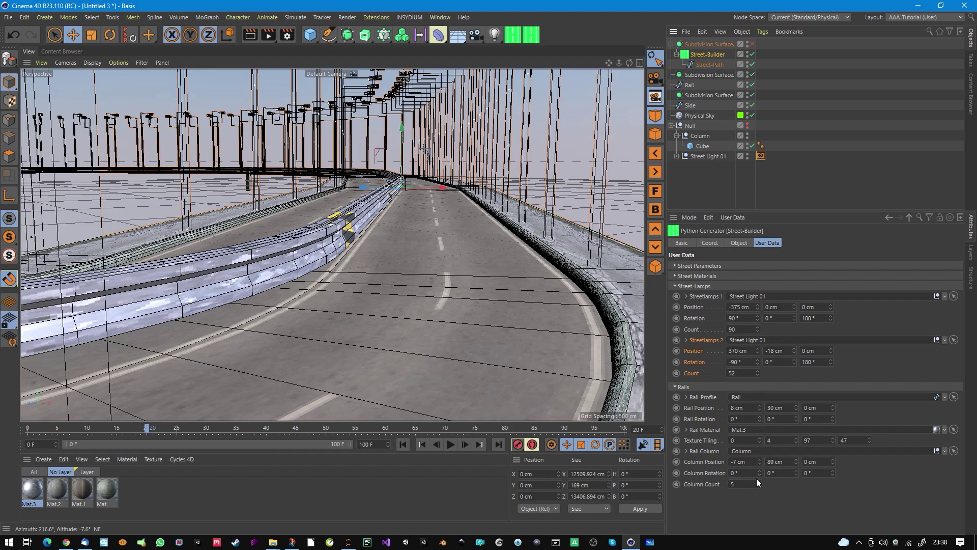
pyautogui.moveTo(759, 483); pyautogui.dragTo(758, 461)
pyautogui.keyDown('alt'); pyautogui.moveTo(317, 264); pyautogui.dragTo(216, 262); pyautogui.keyUp('alt')
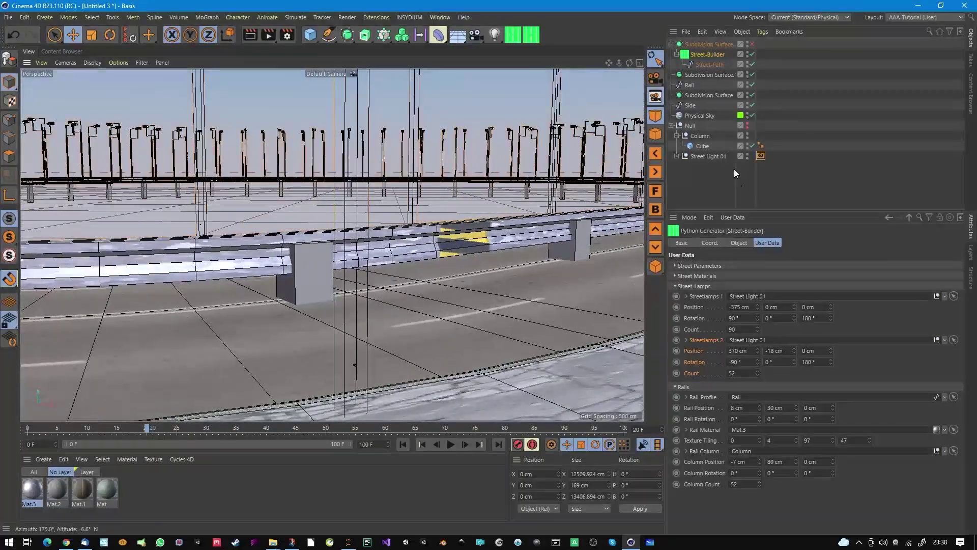
# Resize the column cube to 46 cm in X and 36 cm in Z.
pyautogui.click(701, 146)
pyautogui.moveTo(732, 289); pyautogui.dragTo(719, 289)
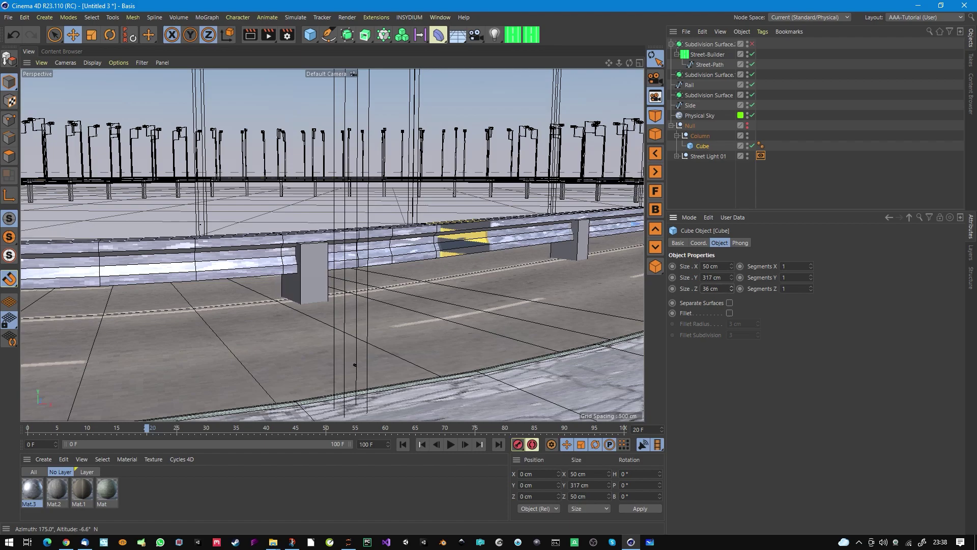
pyautogui.moveTo(731, 266); pyautogui.dragTo(725, 266)
# Apply Mat.3 to the column cube and stretch its texture to Length U 205%.
pyautogui.moveTo(33, 492); pyautogui.dragTo(704, 147)
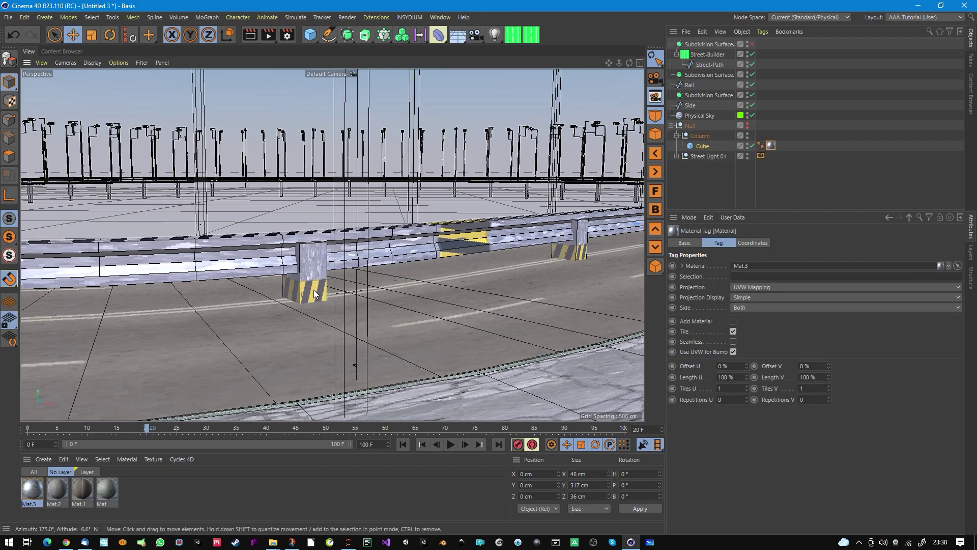
pyautogui.keyDown('alt'); pyautogui.moveTo(313, 290); pyautogui.dragTo(356, 277, button='right'); pyautogui.keyUp('alt')
pyautogui.keyDown('alt'); pyautogui.moveTo(356, 277); pyautogui.dragTo(306, 288); pyautogui.keyUp('alt')
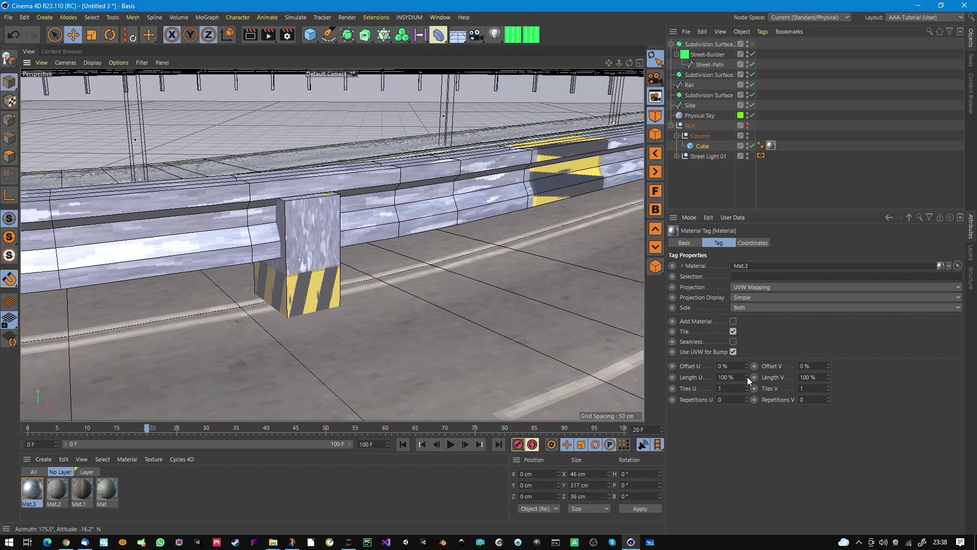
pyautogui.moveTo(747, 377); pyautogui.dragTo(747, 342)
pyautogui.keyDown('alt'); pyautogui.moveTo(406, 264); pyautogui.dragTo(331, 270, button='right'); pyautogui.keyUp('alt')
pyautogui.keyDown('alt'); pyautogui.moveTo(331, 270); pyautogui.dragTo(393, 266); pyautogui.keyUp('alt')
pyautogui.keyDown('alt'); pyautogui.moveTo(401, 261); pyautogui.dragTo(345, 265, button='right'); pyautogui.keyUp('alt')
pyautogui.keyDown('alt'); pyautogui.moveTo(350, 258); pyautogui.dragTo(423, 233); pyautogui.keyUp('alt')
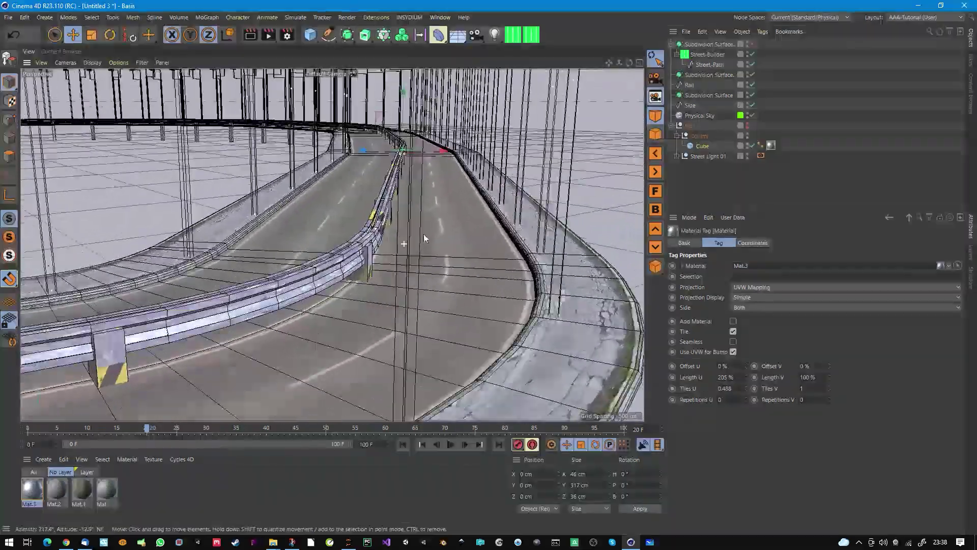
pyautogui.keyDown('alt'); pyautogui.moveTo(339, 236); pyautogui.dragTo(373, 246, button='right'); pyautogui.keyUp('alt')
pyautogui.keyDown('alt'); pyautogui.moveTo(337, 233); pyautogui.dragTo(355, 231); pyautogui.keyUp('alt')
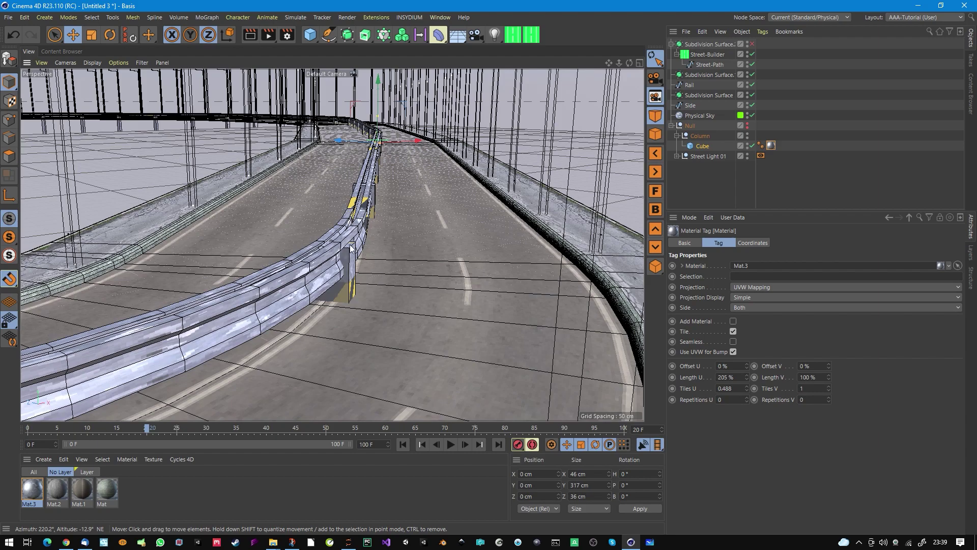
pyautogui.keyDown('alt'); pyautogui.moveTo(322, 268); pyautogui.dragTo(457, 196); pyautogui.keyUp('alt')
# Chamfer all points of the Rail profile spline with a 1.32 cm radius.
pyautogui.click(704, 147)
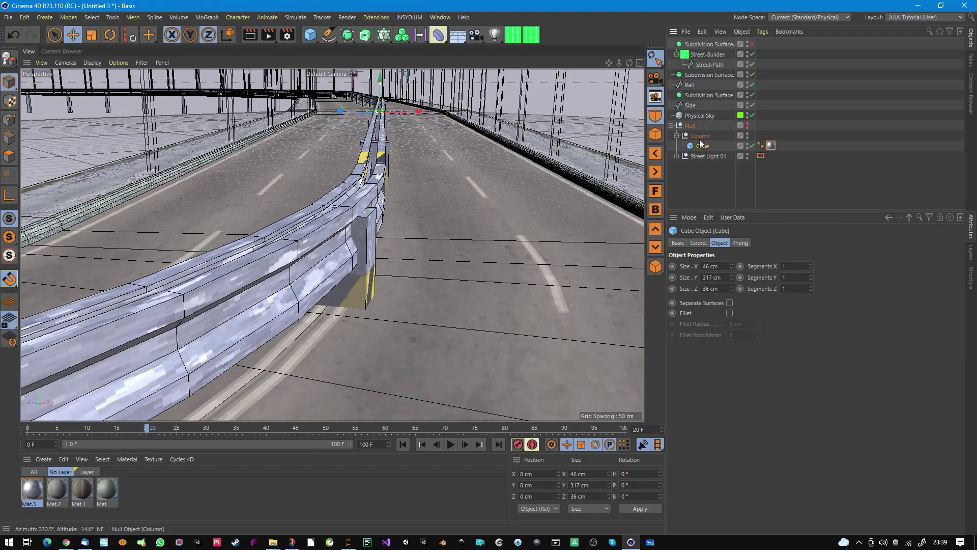
pyautogui.click(709, 65)
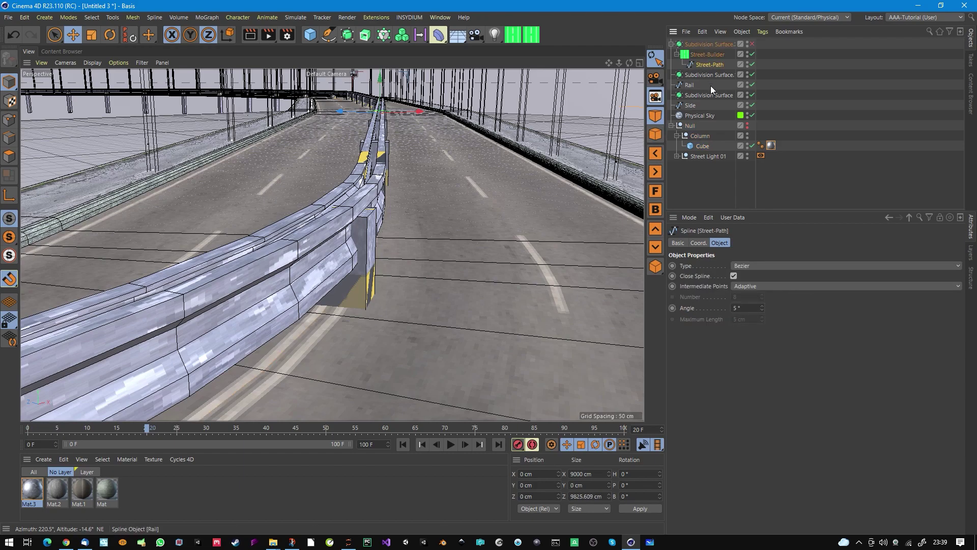
pyautogui.click(692, 85)
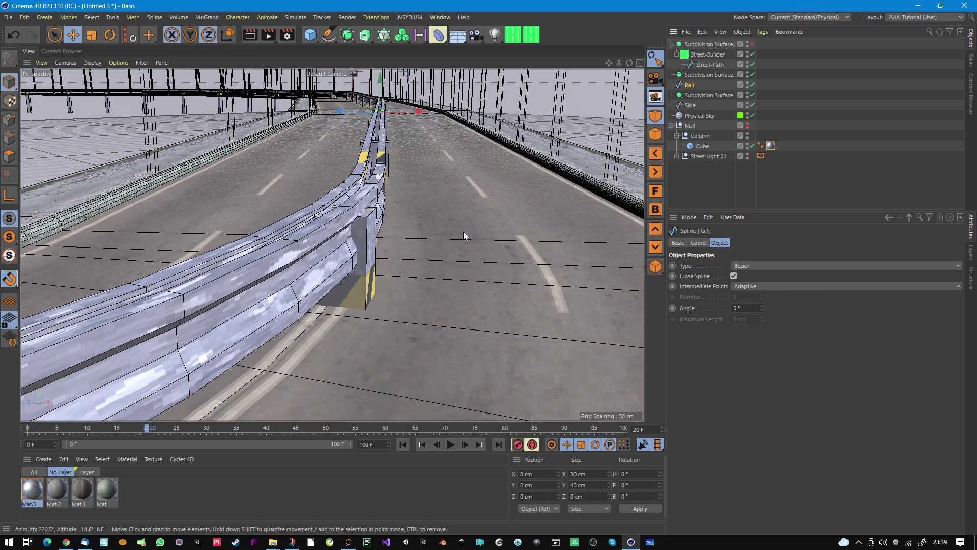
pyautogui.click(9, 120)
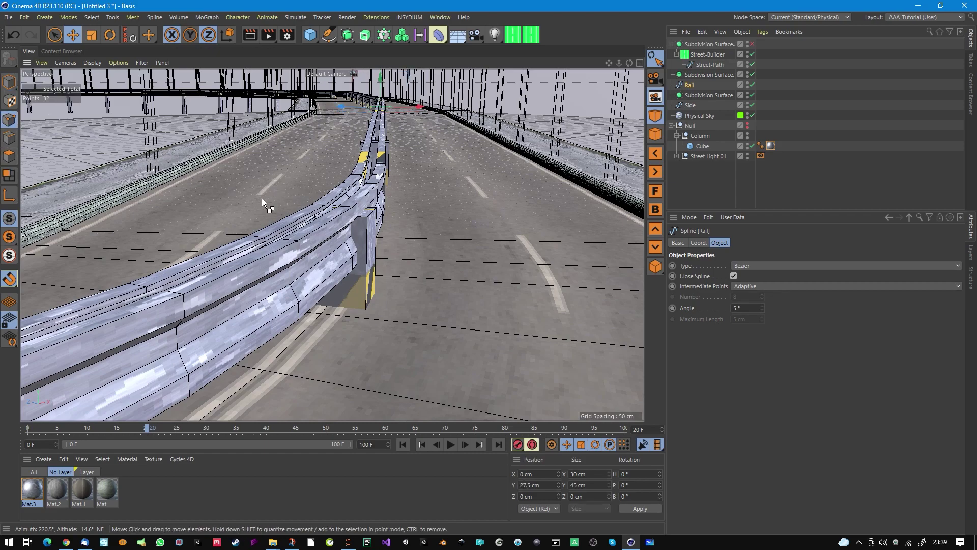
pyautogui.rightClick(433, 220)
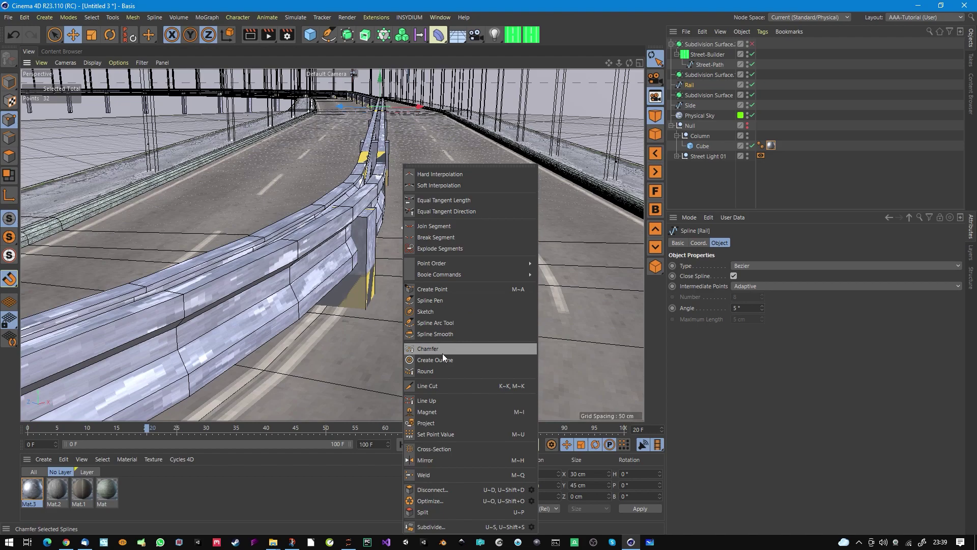
pyautogui.click(427, 348)
pyautogui.moveTo(442, 319)
pyautogui.mouseDown()
pyautogui.moveTo(458, 319)
pyautogui.moveTo(441, 318)
pyautogui.mouseUp()
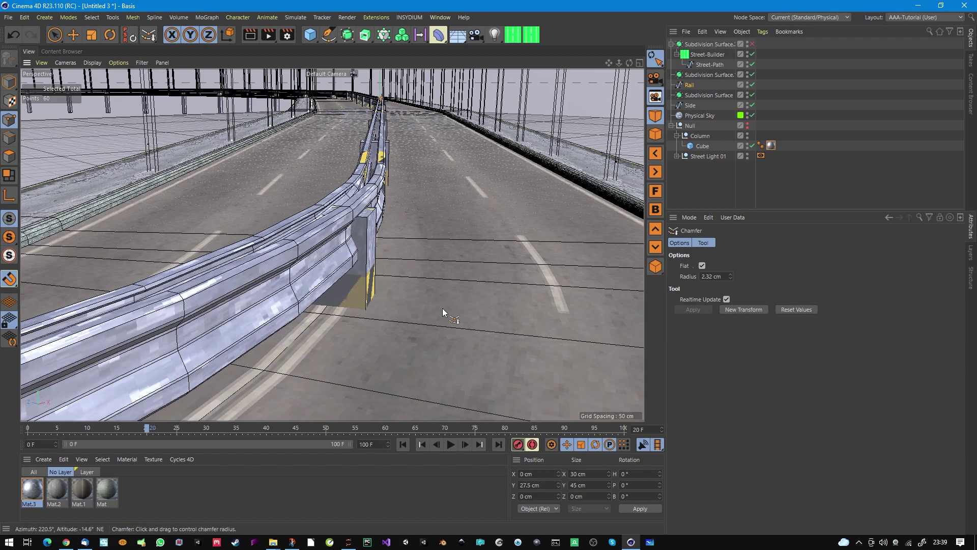
pyautogui.click(732, 279)
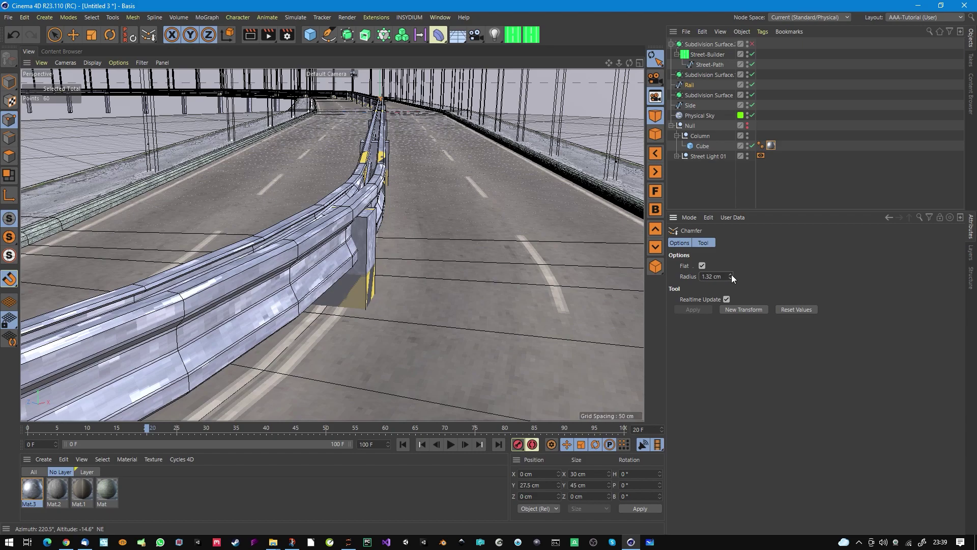
# Re-enable the Subdivision Surface so the chamfered rail is smoothed.
pyautogui.scroll(2, 344, 217)
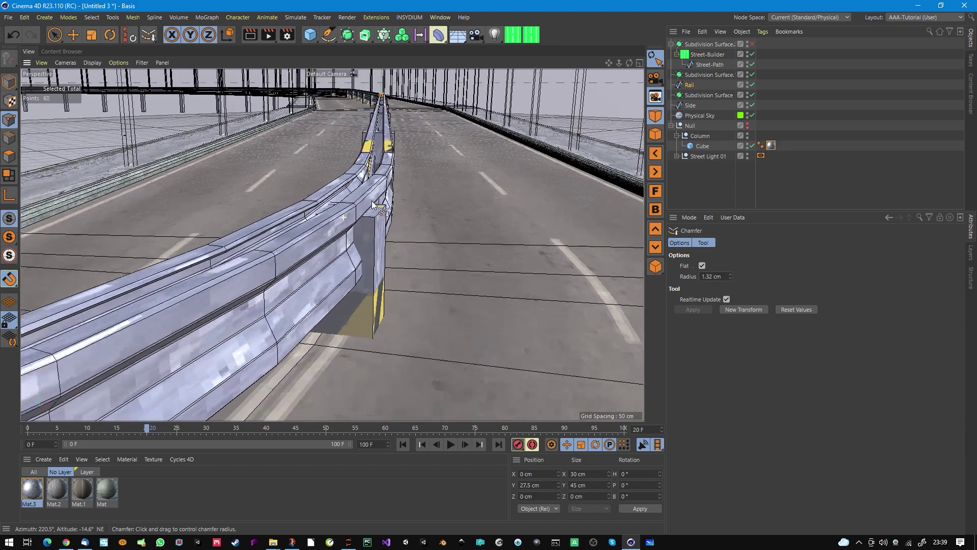
pyautogui.moveTo(372, 205)
pyautogui.keyDown('alt'); pyautogui.mouseDown()
pyautogui.moveTo(364, 218)
pyautogui.moveTo(391, 203)
pyautogui.moveTo(370, 203)
pyautogui.mouseUp(); pyautogui.keyUp('alt')
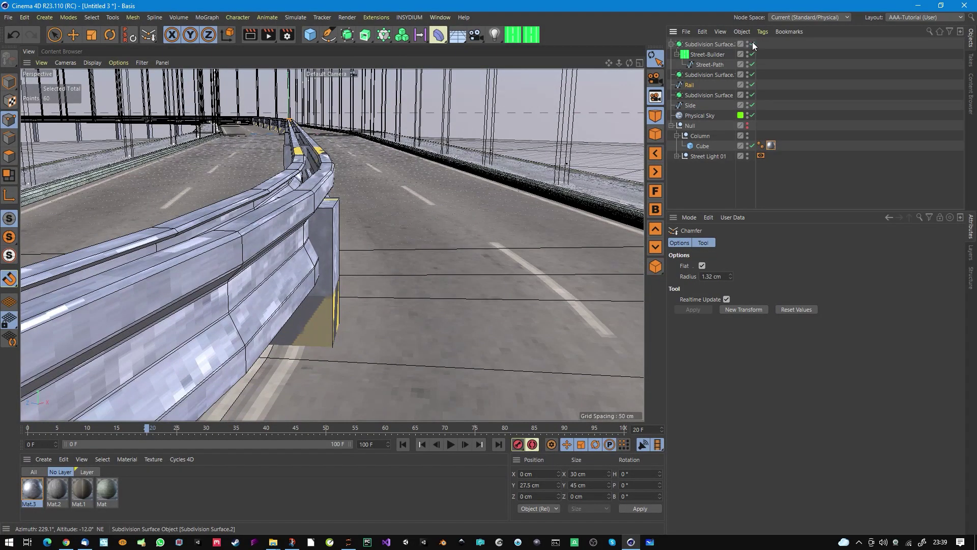
pyautogui.click(751, 44)
pyautogui.keyDown('alt'); pyautogui.moveTo(269, 231); pyautogui.dragTo(447, 239); pyautogui.keyUp('alt')
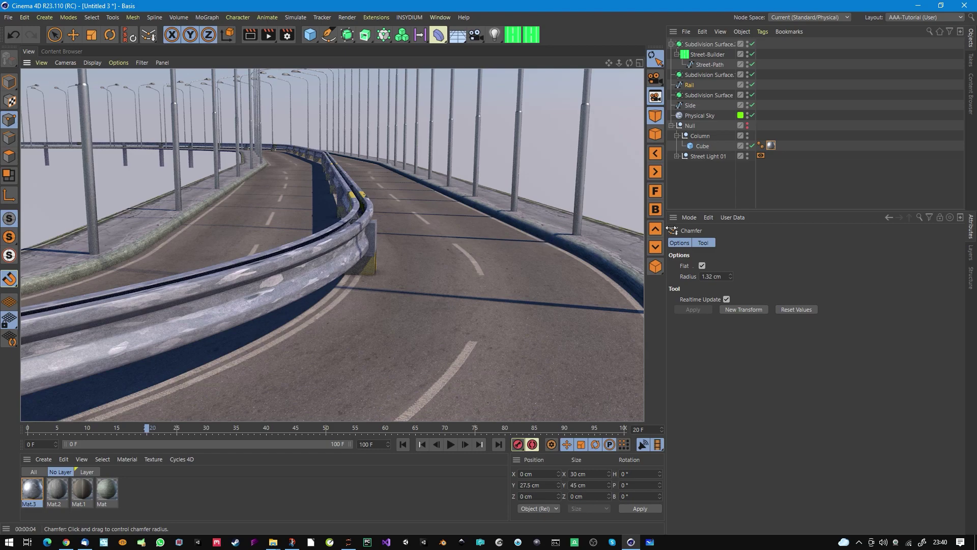
# Reduce the Street-Builder's Column Count to 51.
pyautogui.click(705, 53)
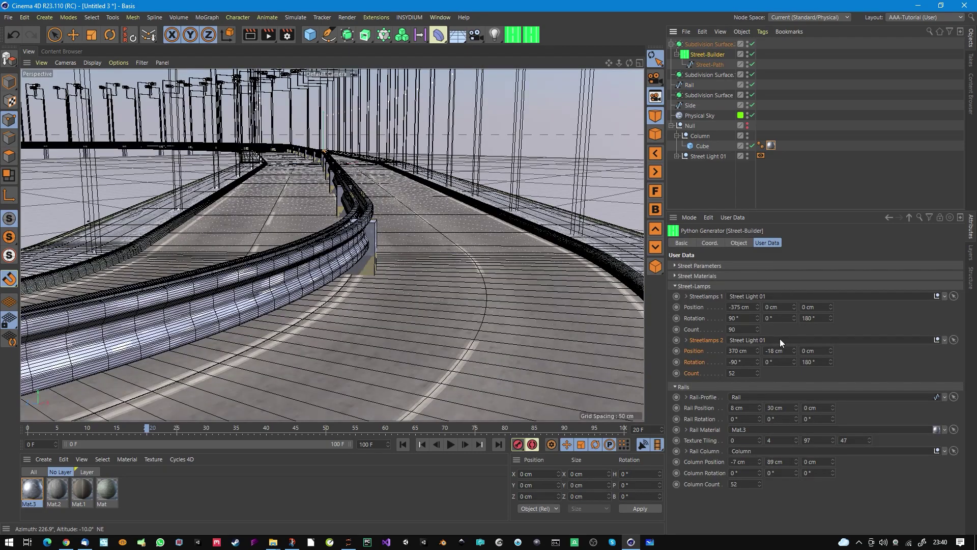
pyautogui.click(759, 483)
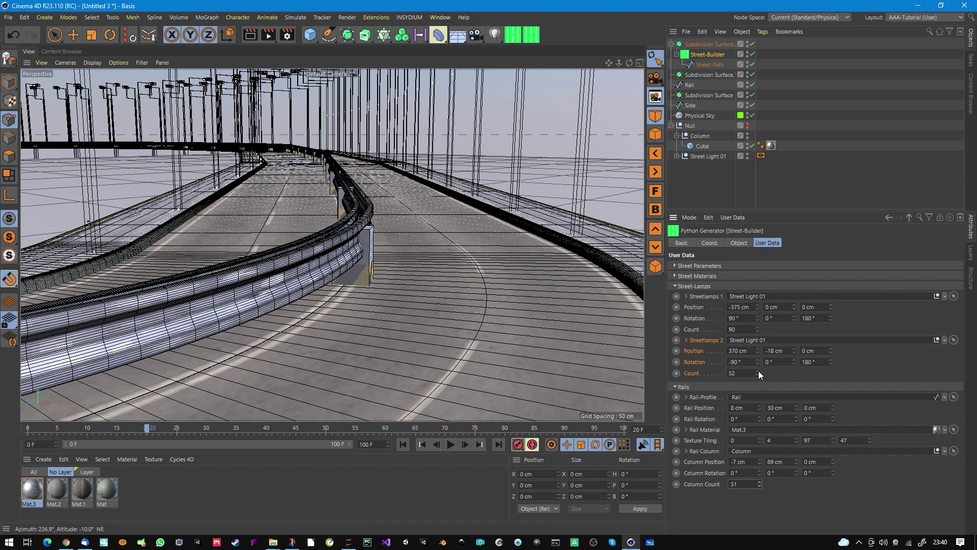
pyautogui.moveTo(740, 330); pyautogui.dragTo(721, 334)
# Set both Streetlamps Count fields to 25 on each side of the road.
pyautogui.doubleClick(748, 373)
pyautogui.write('35')
pyautogui.press('Return')
pyautogui.doubleClick(733, 372)
pyautogui.write('25')
pyautogui.press('Return')
pyautogui.doubleClick(732, 329)
pyautogui.write('25')
pyautogui.press('Return')
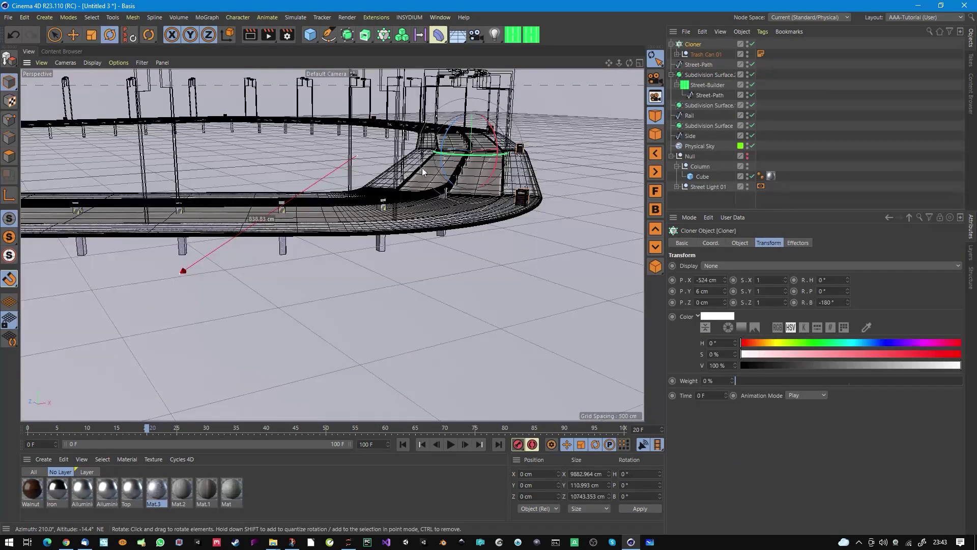
pyautogui.keyDown('alt'); pyautogui.moveTo(422, 167); pyautogui.dragTo(434, 186, button='middle'); pyautogui.keyUp('alt')
pyautogui.scroll(8, 448, 178)
pyautogui.moveTo(462, 170)
pyautogui.keyDown('alt'); pyautogui.mouseDown()
pyautogui.moveTo(426, 179)
pyautogui.moveTo(478, 174)
pyautogui.mouseUp(); pyautogui.keyUp('alt')
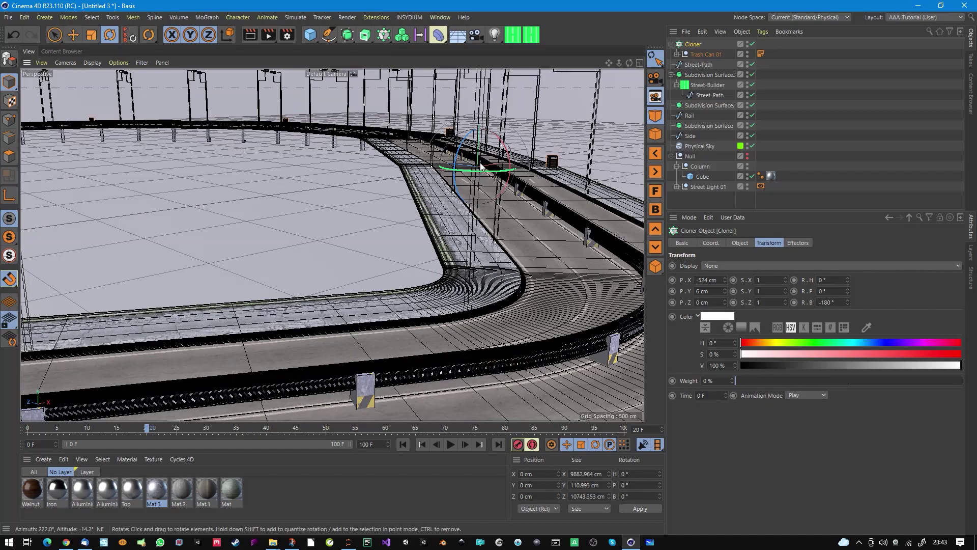